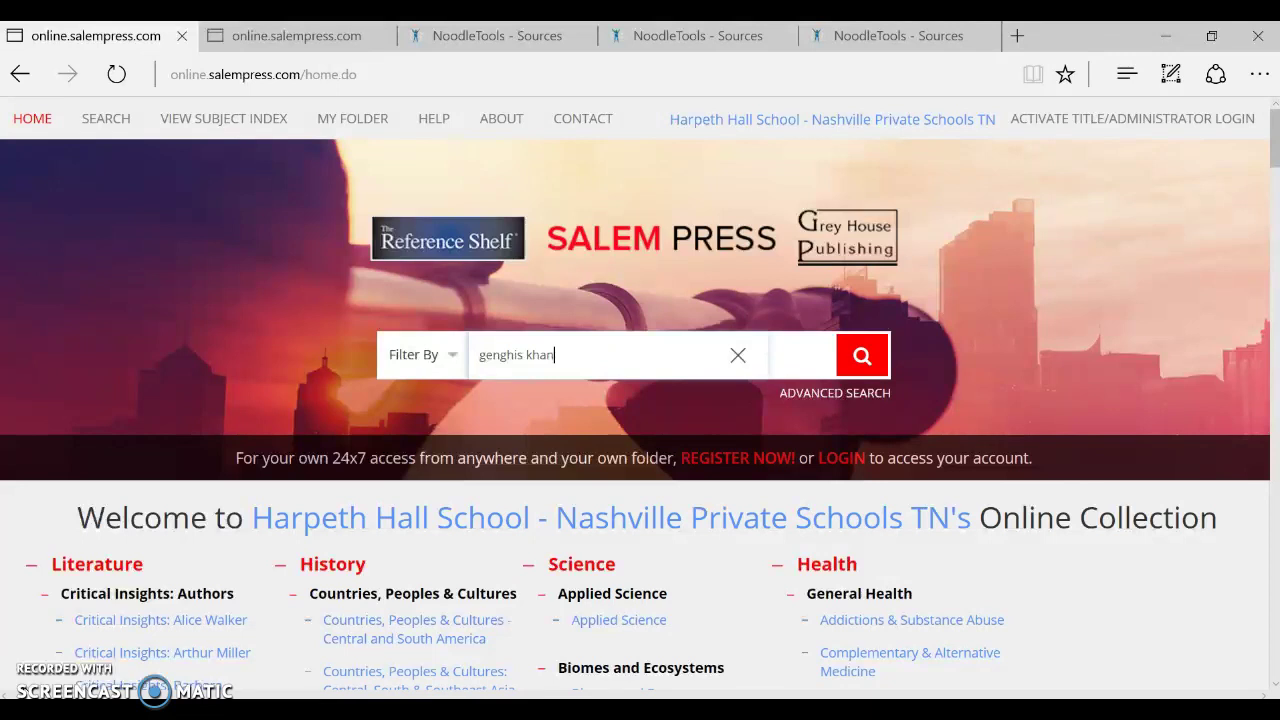
Run the Salem Press search for 'genghis khan', bringing up 484 results
{"action": "key", "text": "Return"}
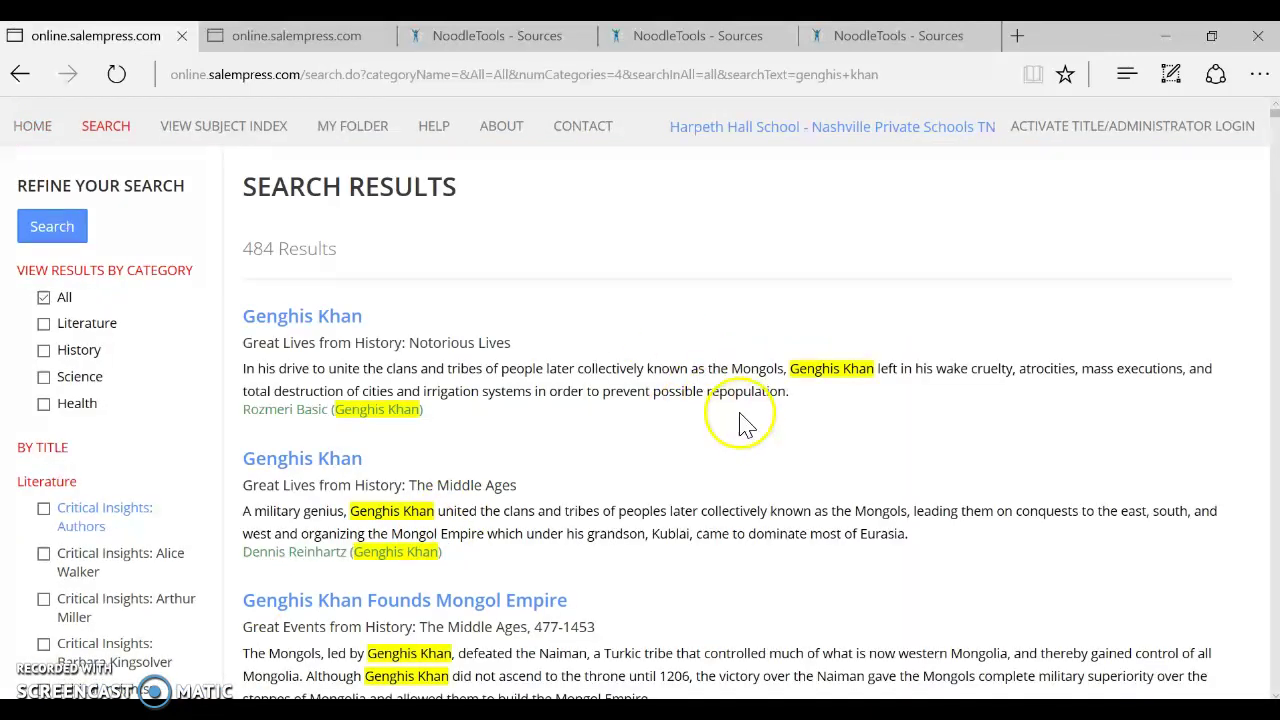
Highlight the first results' author and book lines, Notorious Lives and The Middle Ages
{"action": "scroll", "coordinate": [745, 425], "scroll_direction": "down", "scroll_amount": 1}
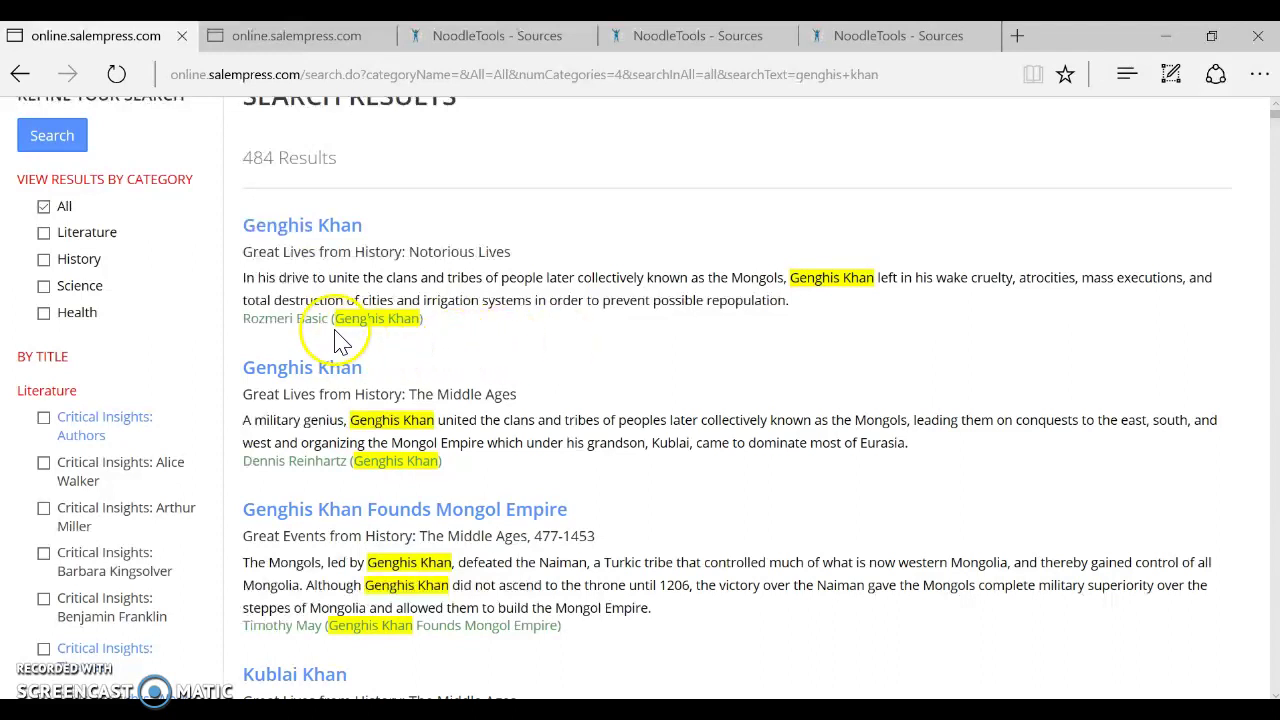
{"action": "left_click_drag", "start_coordinate": [330, 320], "coordinate": [245, 318]}
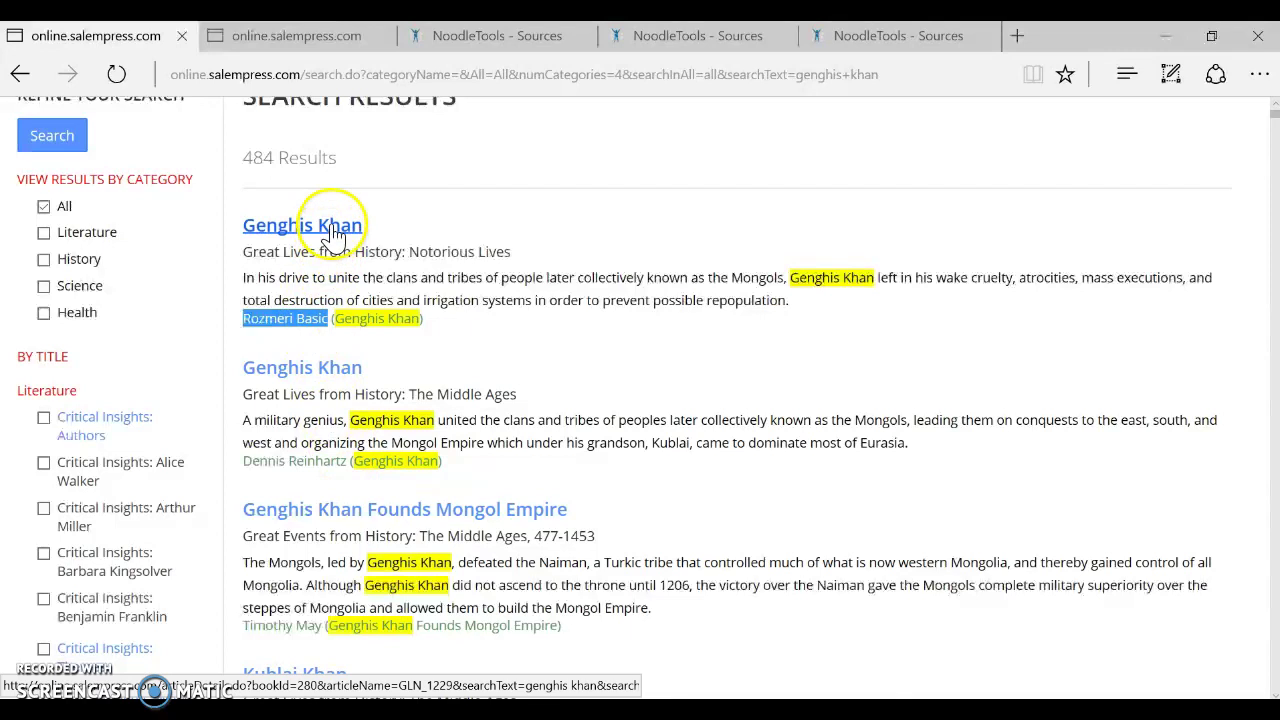
{"action": "left_click", "coordinate": [520, 252]}
{"action": "left_click_drag", "start_coordinate": [518, 252], "coordinate": [248, 252]}
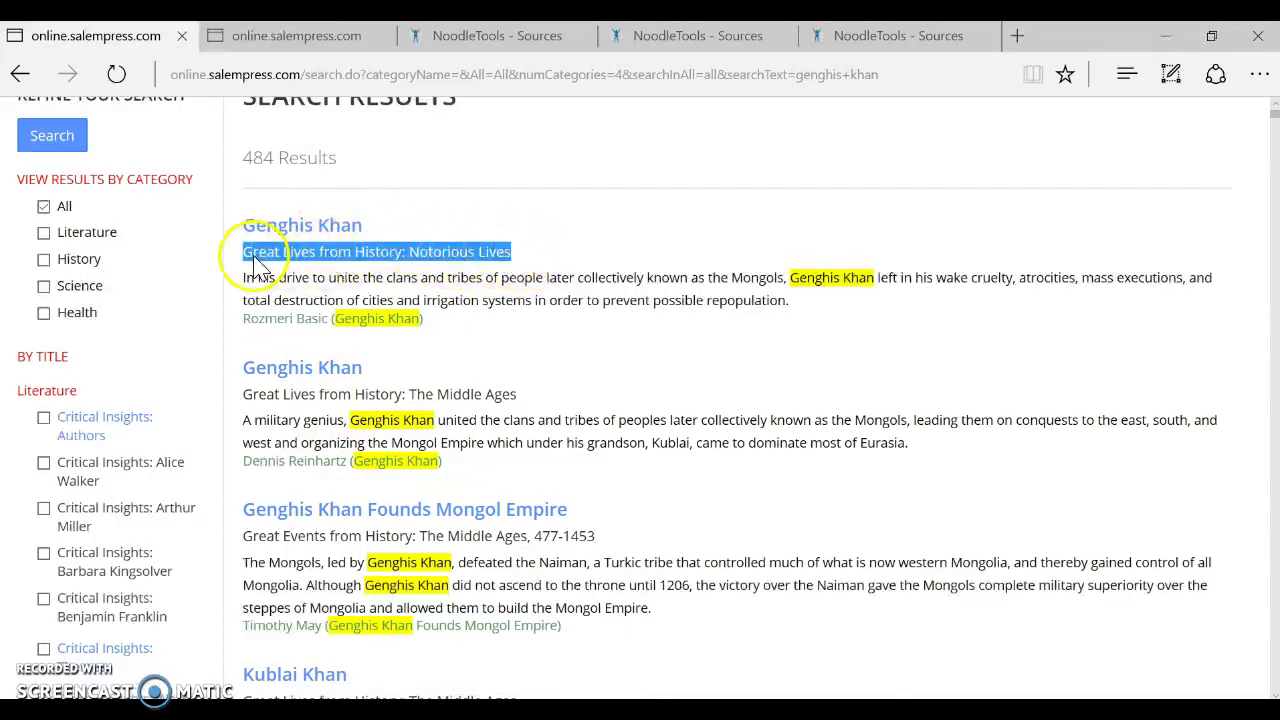
{"action": "left_click", "coordinate": [524, 398]}
{"action": "left_click_drag", "start_coordinate": [520, 396], "coordinate": [270, 412]}
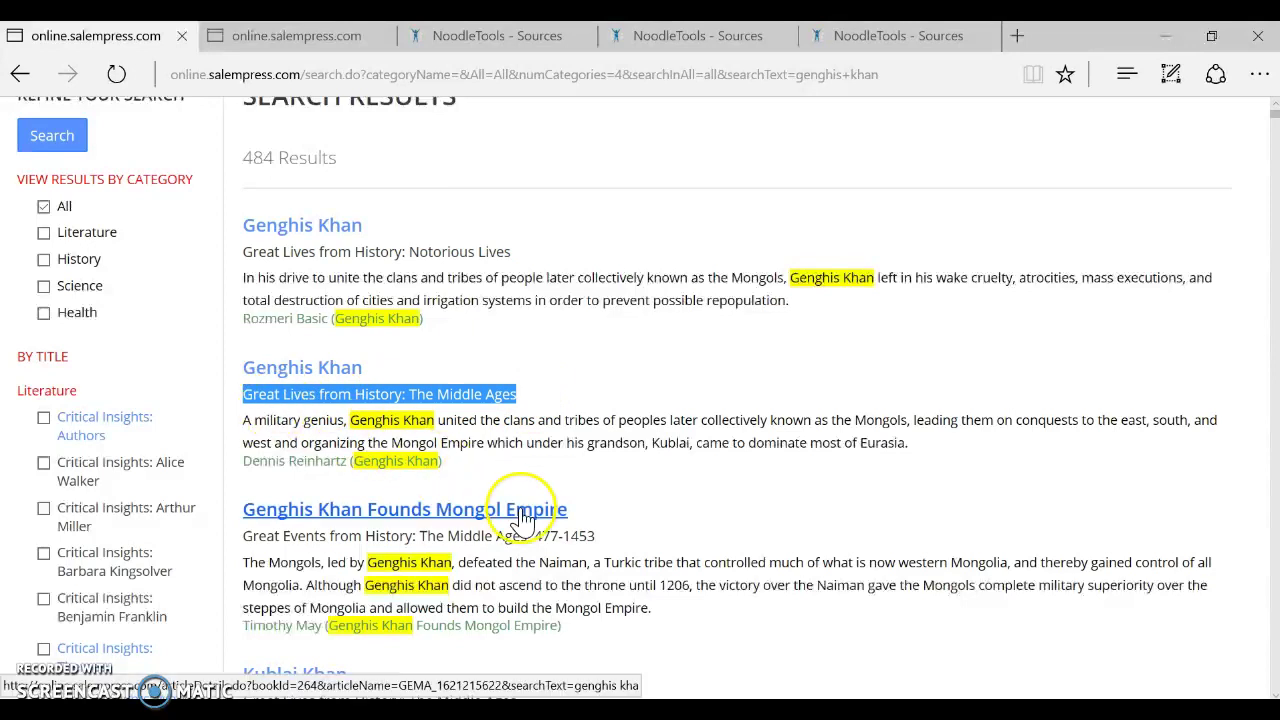
Highlight the third result's Great Events from History line, author and title, Genghis Khan Founds Mongol Empire
{"action": "left_click_drag", "start_coordinate": [600, 537], "coordinate": [243, 534]}
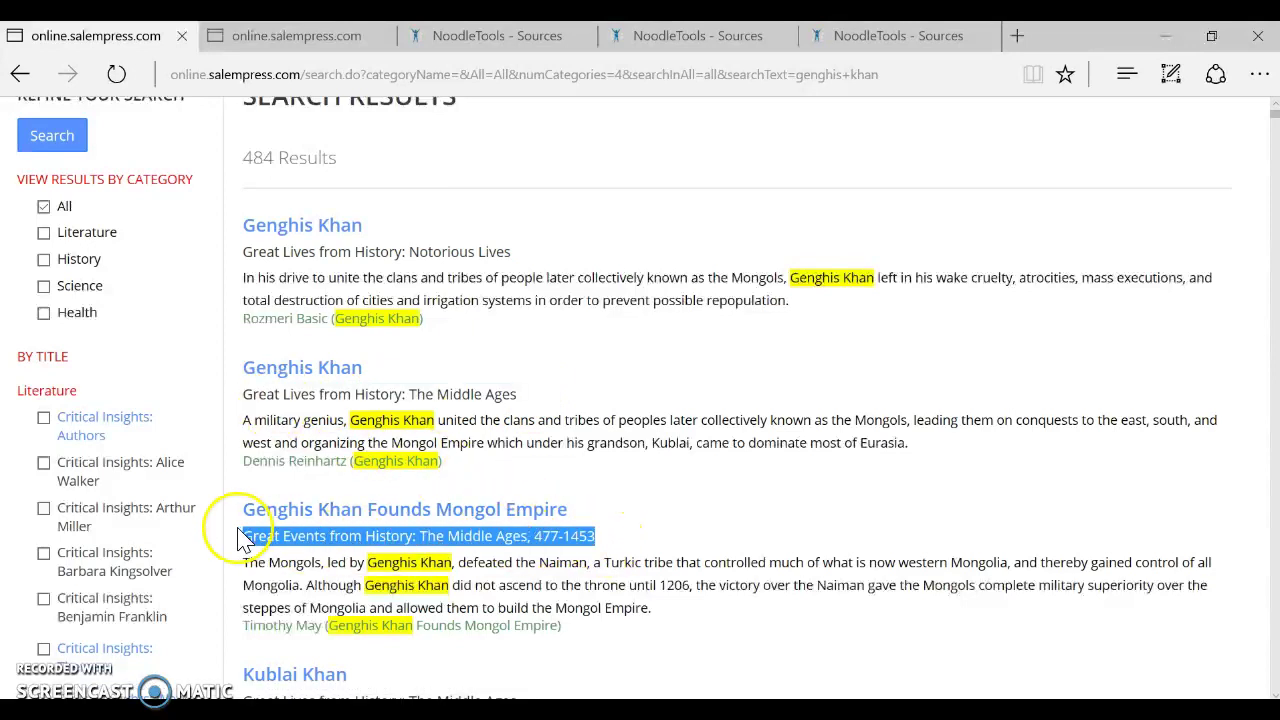
{"action": "left_click_drag", "start_coordinate": [348, 461], "coordinate": [243, 466]}
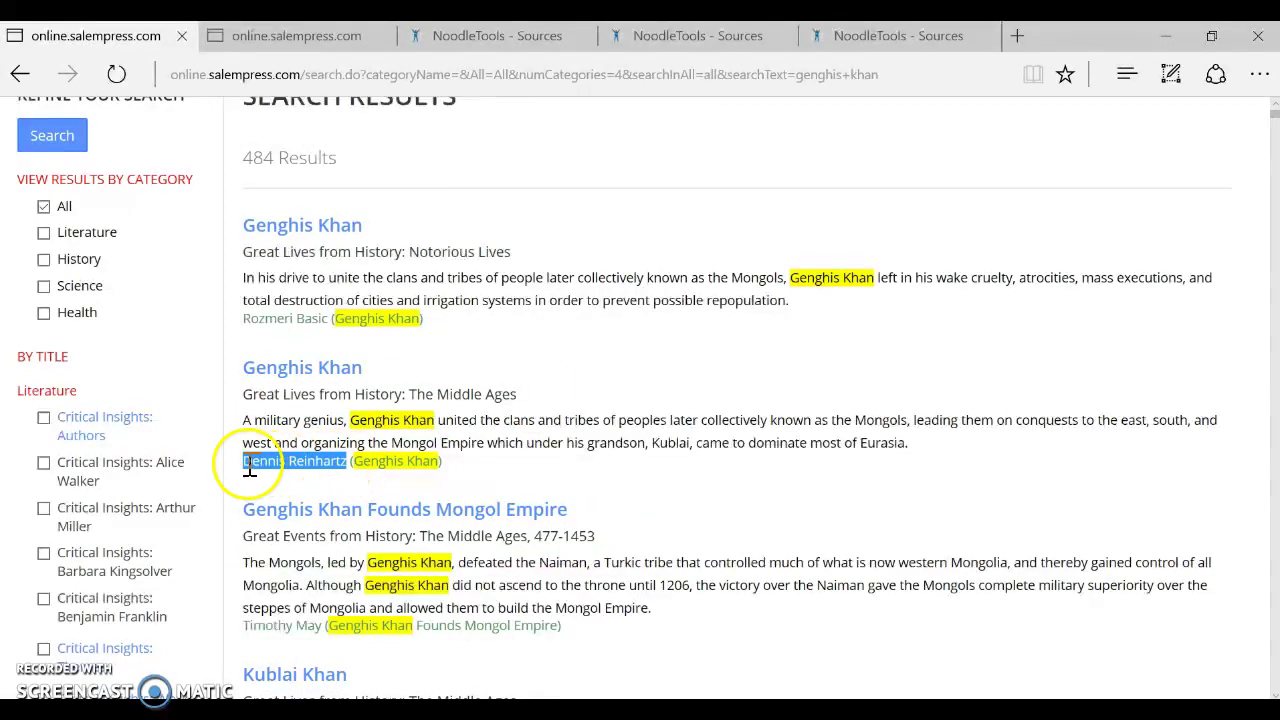
{"action": "left_click_drag", "start_coordinate": [322, 627], "coordinate": [240, 640]}
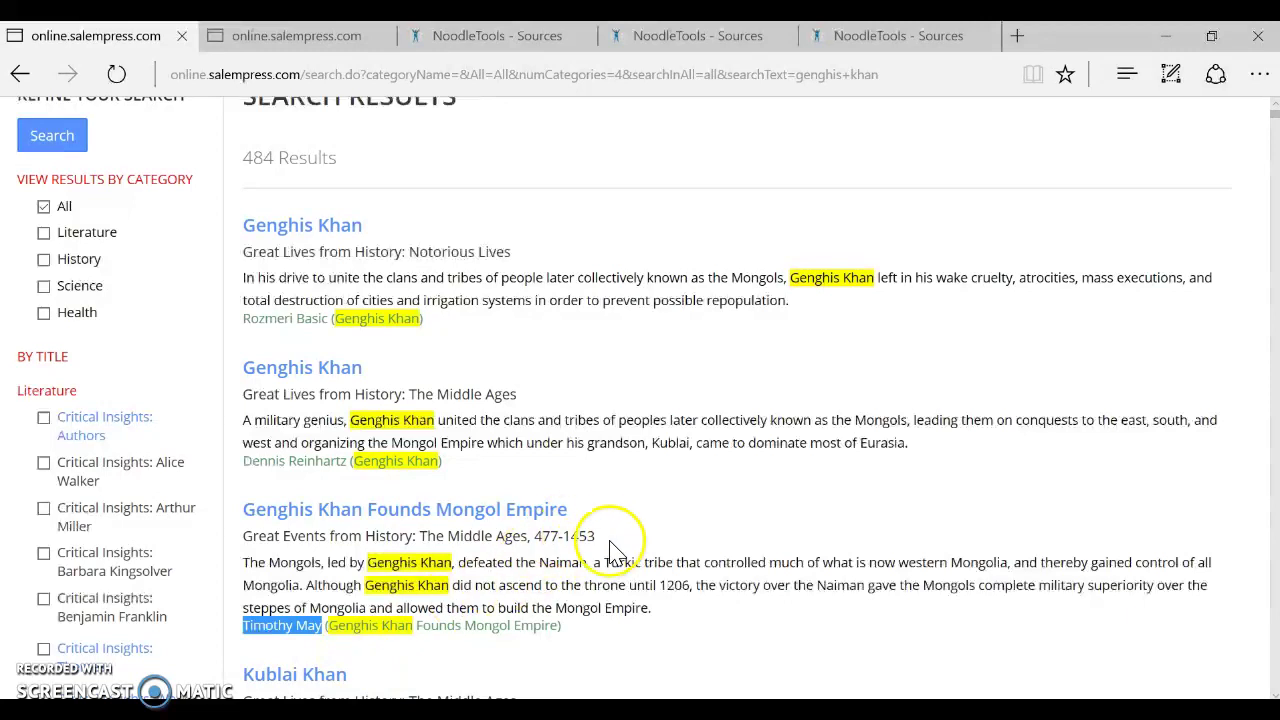
{"action": "left_click_drag", "start_coordinate": [614, 530], "coordinate": [255, 560]}
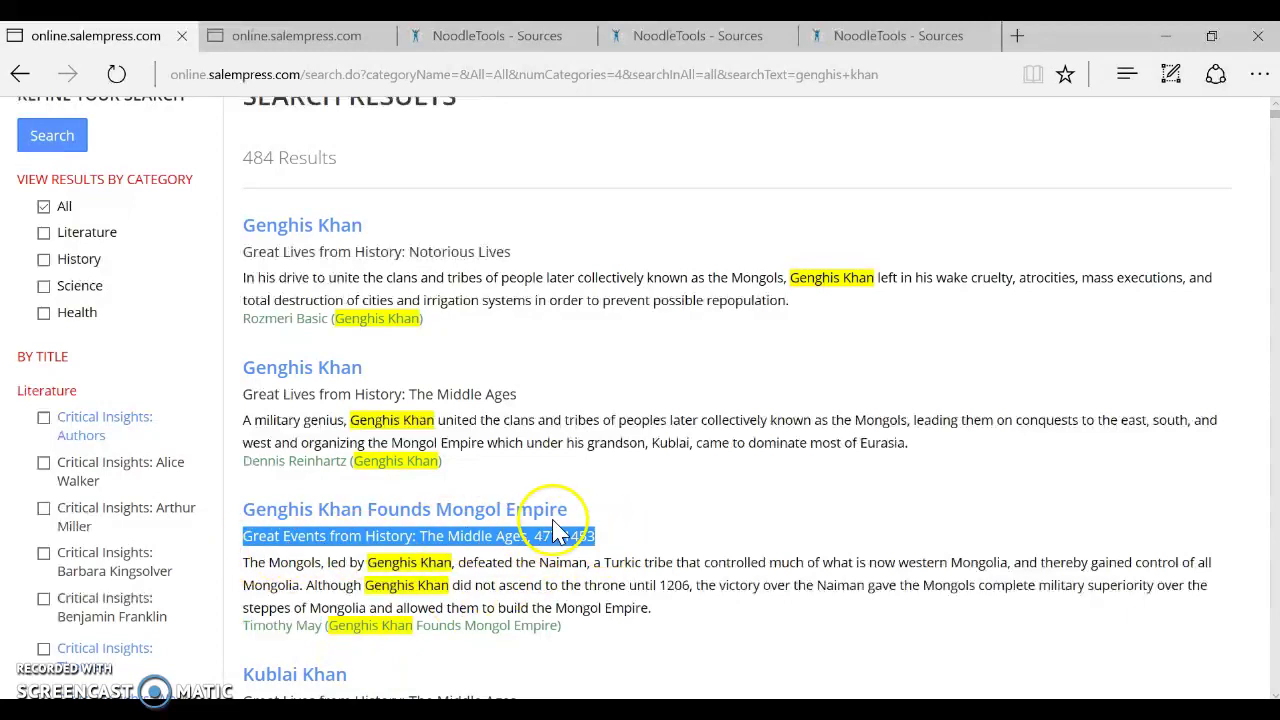
{"action": "left_click_drag", "start_coordinate": [563, 514], "coordinate": [285, 520]}
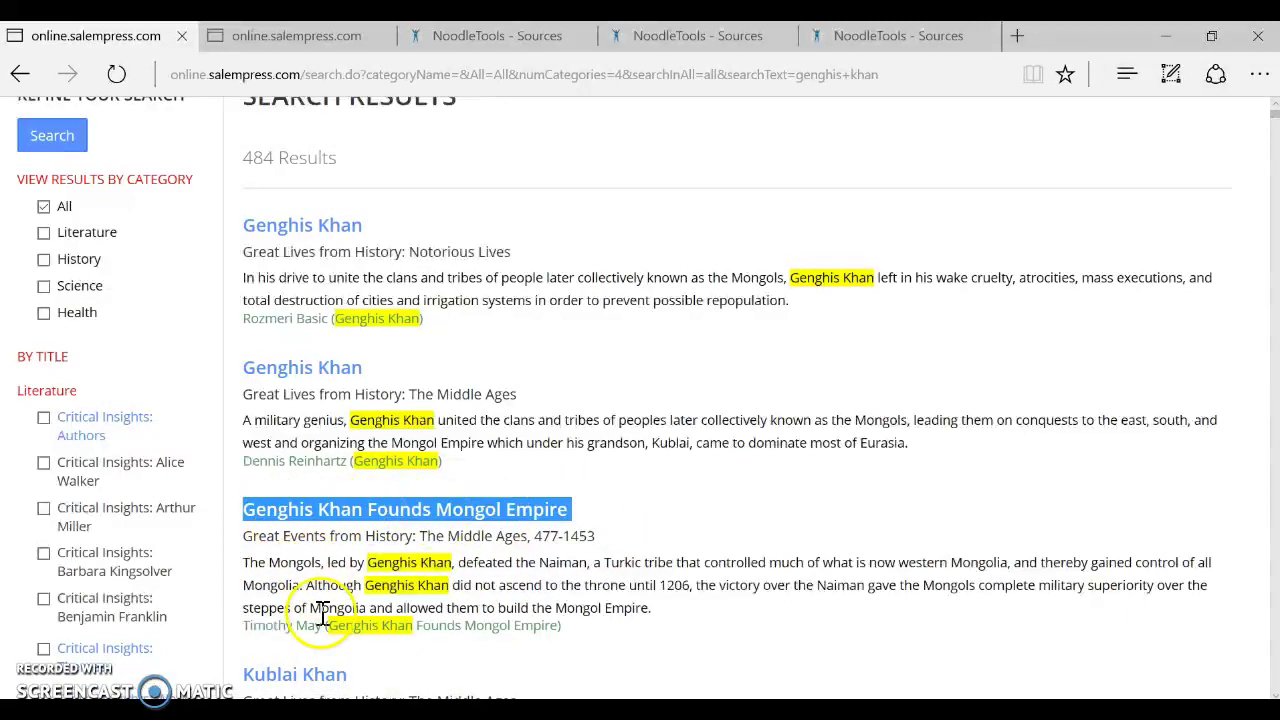
{"action": "left_click_drag", "start_coordinate": [322, 625], "coordinate": [265, 628]}
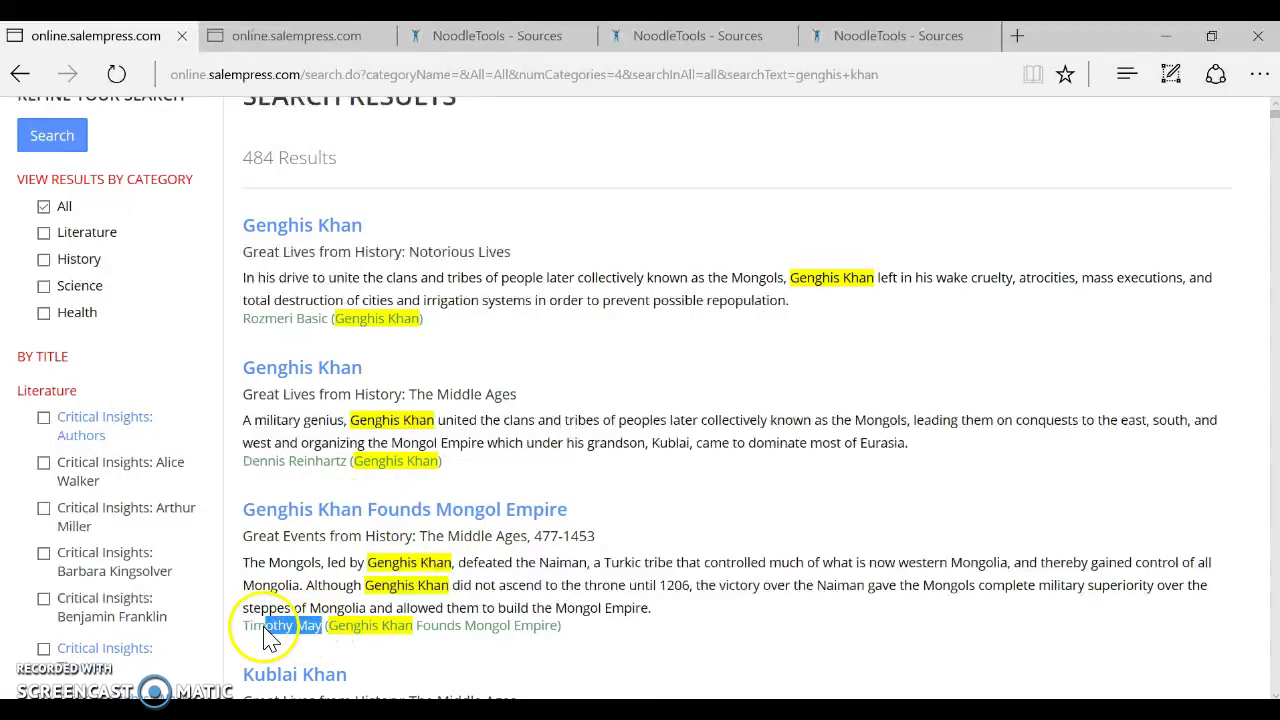
Open 'Genghis Khan Founds Mongol Empire' and highlight its Great Events from History book title, heading and author
{"action": "left_click", "coordinate": [420, 522]}
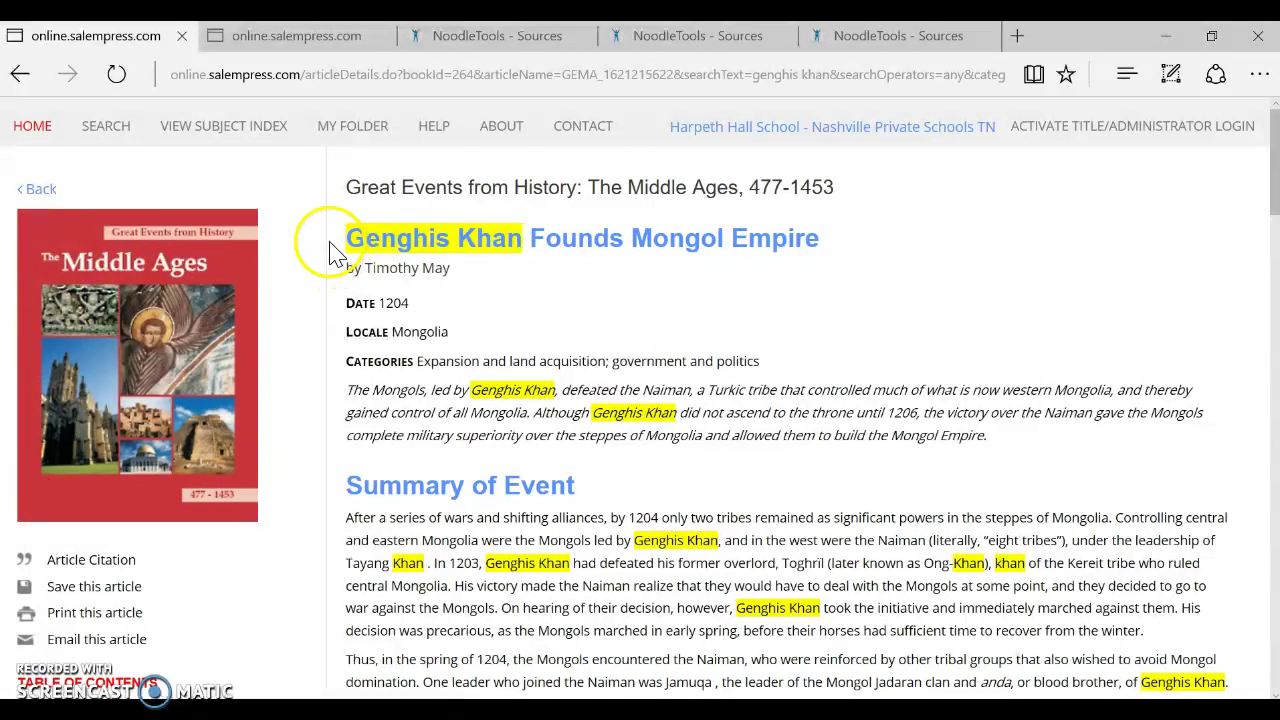
{"action": "left_click_drag", "start_coordinate": [346, 188], "coordinate": [815, 284]}
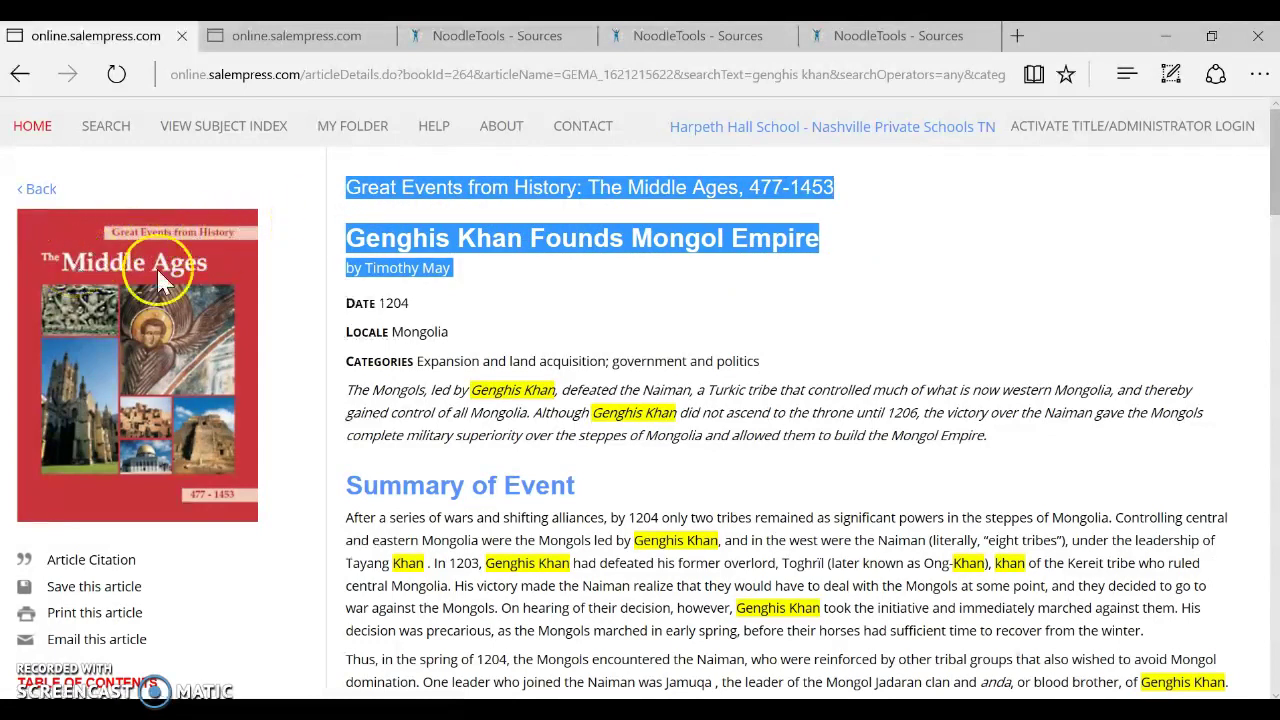
{"action": "left_click_drag", "start_coordinate": [347, 188], "coordinate": [880, 206]}
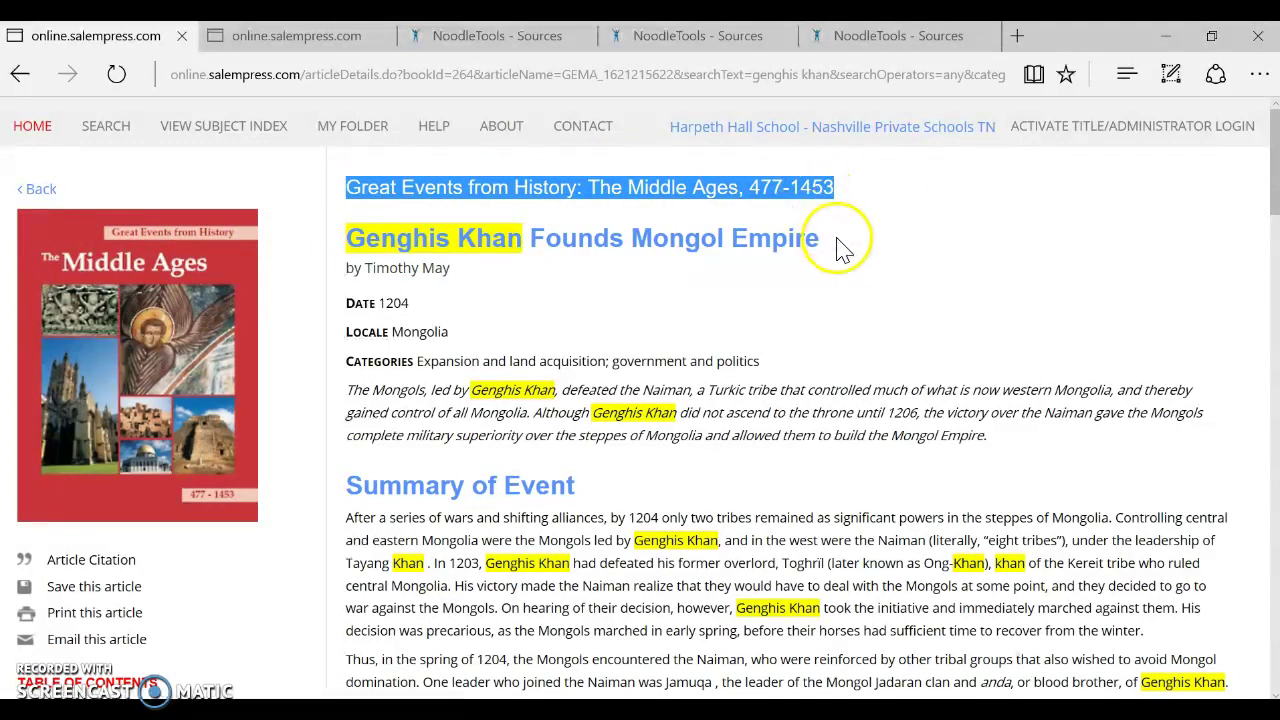
{"action": "left_click_drag", "start_coordinate": [820, 246], "coordinate": [352, 240]}
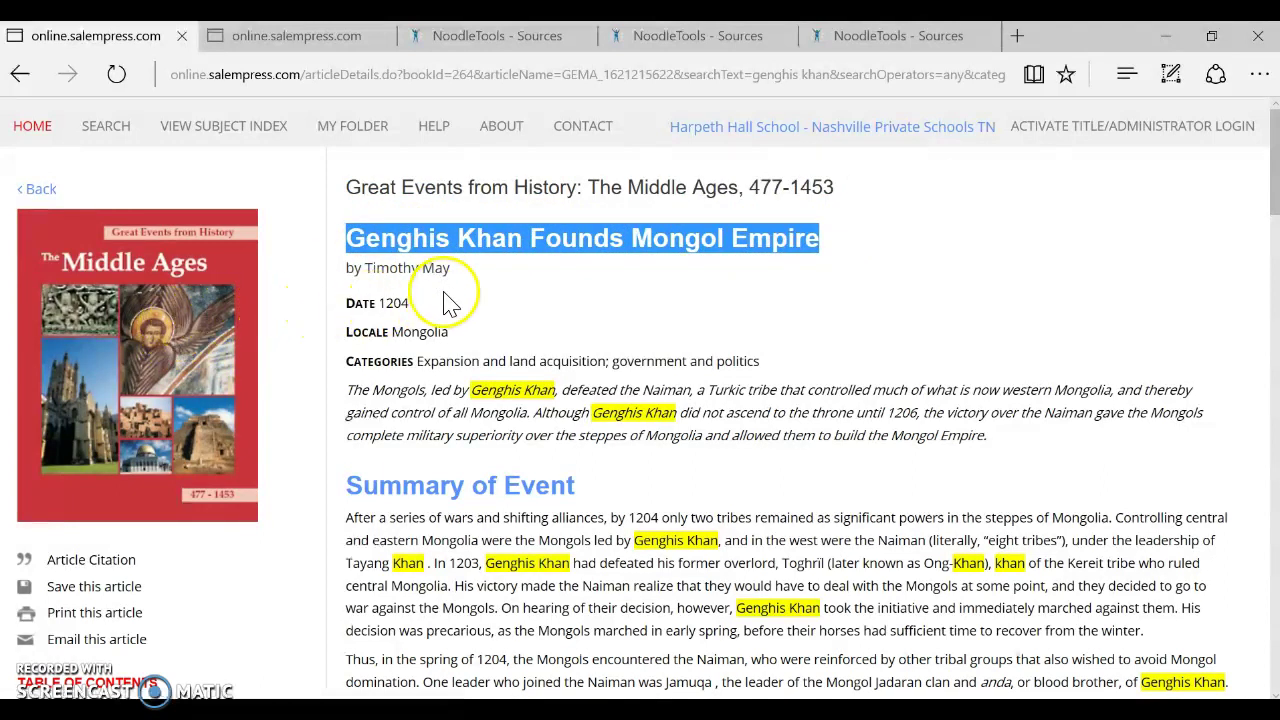
{"action": "left_click_drag", "start_coordinate": [451, 269], "coordinate": [350, 276]}
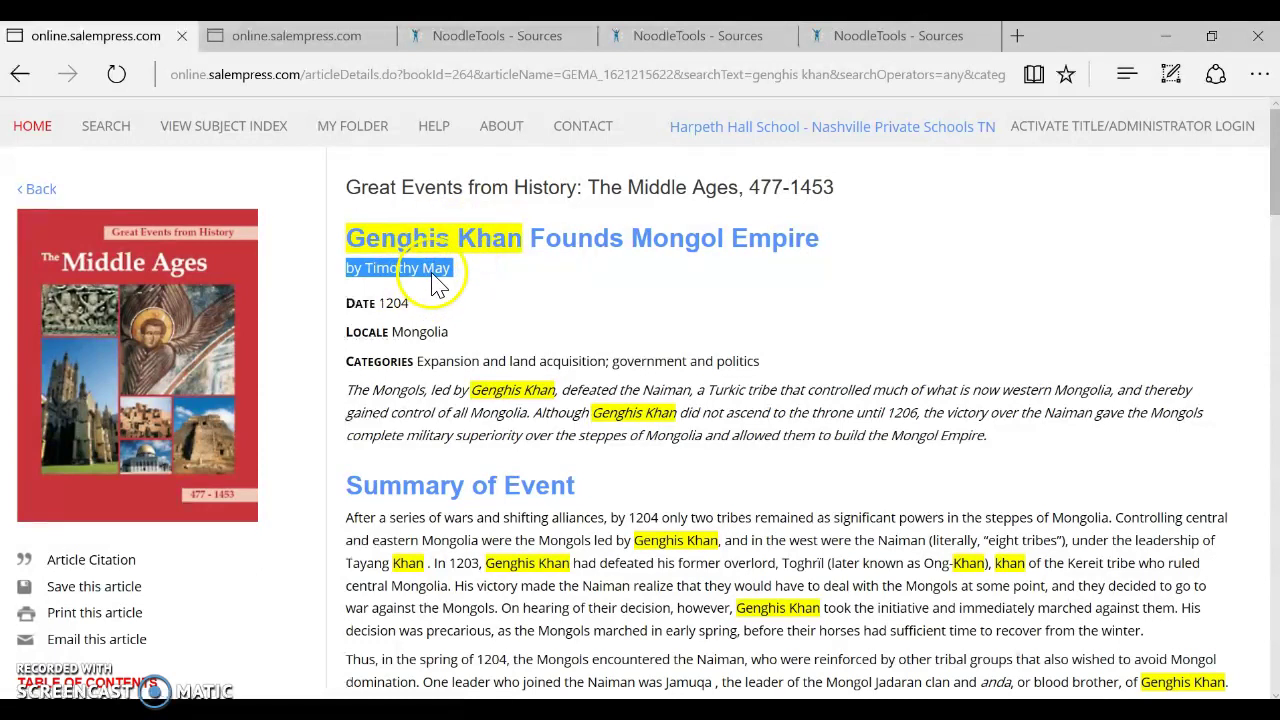
{"action": "left_click_drag", "start_coordinate": [346, 187], "coordinate": [868, 212]}
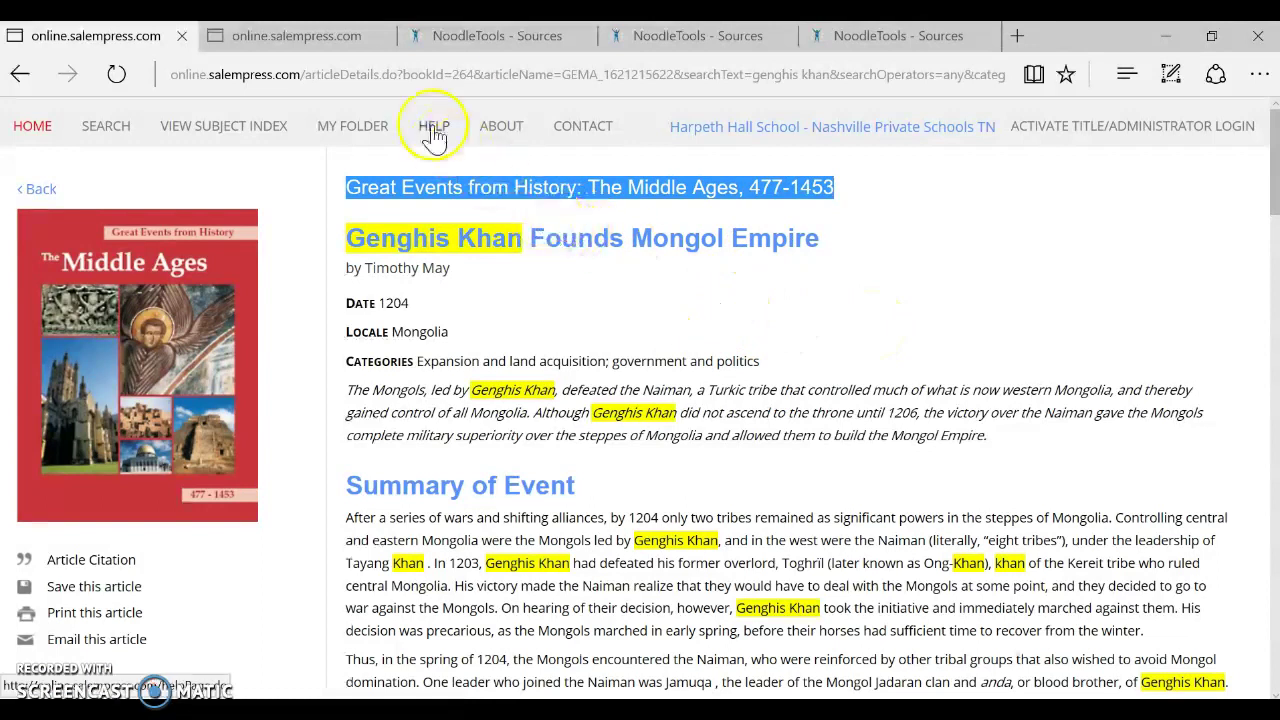
In the NoodleTools bibliography, start a new citation and choose Database as where the source was found
{"action": "left_click", "coordinate": [495, 45]}
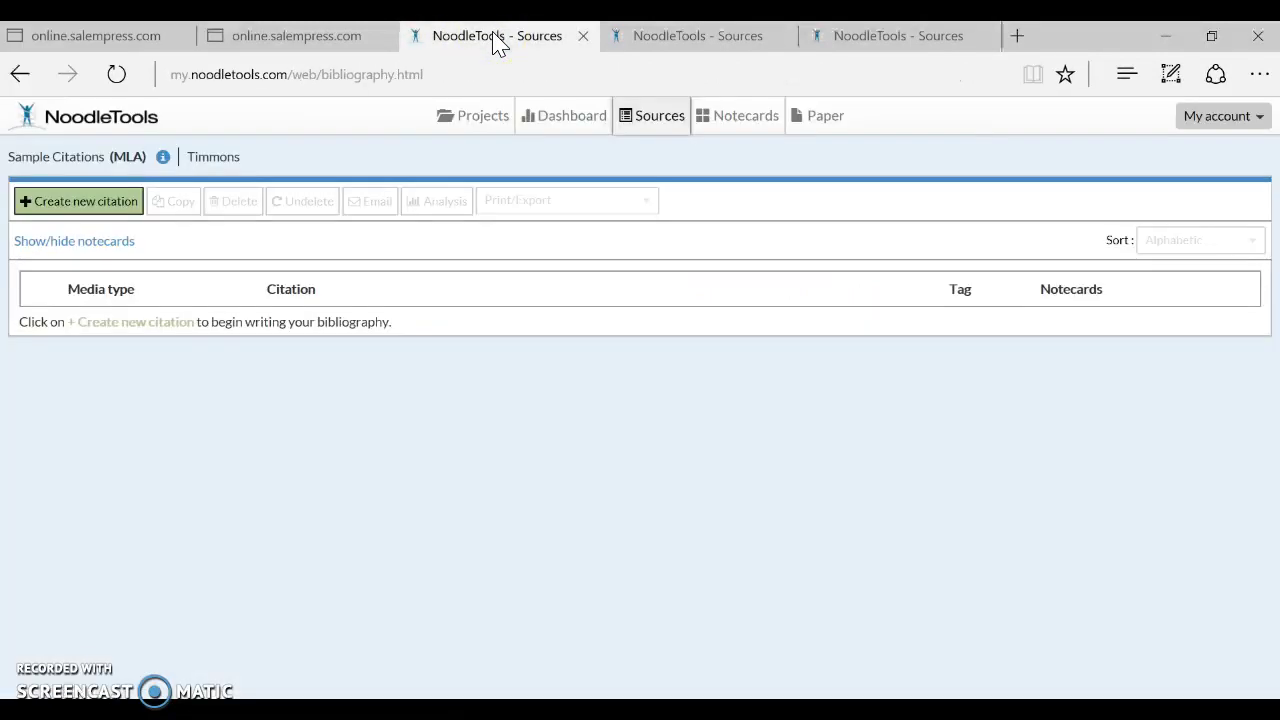
{"action": "left_click", "coordinate": [92, 204]}
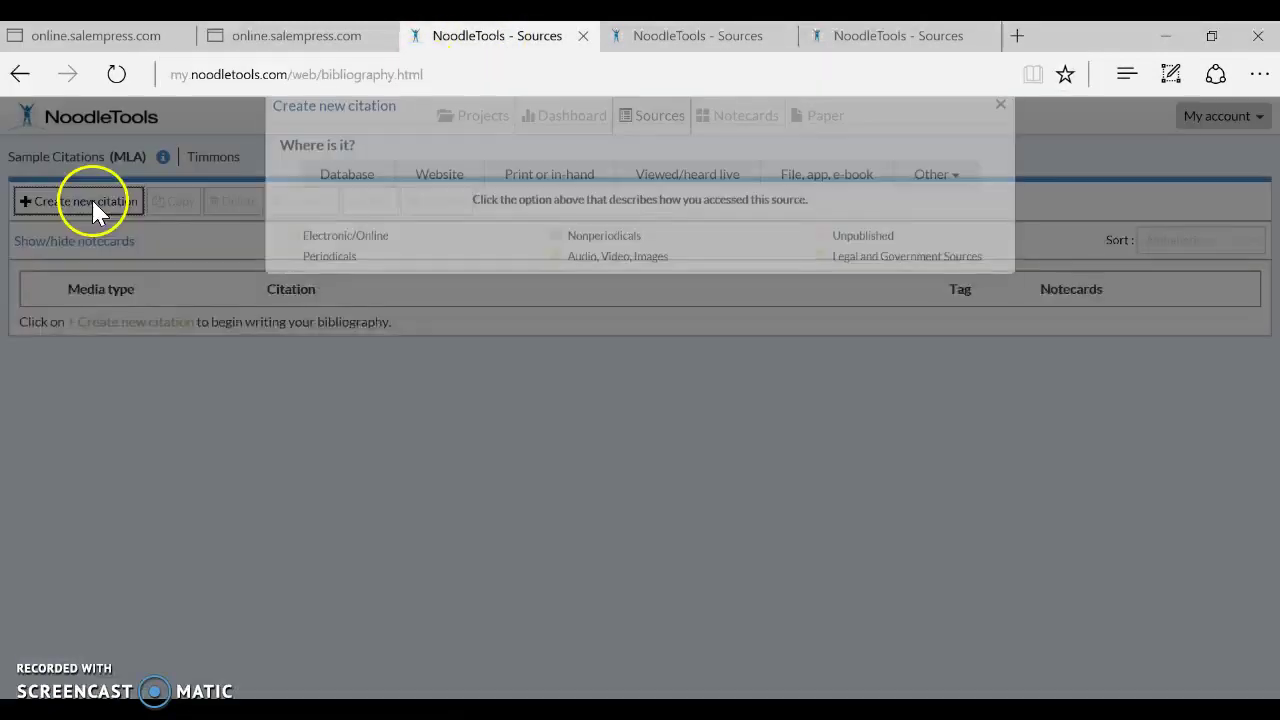
{"action": "left_click_drag", "start_coordinate": [683, 232], "coordinate": [798, 246]}
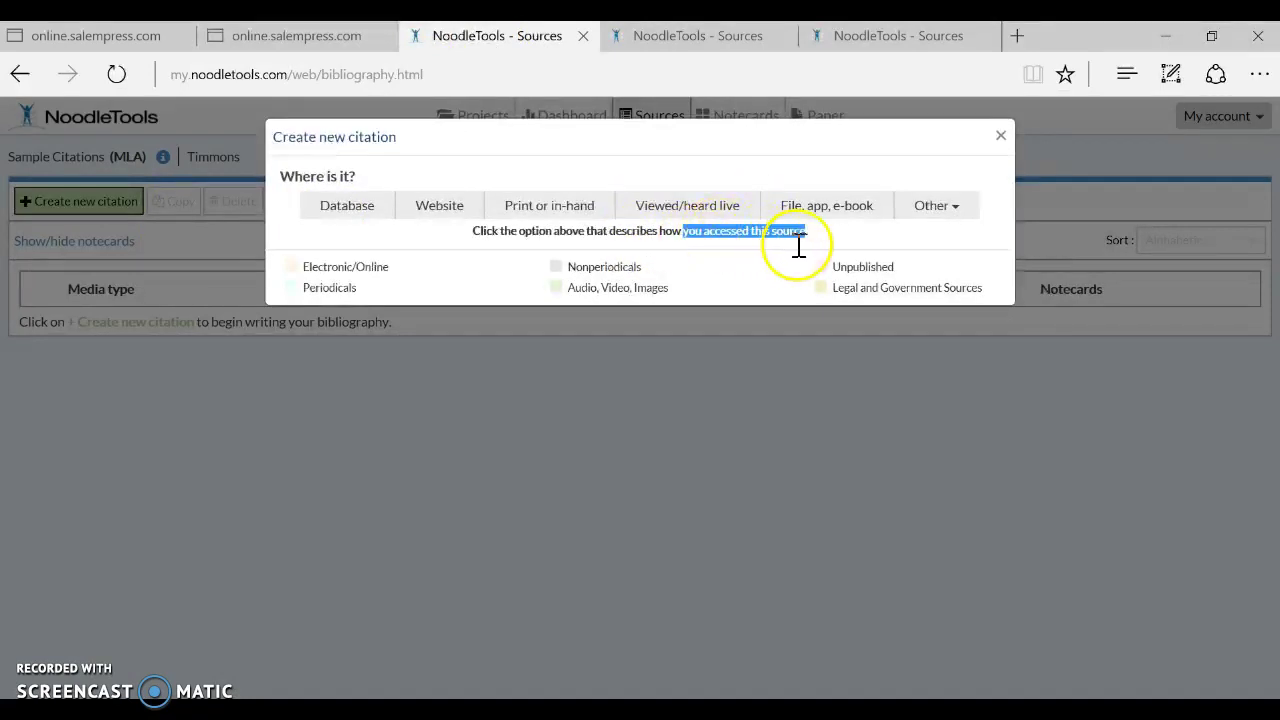
{"action": "left_click", "coordinate": [354, 220]}
{"action": "left_click", "coordinate": [450, 212]}
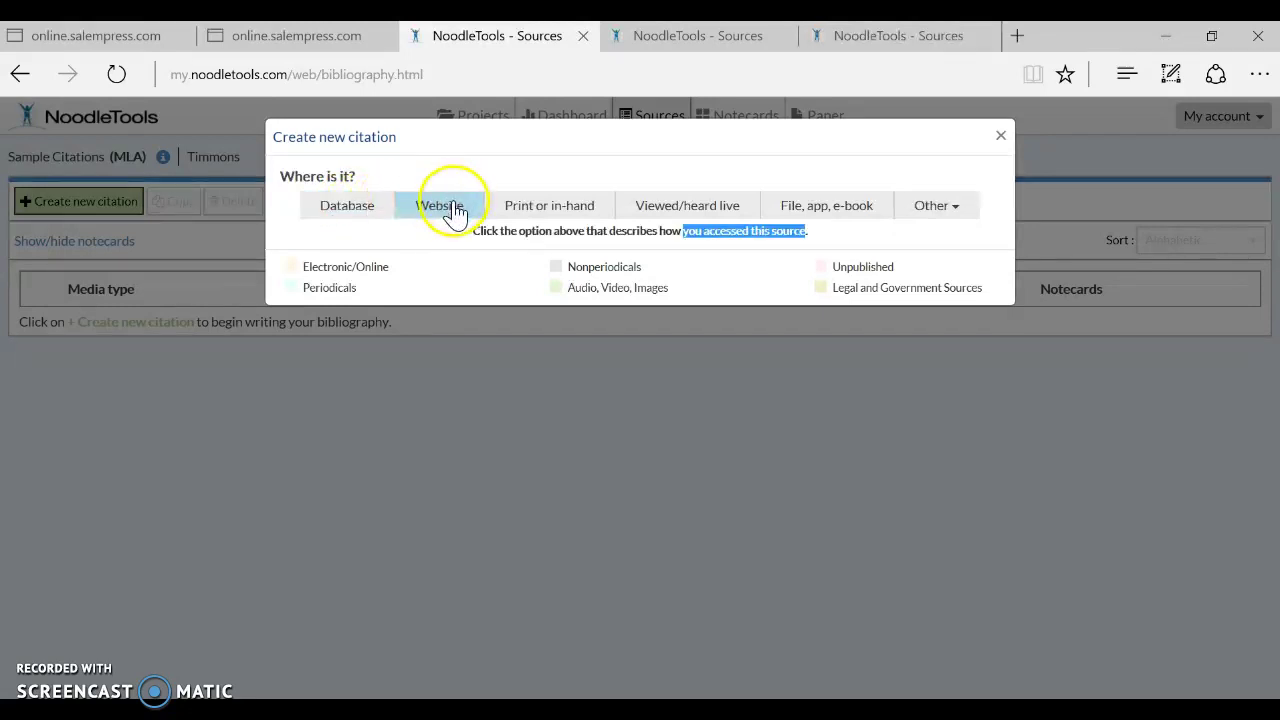
{"action": "left_click", "coordinate": [447, 220]}
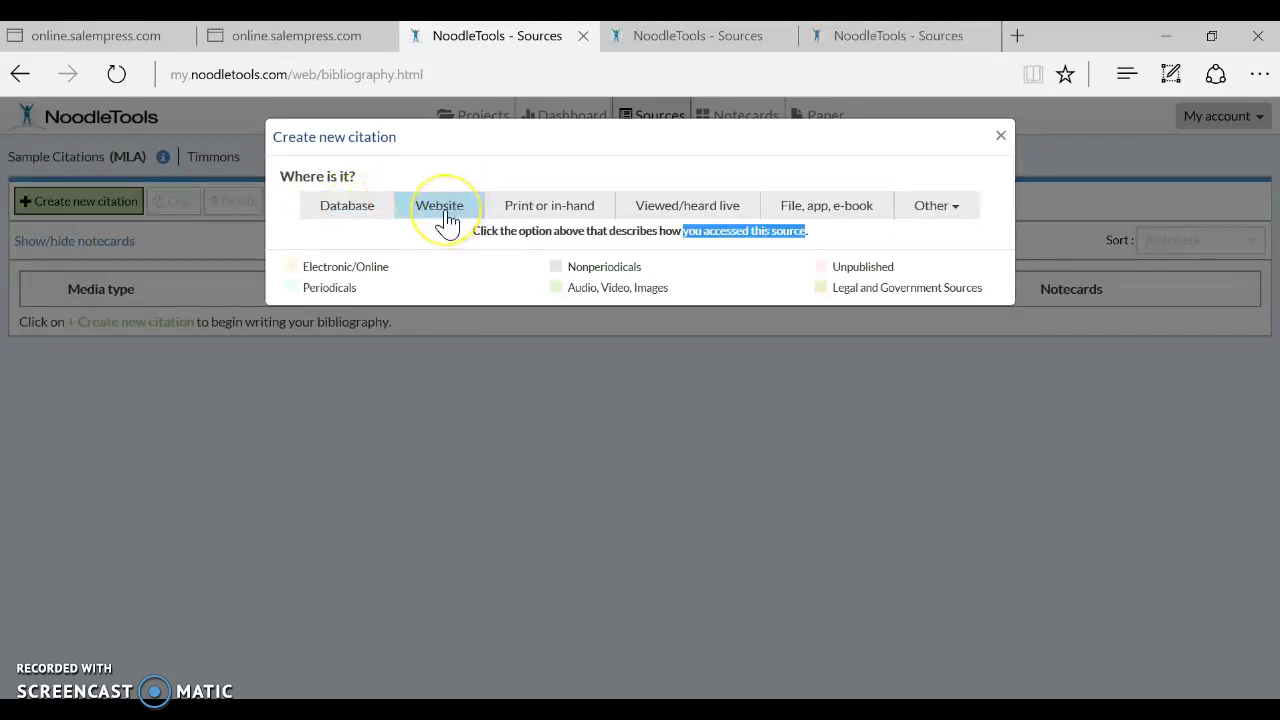
{"action": "left_click", "coordinate": [358, 215]}
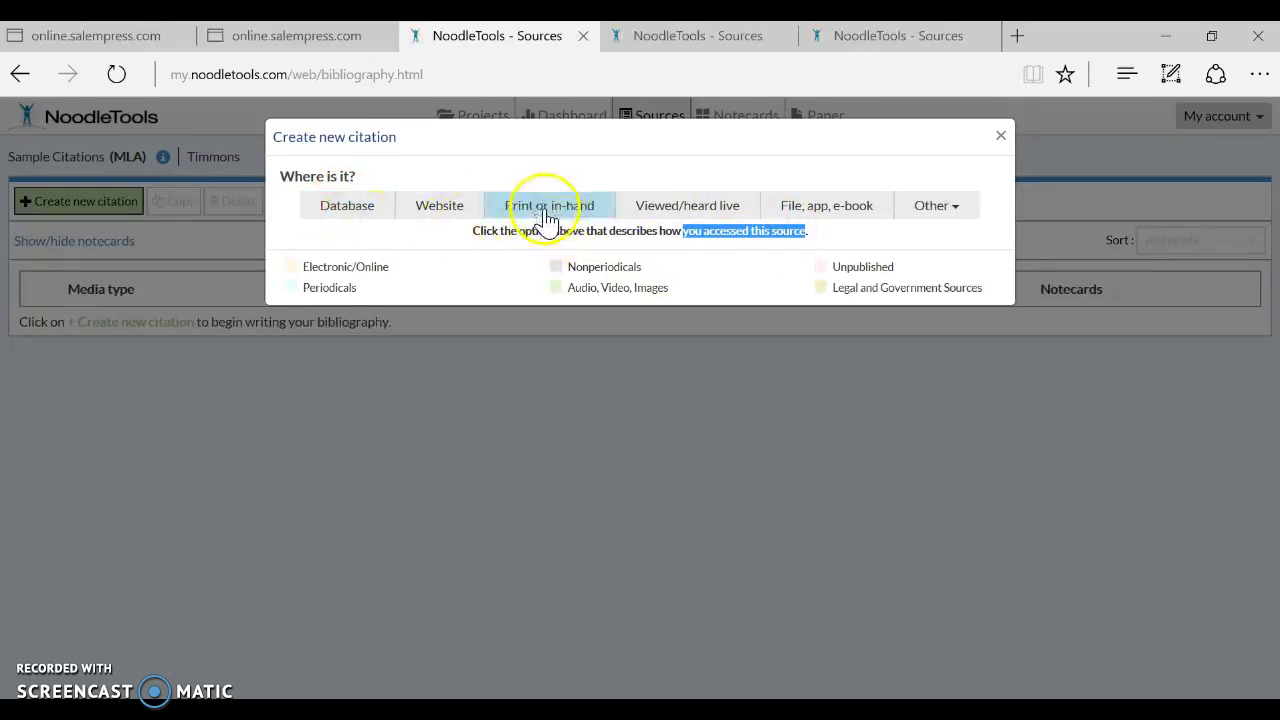
{"action": "left_click", "coordinate": [349, 218]}
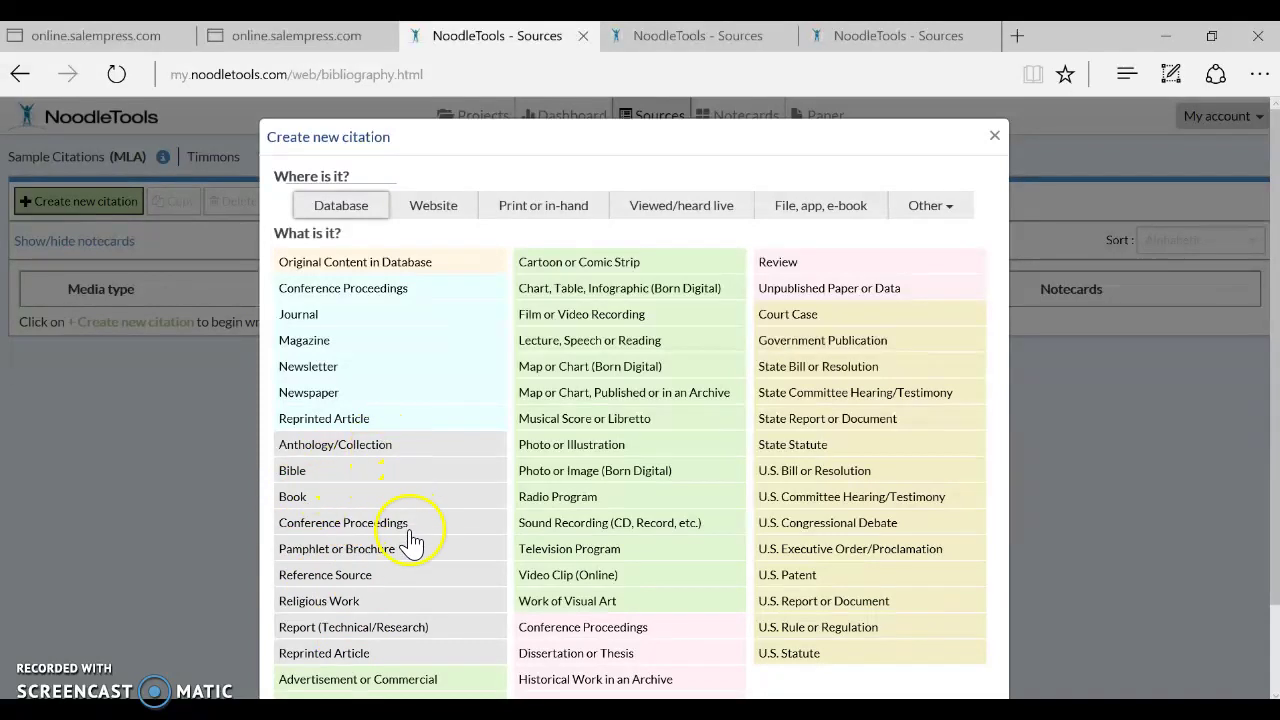
Choose Book, then highlight the SourceCheck descriptions of Anthology/Collection and Reference Source
{"action": "left_click", "coordinate": [292, 497]}
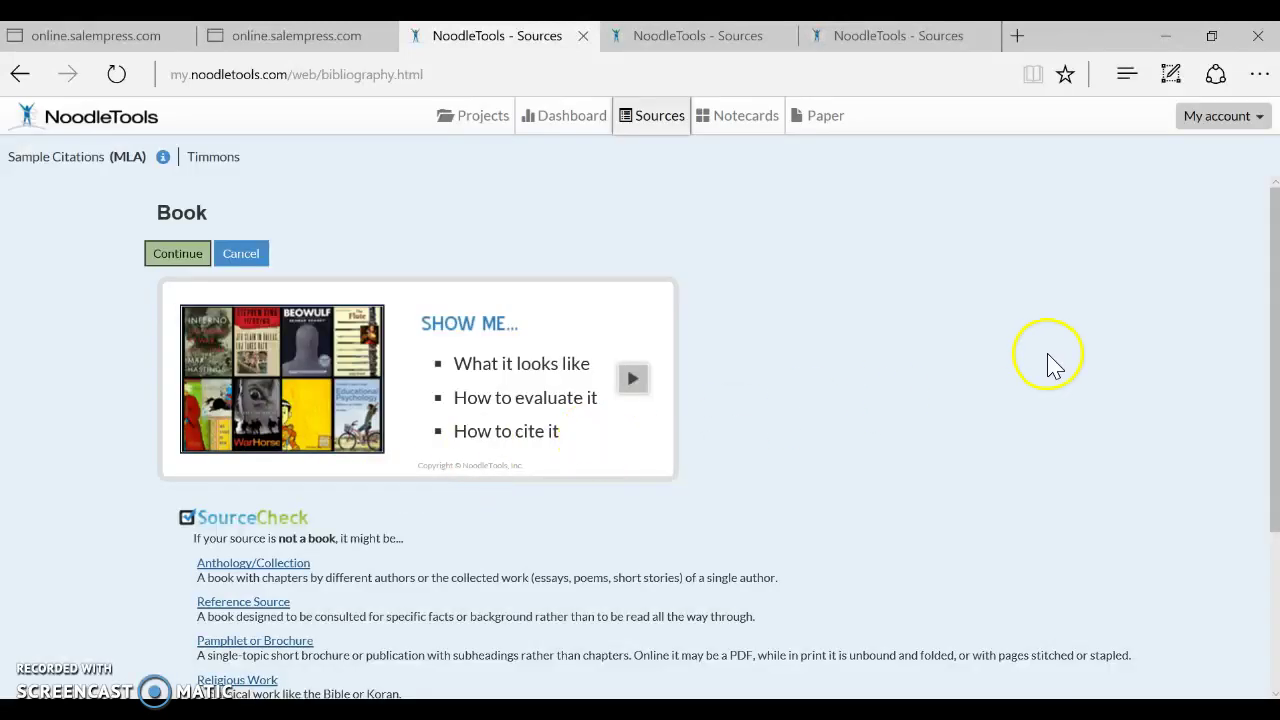
{"action": "scroll", "coordinate": [985, 325], "scroll_direction": "down", "scroll_amount": 2}
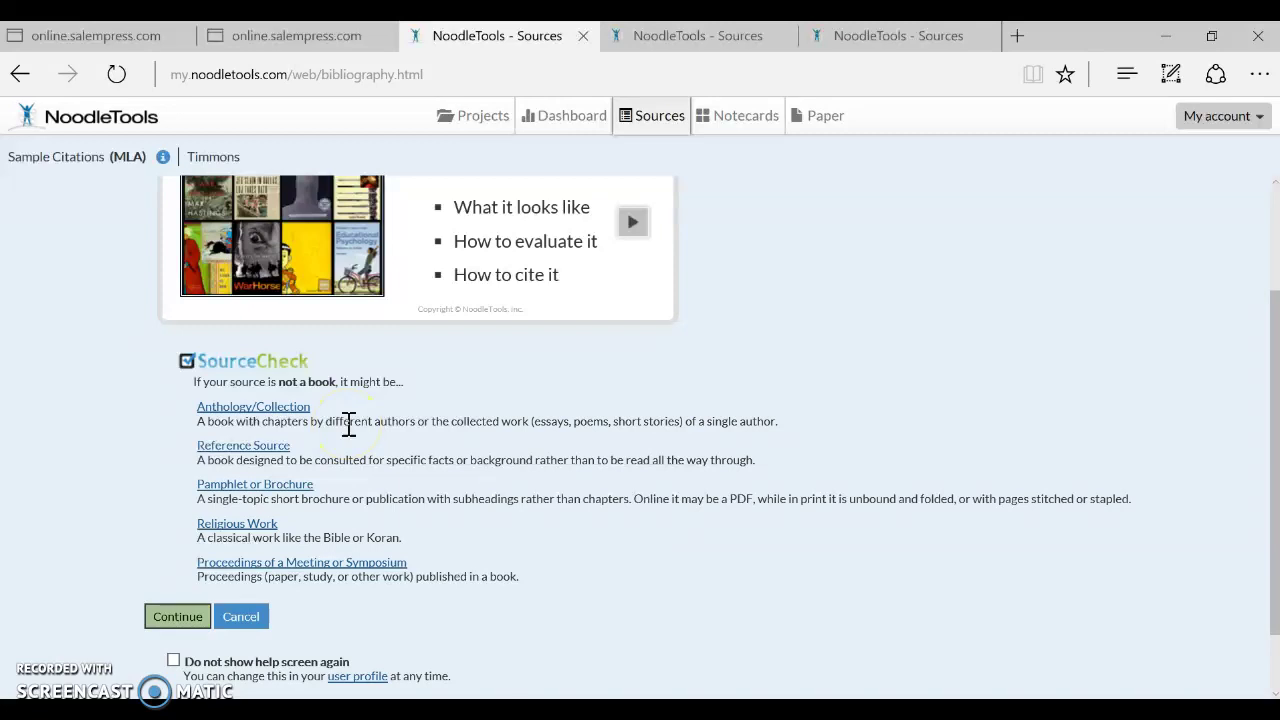
{"action": "left_click_drag", "start_coordinate": [352, 424], "coordinate": [785, 421]}
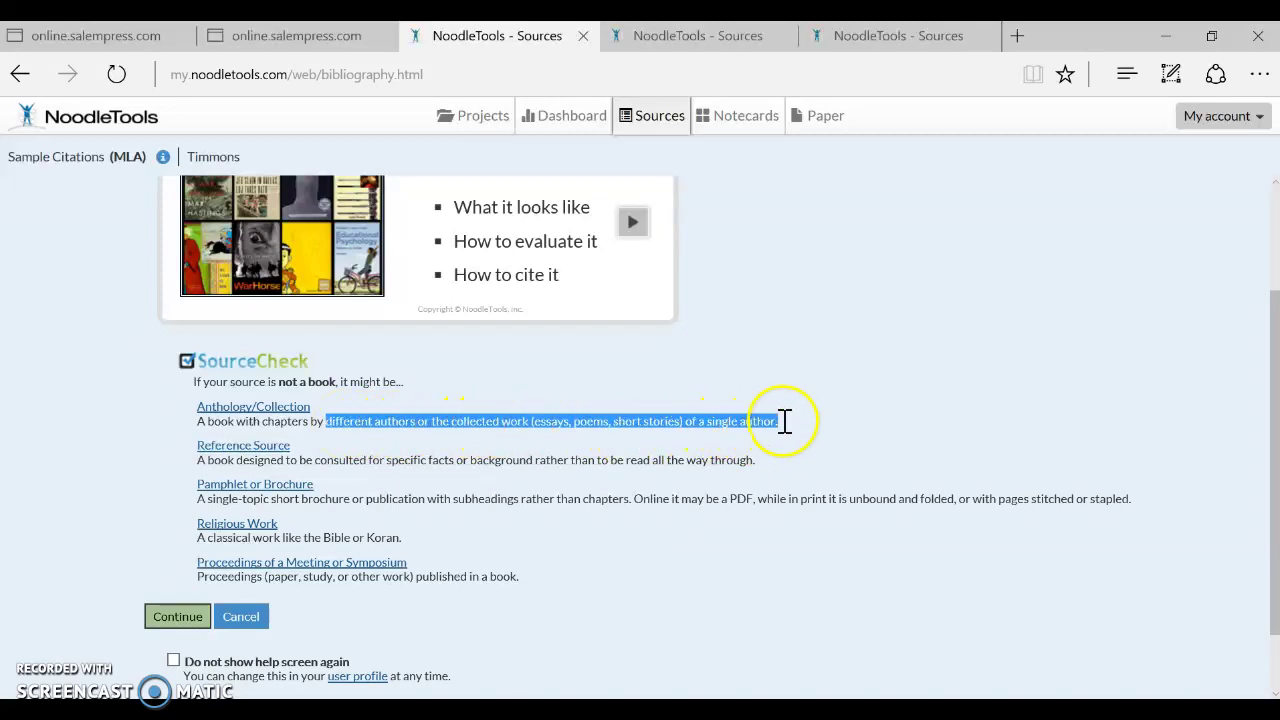
{"action": "left_click", "coordinate": [700, 425]}
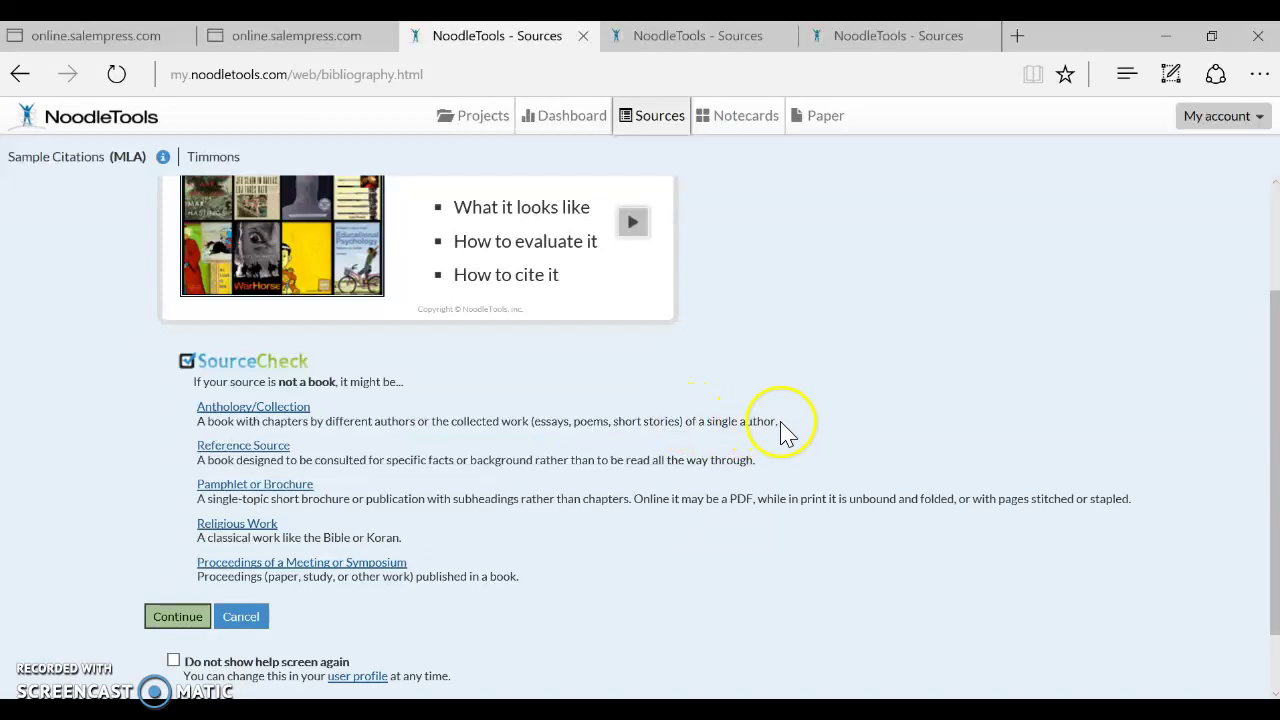
{"action": "left_click_drag", "start_coordinate": [777, 420], "coordinate": [195, 424]}
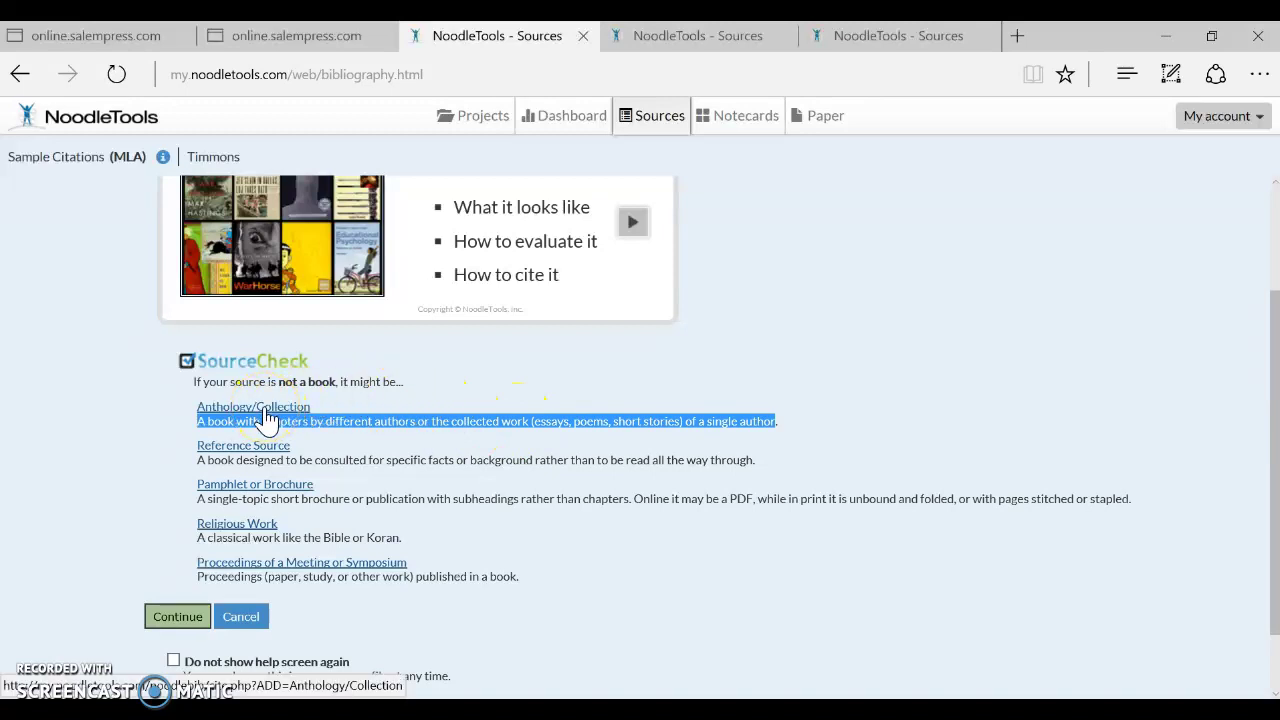
{"action": "left_click", "coordinate": [343, 460]}
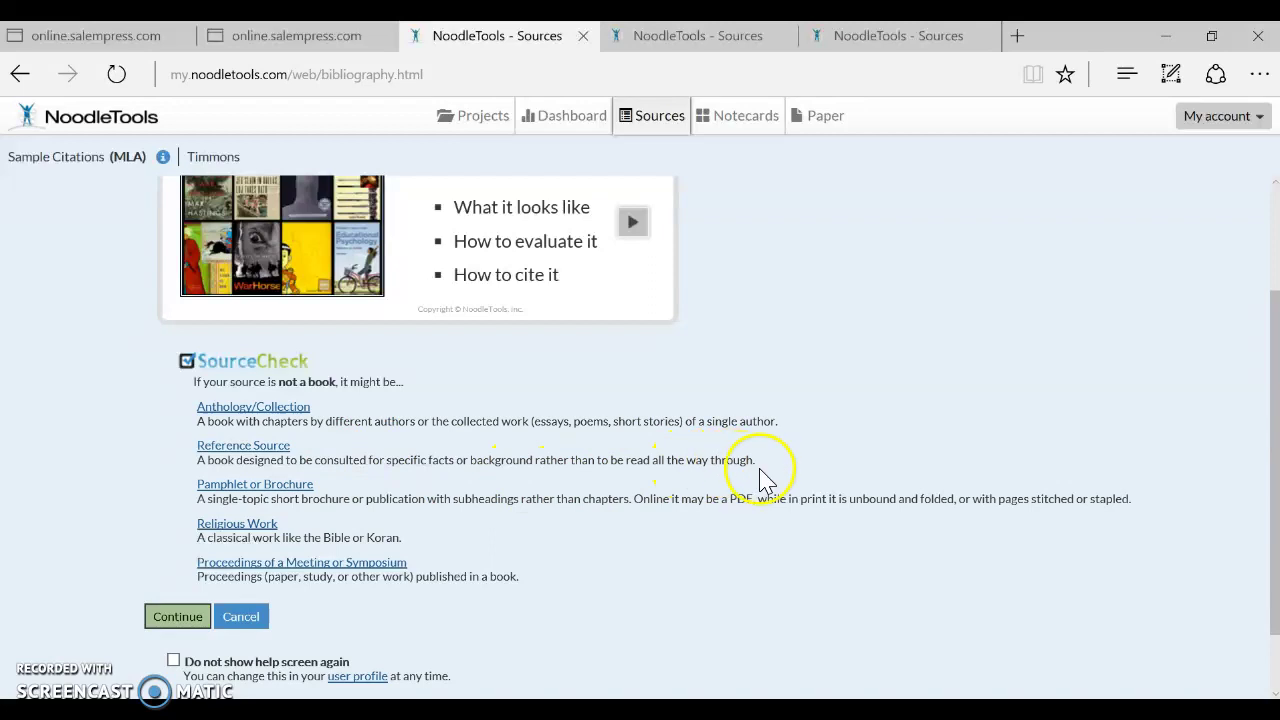
{"action": "left_click_drag", "start_coordinate": [754, 459], "coordinate": [171, 463]}
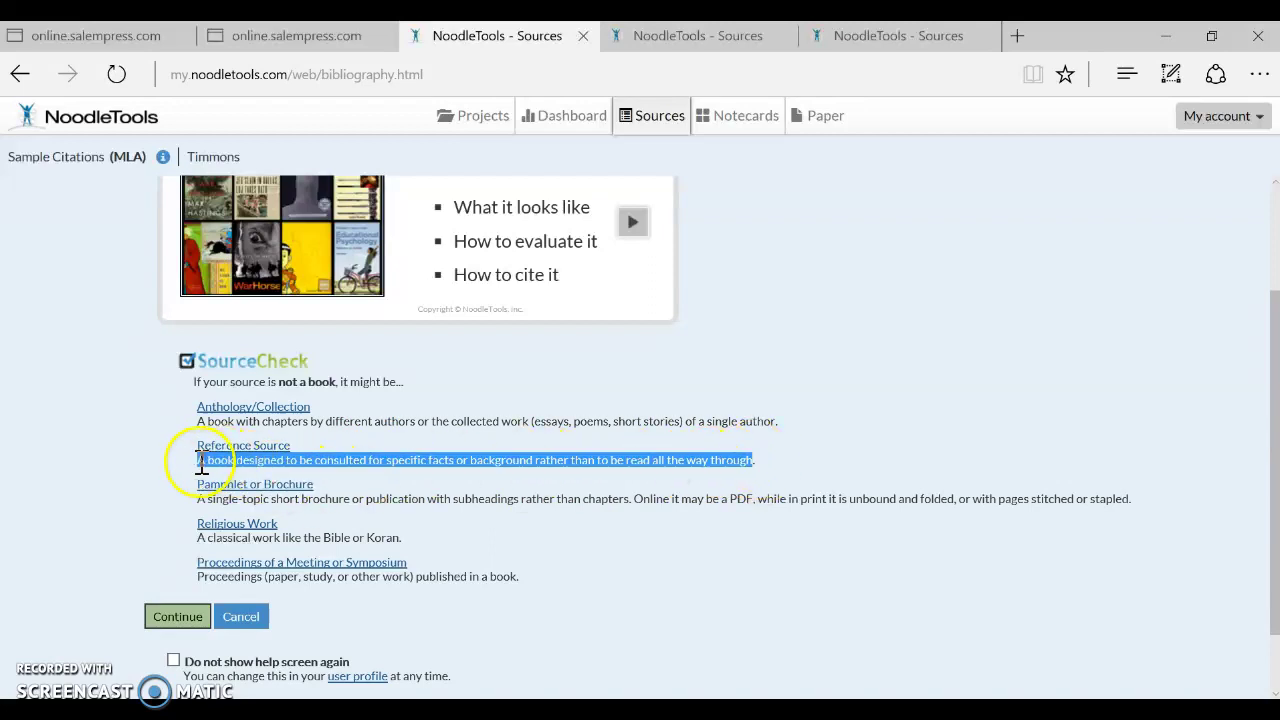
Switch to Reference Source and show its Database version, checking the database name and URL fields
{"action": "left_click", "coordinate": [250, 446]}
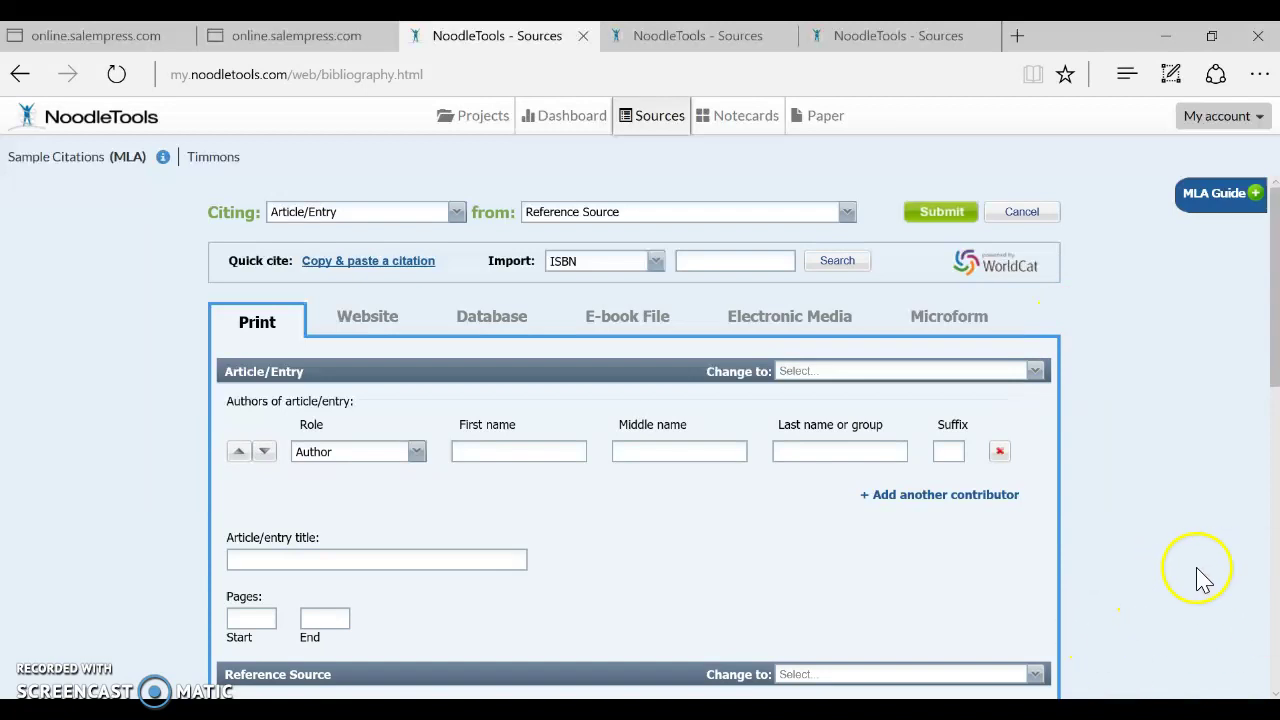
{"action": "left_click", "coordinate": [515, 327]}
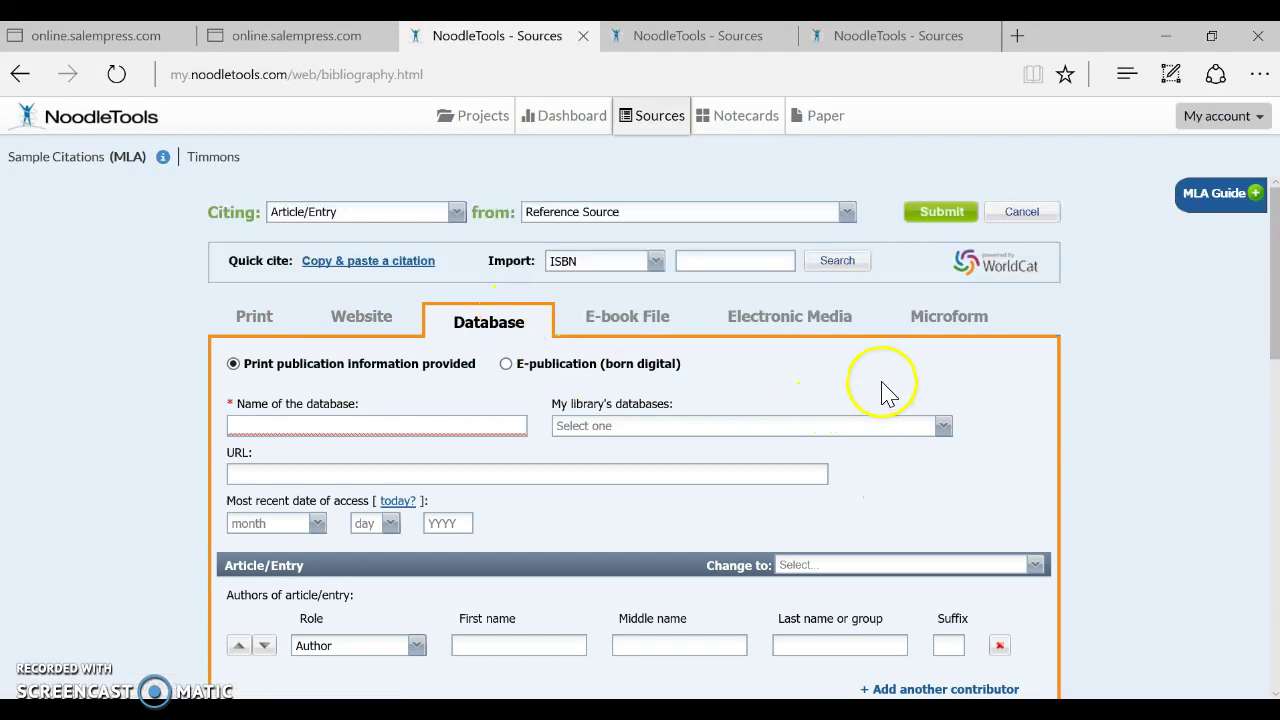
{"action": "left_click", "coordinate": [392, 426]}
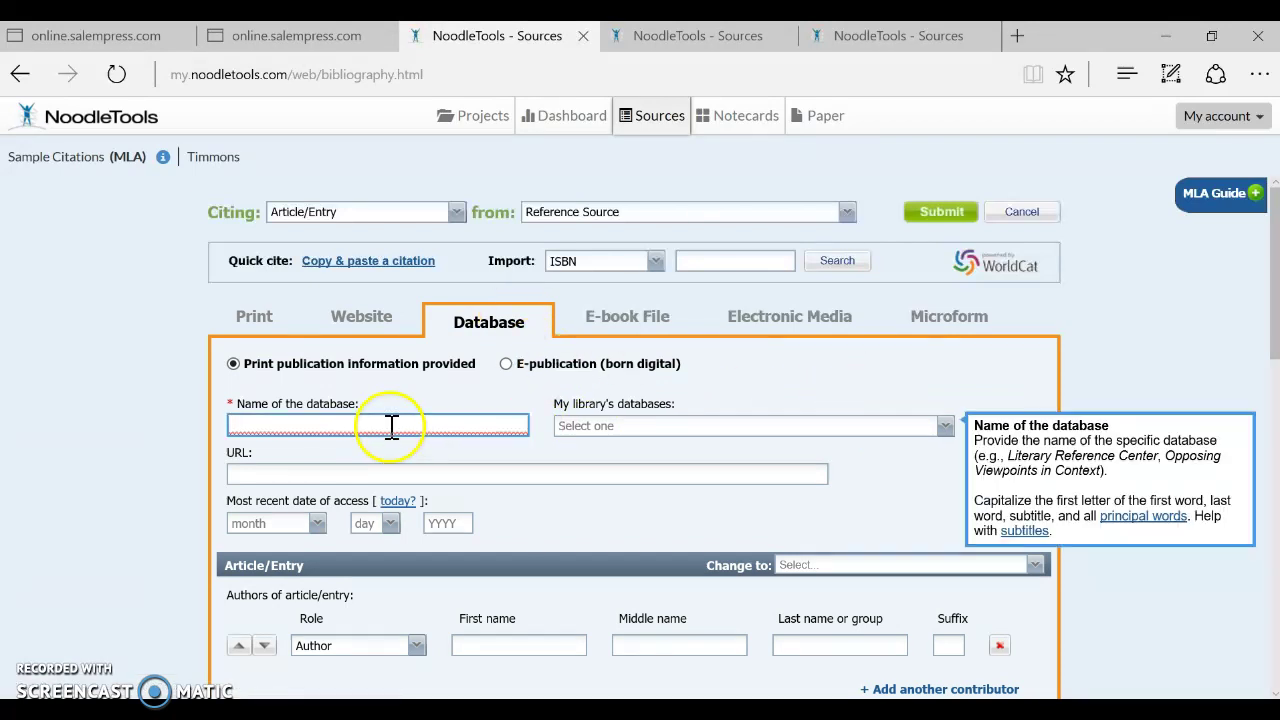
{"action": "left_click", "coordinate": [393, 474]}
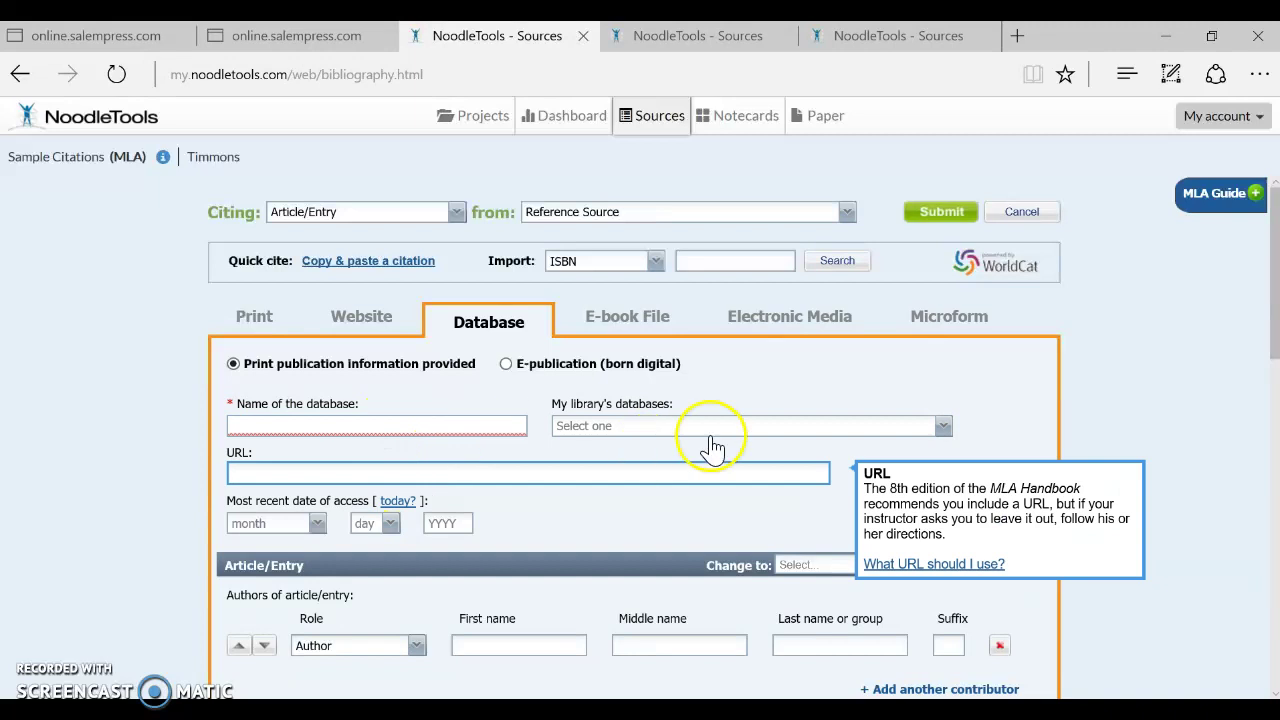
{"action": "scroll", "coordinate": [820, 445], "scroll_direction": "down", "scroll_amount": 3}
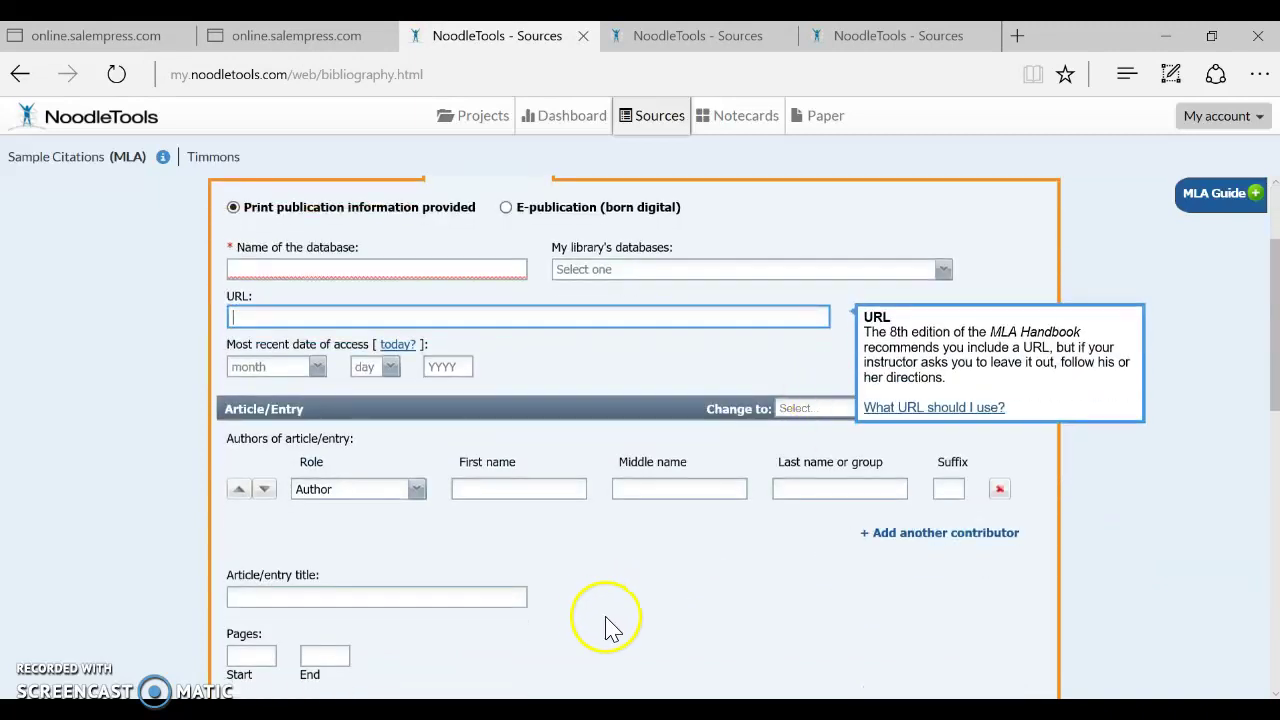
{"action": "scroll", "coordinate": [650, 455], "scroll_direction": "down", "scroll_amount": 3}
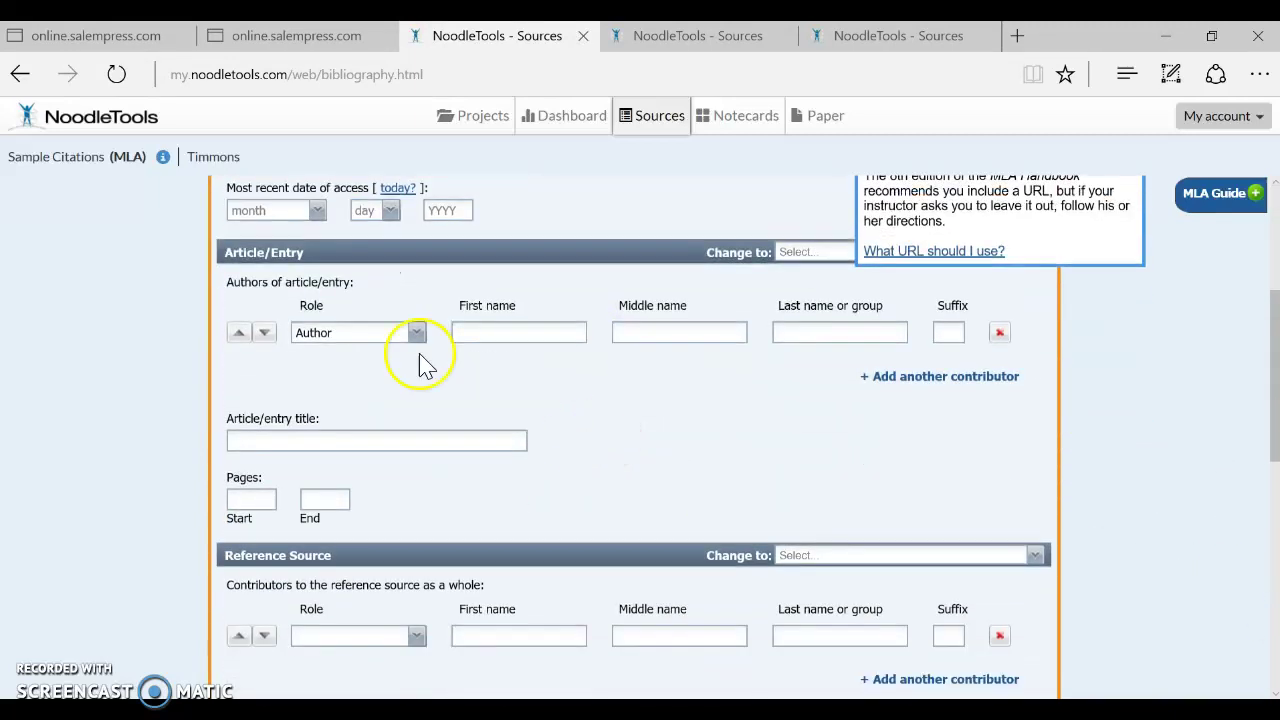
Highlight the Article/Entry section and inspect its author, title and page fields
{"action": "triple_click", "coordinate": [277, 252]}
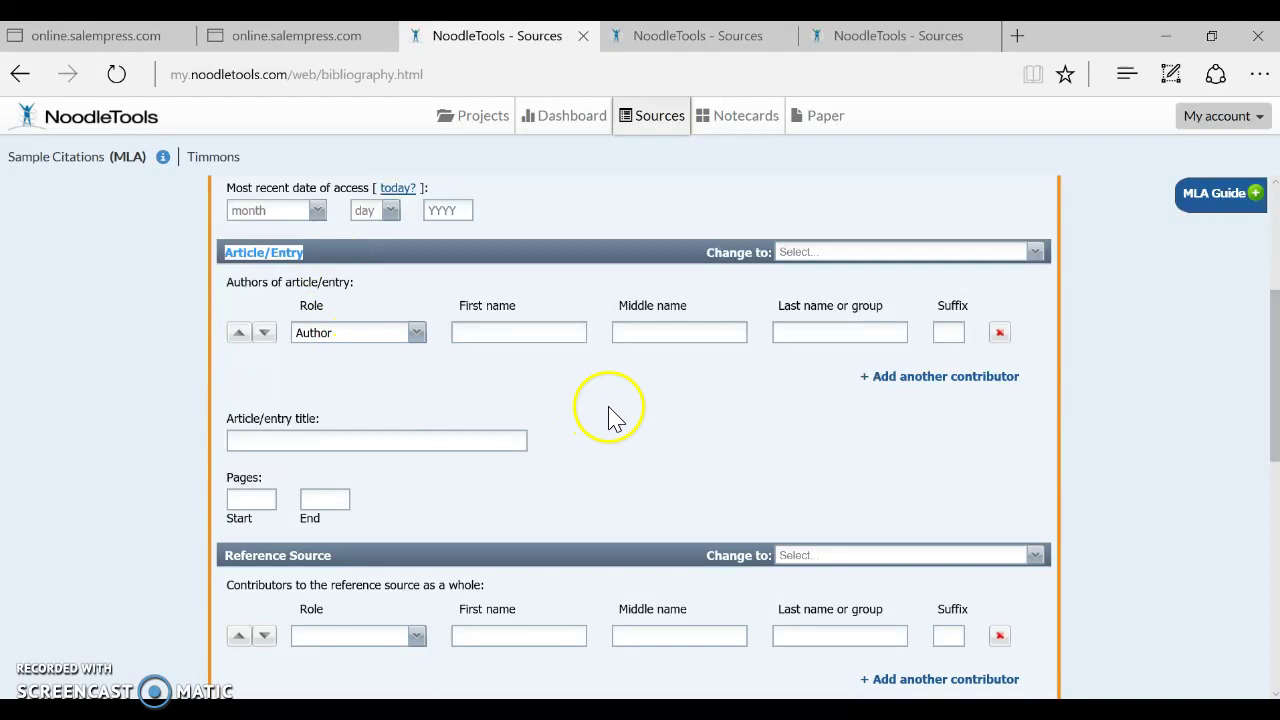
{"action": "left_click_drag", "start_coordinate": [228, 276], "coordinate": [605, 490]}
{"action": "left_click", "coordinate": [648, 444]}
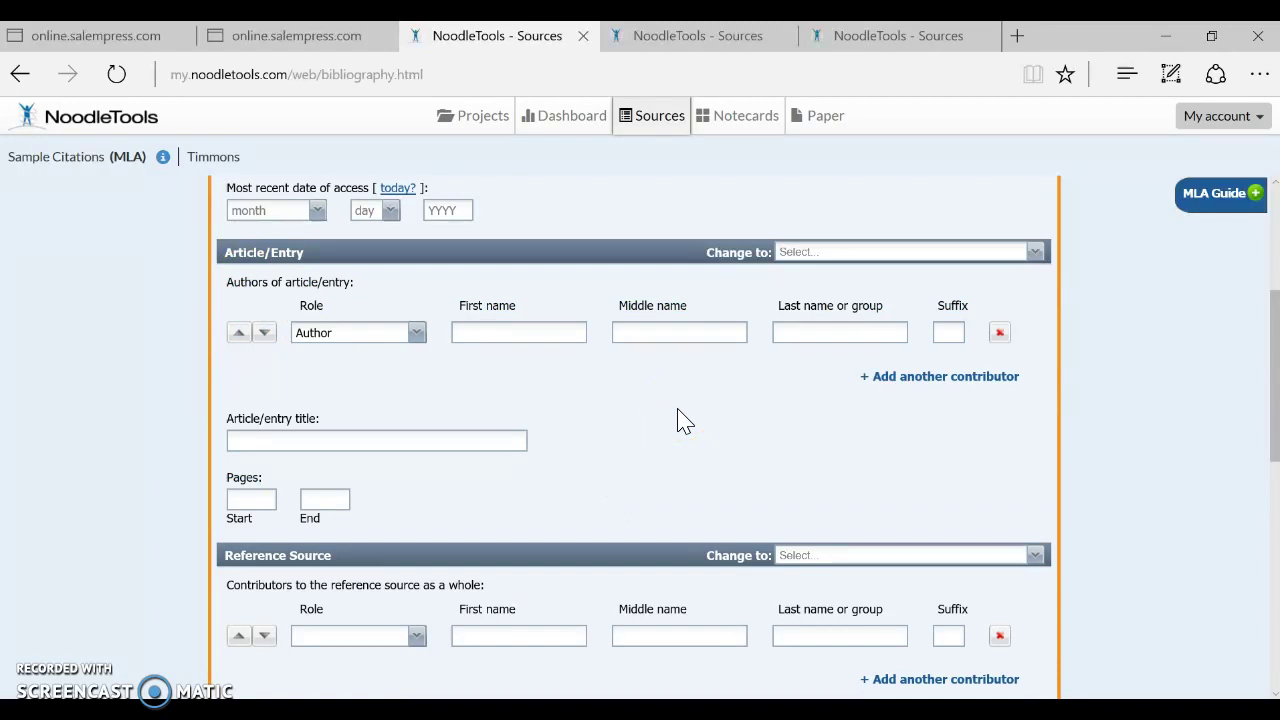
{"action": "left_click", "coordinate": [450, 439]}
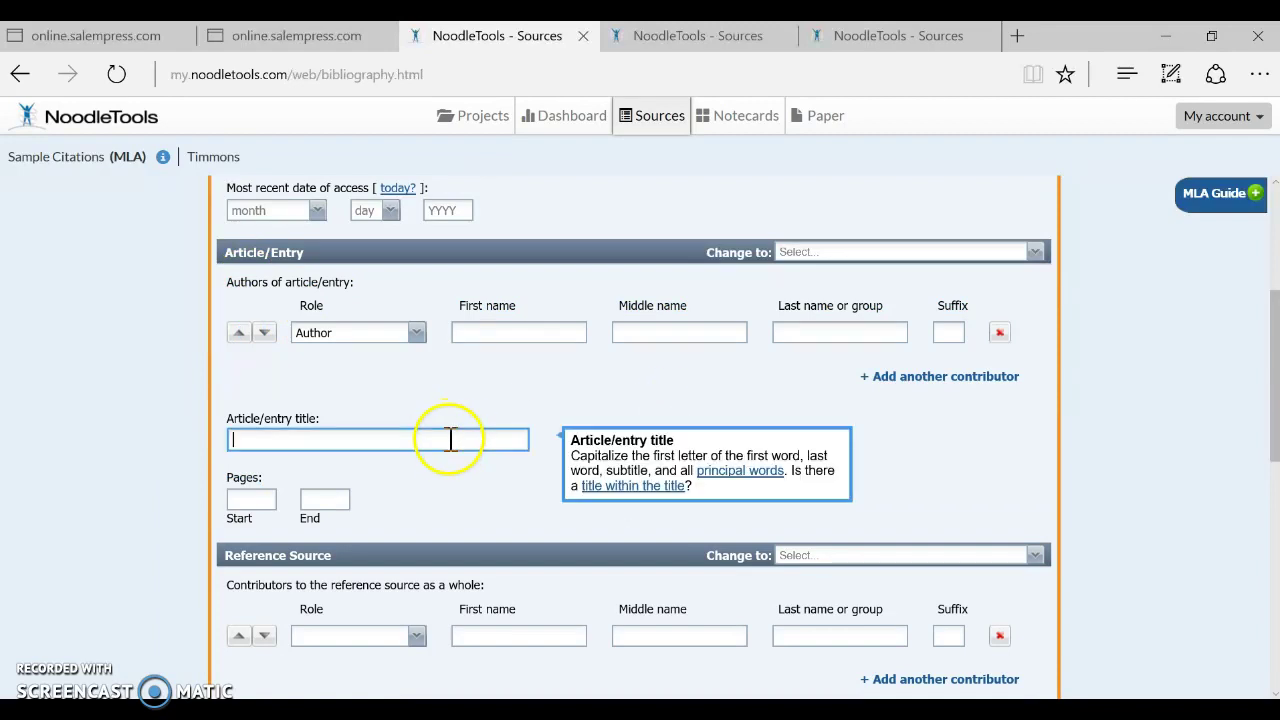
{"action": "left_click", "coordinate": [565, 333]}
{"action": "scroll", "coordinate": [684, 455], "scroll_direction": "down", "scroll_amount": 2}
{"action": "scroll", "coordinate": [680, 452], "scroll_direction": "down", "scroll_amount": 1}
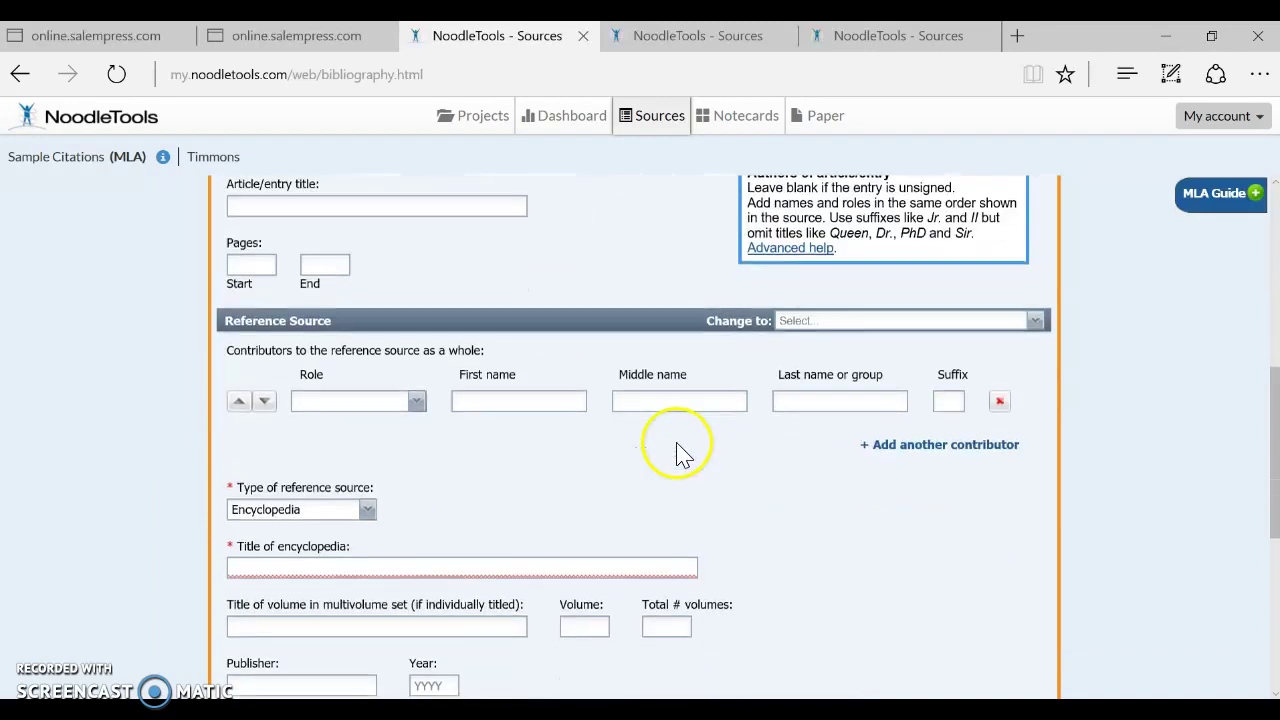
{"action": "scroll", "coordinate": [425, 450], "scroll_direction": "down", "scroll_amount": 1}
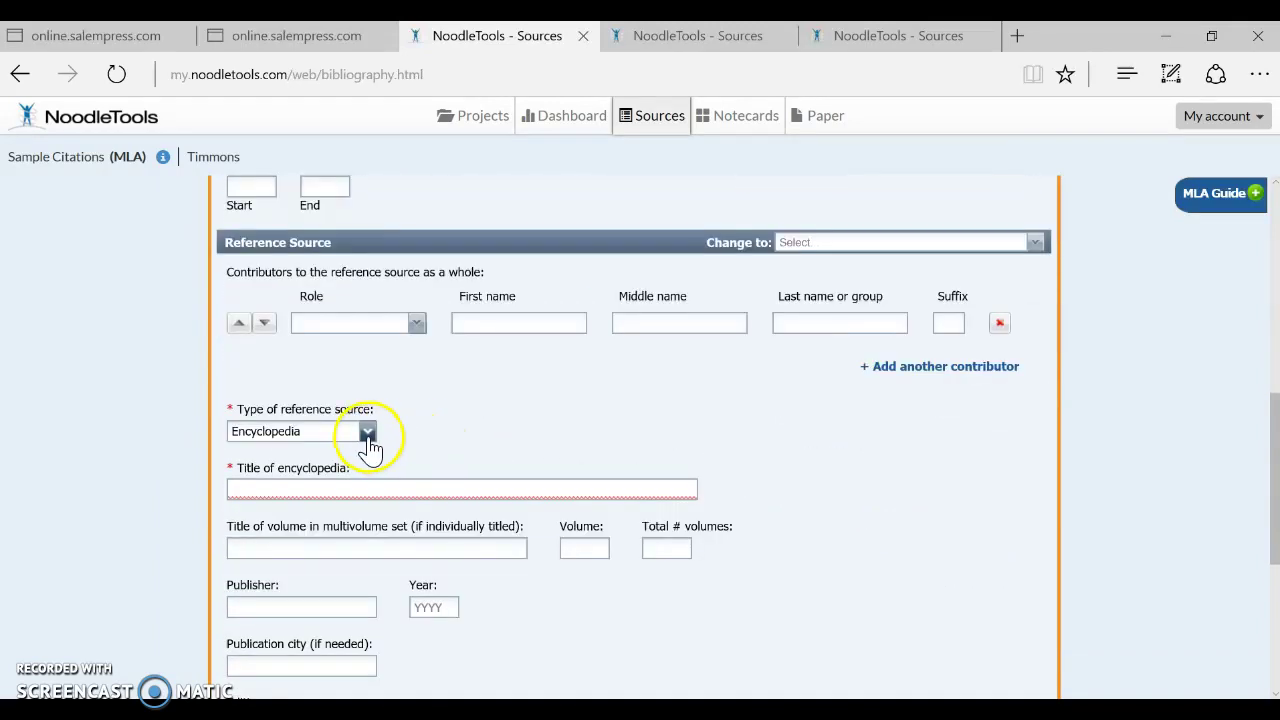
Set the type of reference source to Encyclopedia
{"action": "left_click", "coordinate": [369, 430]}
{"action": "left_click", "coordinate": [331, 500]}
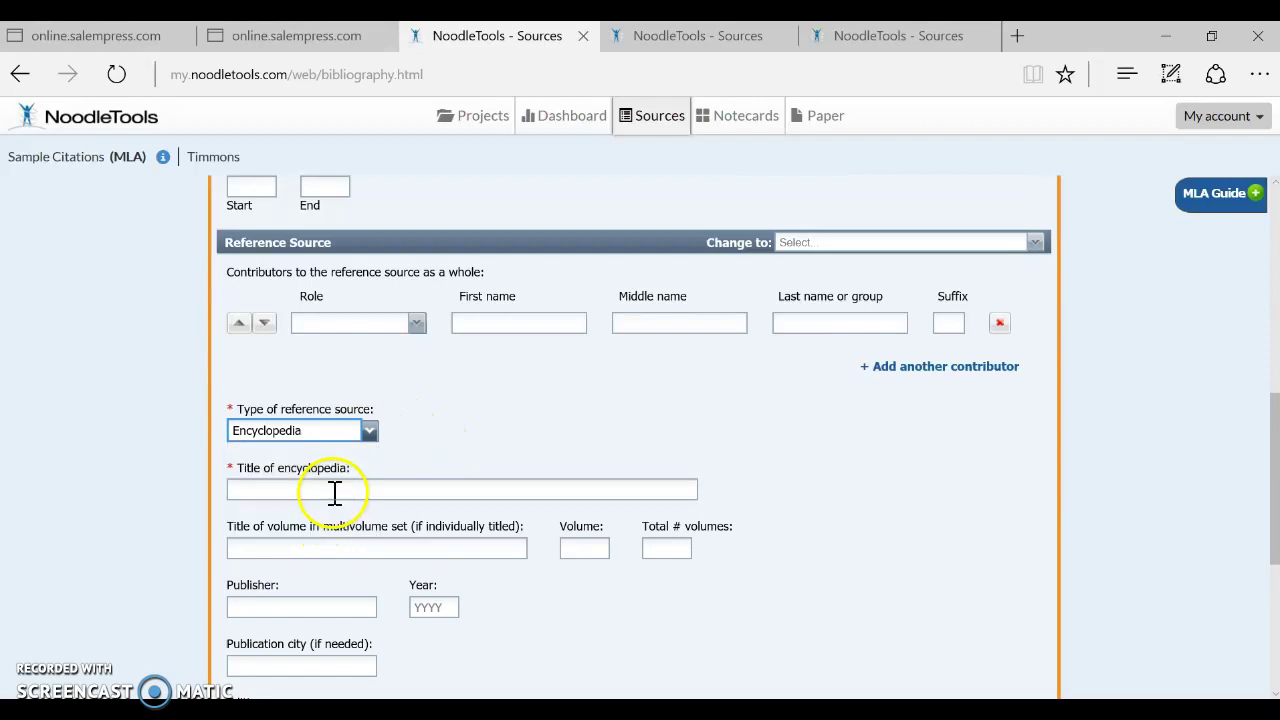
{"action": "scroll", "coordinate": [846, 443], "scroll_direction": "down", "scroll_amount": 1}
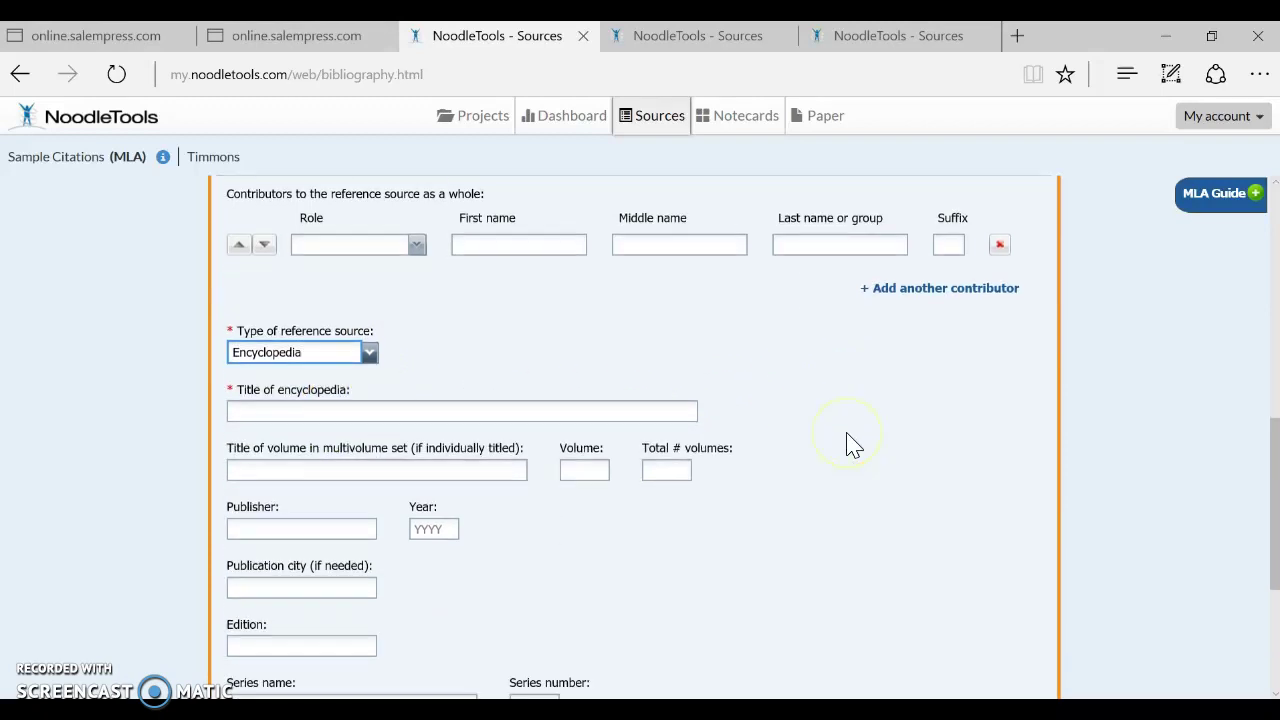
{"action": "scroll", "coordinate": [852, 445], "scroll_direction": "up", "scroll_amount": 1}
{"action": "scroll", "coordinate": [846, 443], "scroll_direction": "up", "scroll_amount": 1}
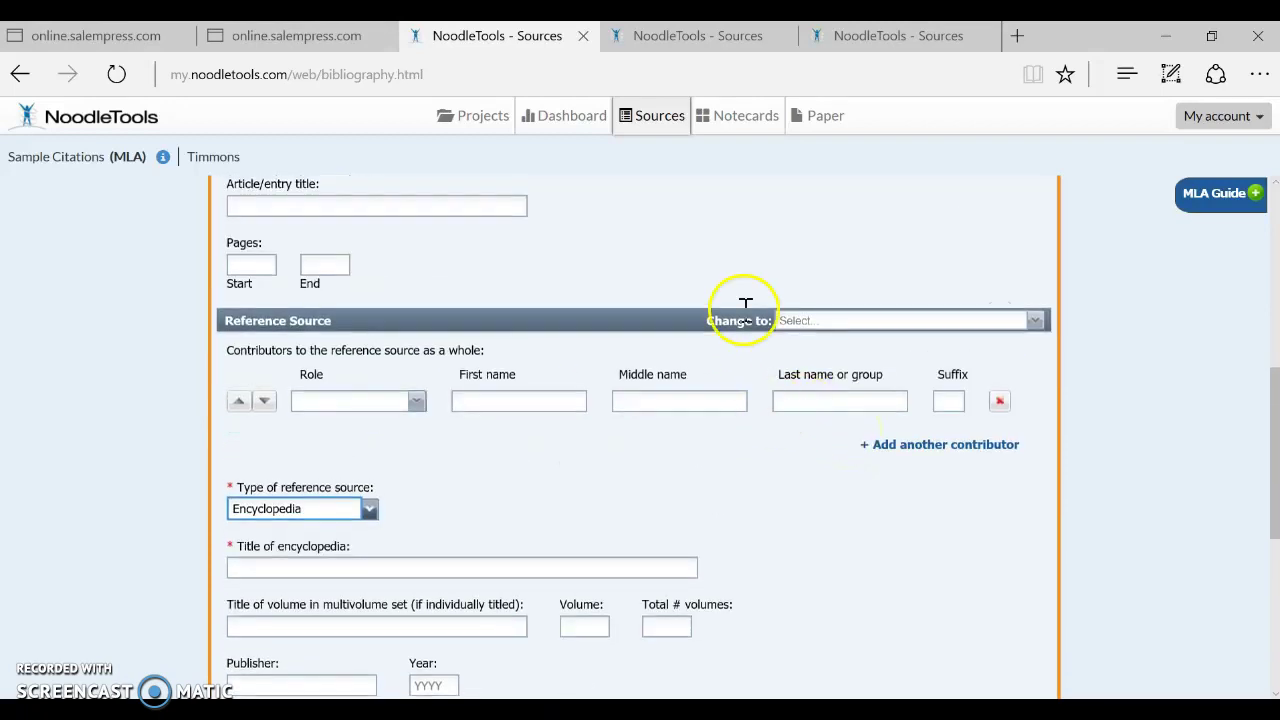
In another tab, create a new citation for a Book found in a database and continue to its form
{"action": "left_click", "coordinate": [700, 45]}
{"action": "scroll", "coordinate": [886, 406], "scroll_direction": "up", "scroll_amount": 2}
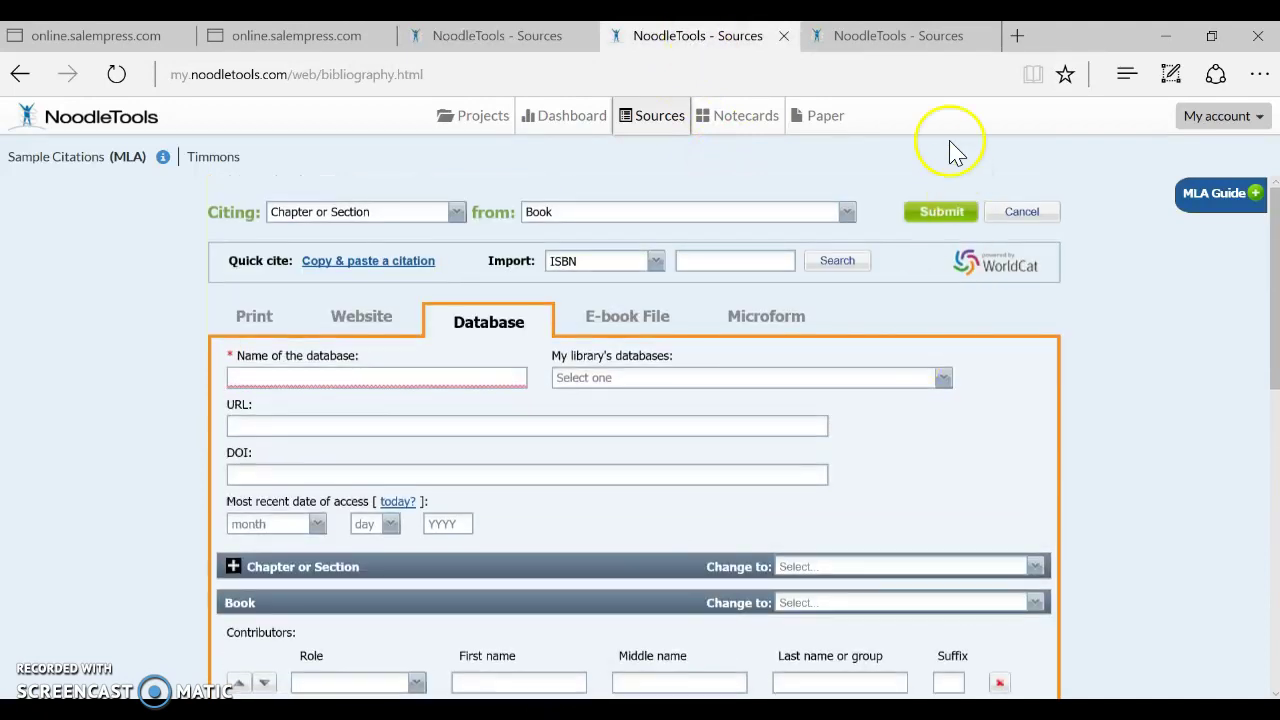
{"action": "left_click", "coordinate": [915, 38]}
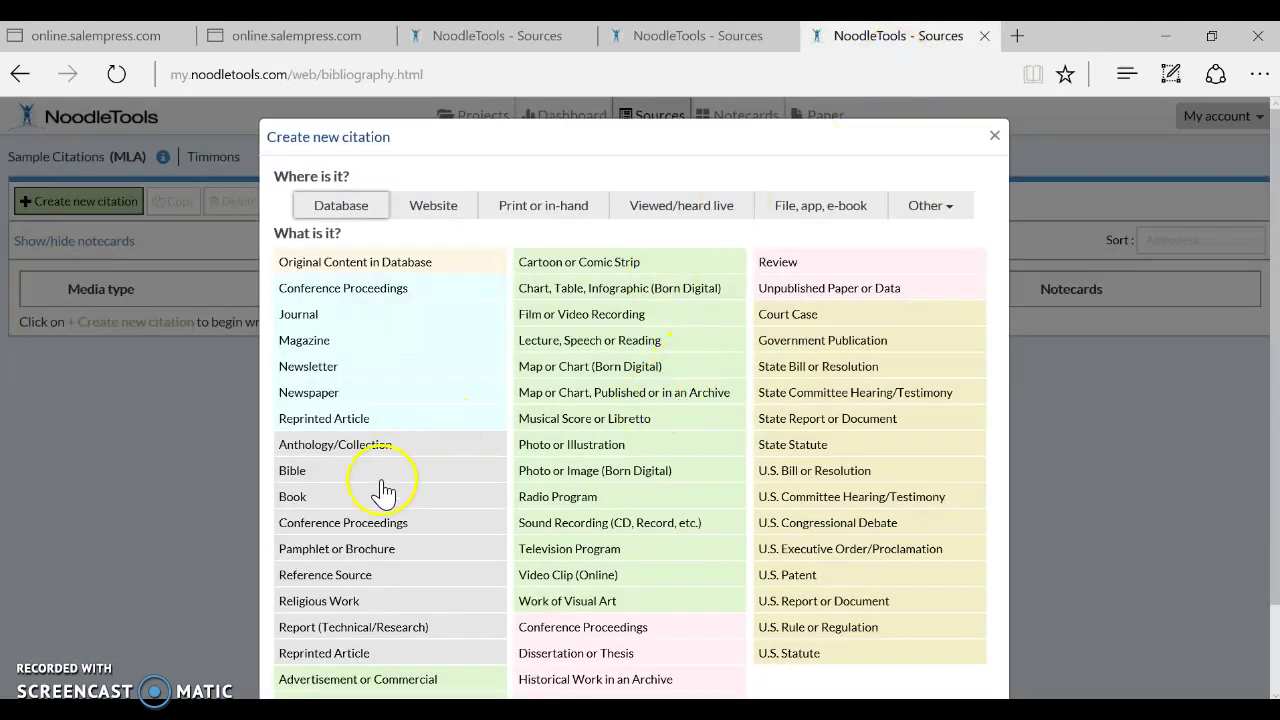
{"action": "left_click", "coordinate": [294, 497]}
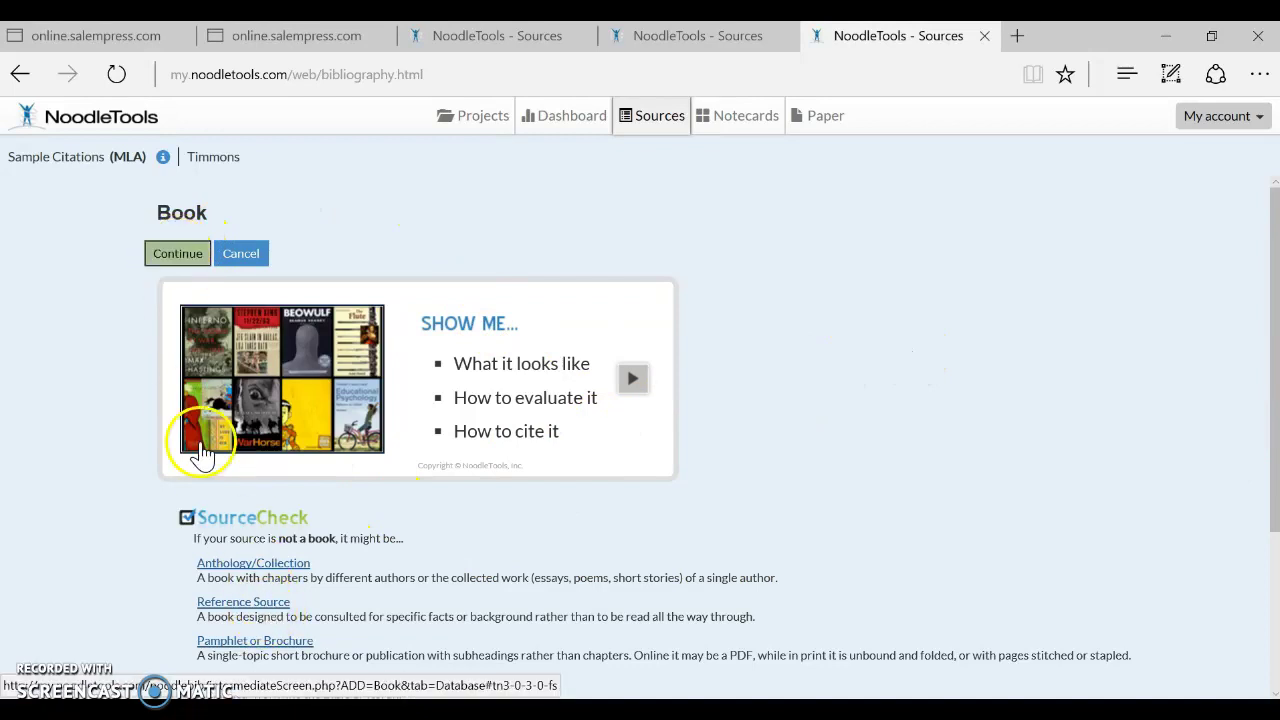
{"action": "left_click", "coordinate": [186, 262]}
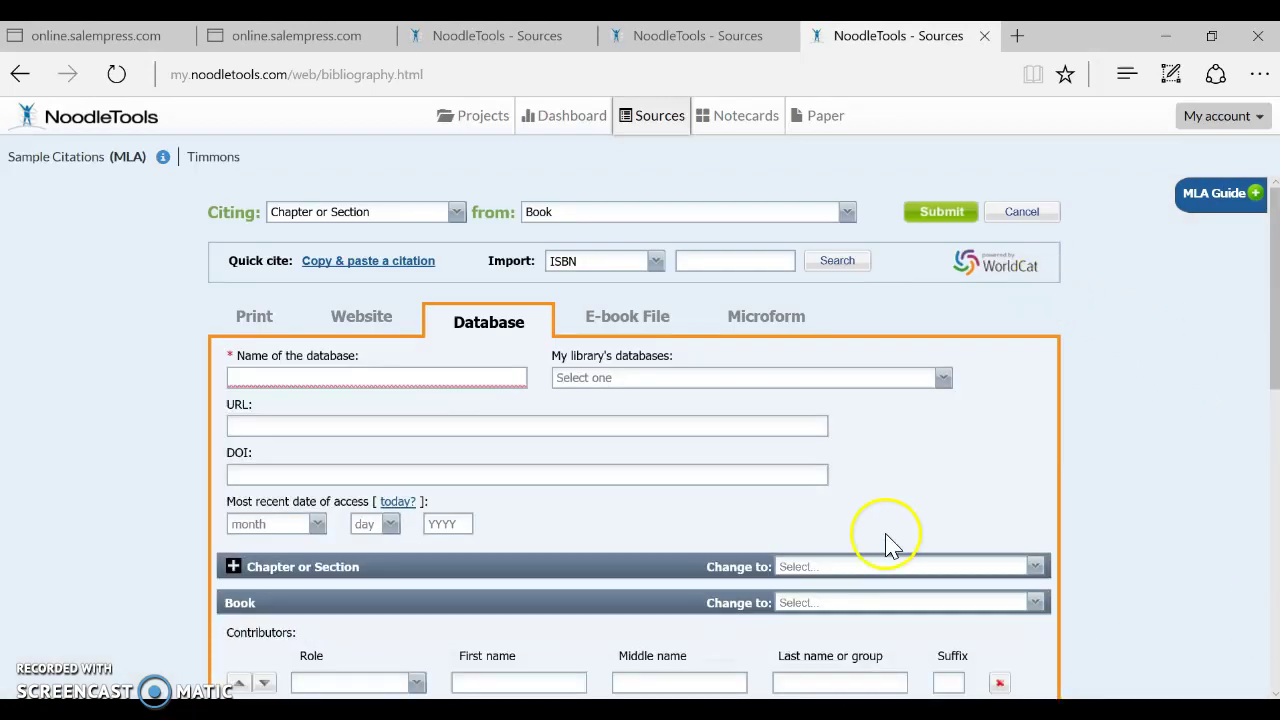
{"action": "scroll", "coordinate": [870, 540], "scroll_direction": "down", "scroll_amount": 3}
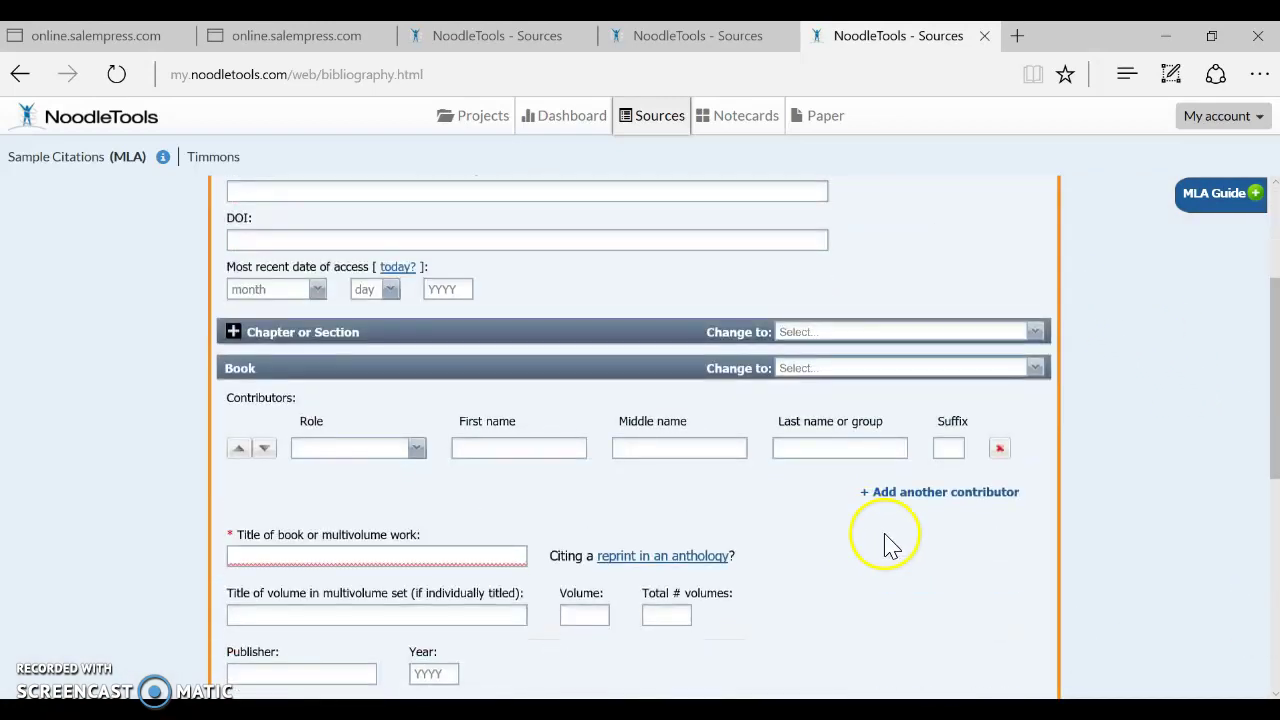
Expand Chapter or Section, review its Section title field and contributor roles, then return to the second form
{"action": "left_click", "coordinate": [234, 334]}
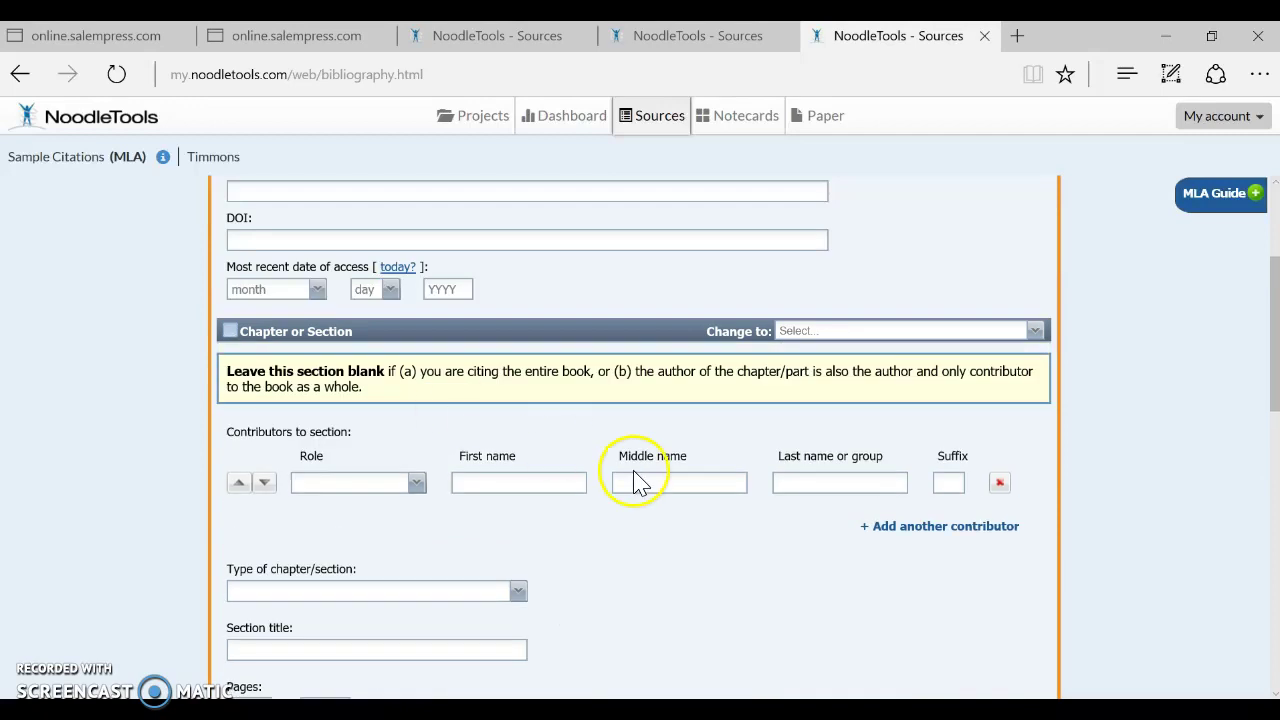
{"action": "scroll", "coordinate": [628, 470], "scroll_direction": "down", "scroll_amount": 1}
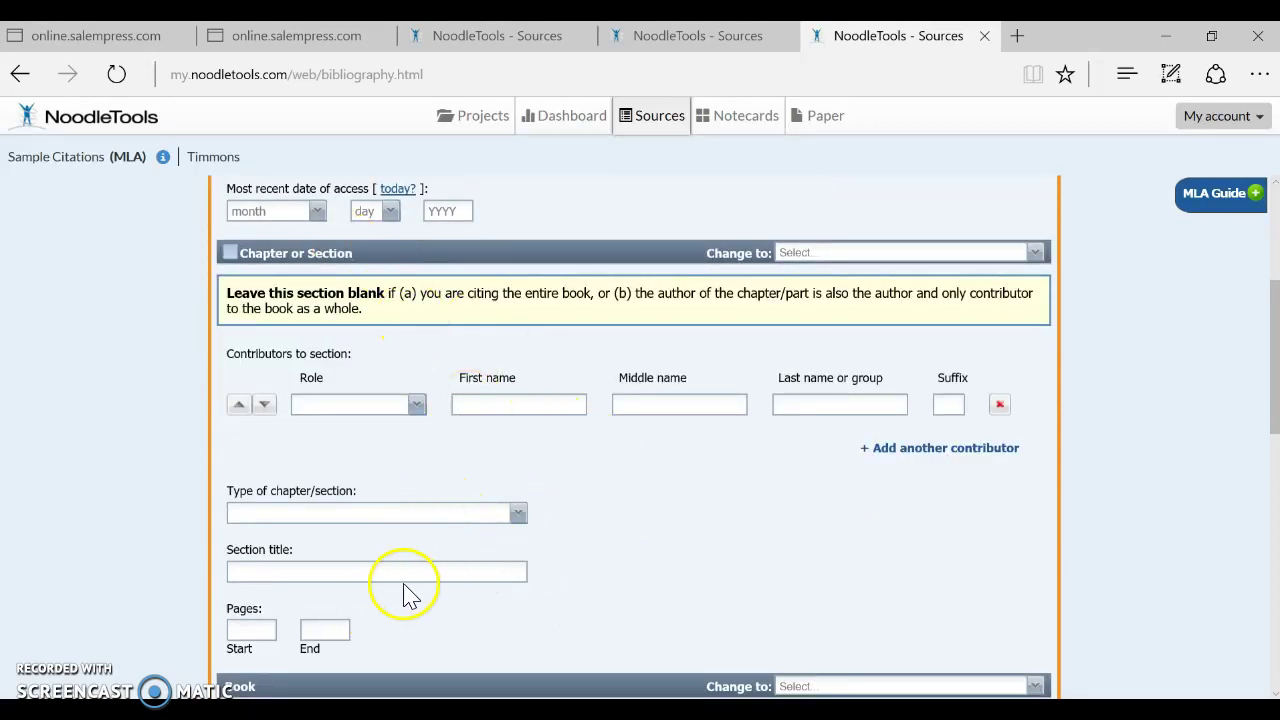
{"action": "left_click", "coordinate": [343, 571]}
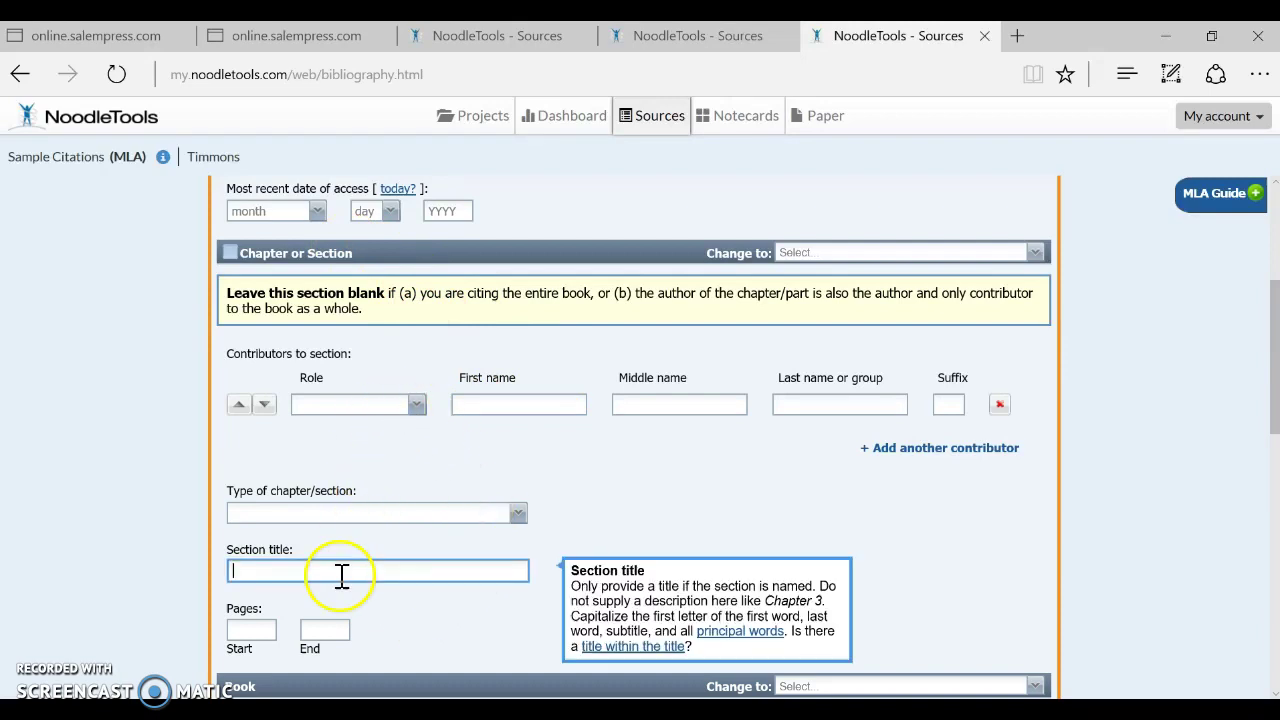
{"action": "left_click", "coordinate": [355, 410]}
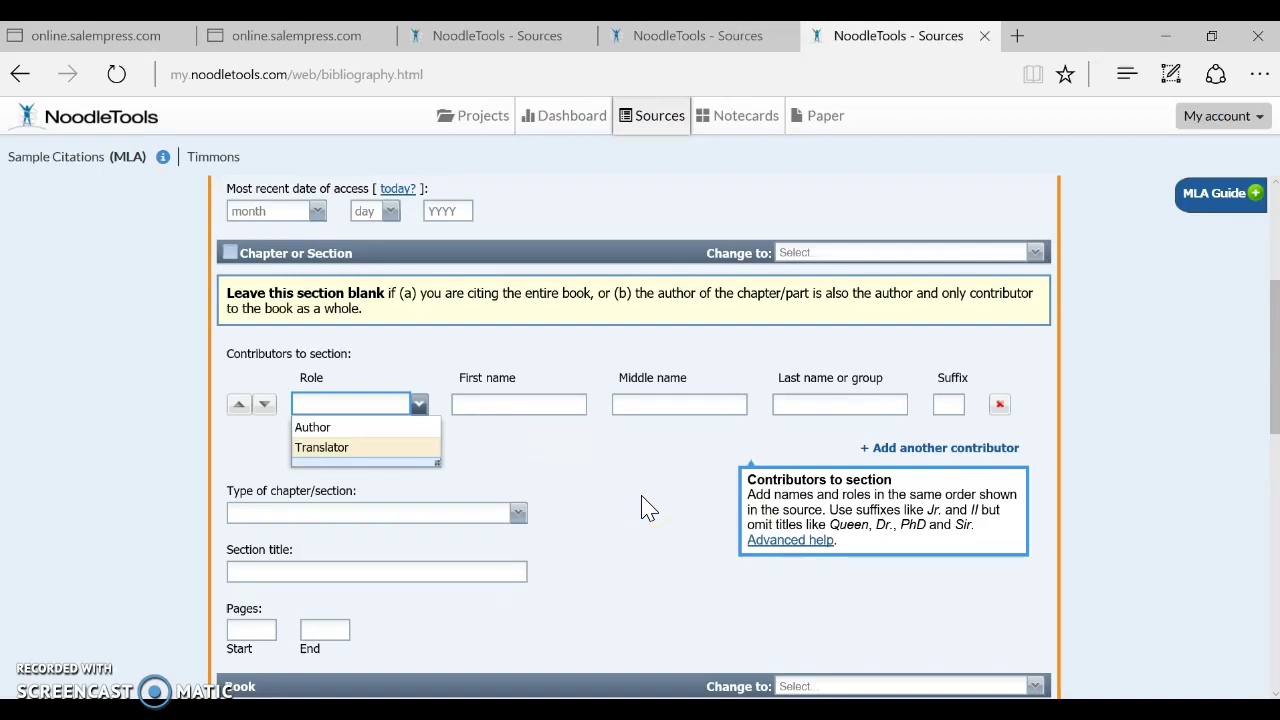
{"action": "scroll", "coordinate": [645, 508], "scroll_direction": "up", "scroll_amount": 3}
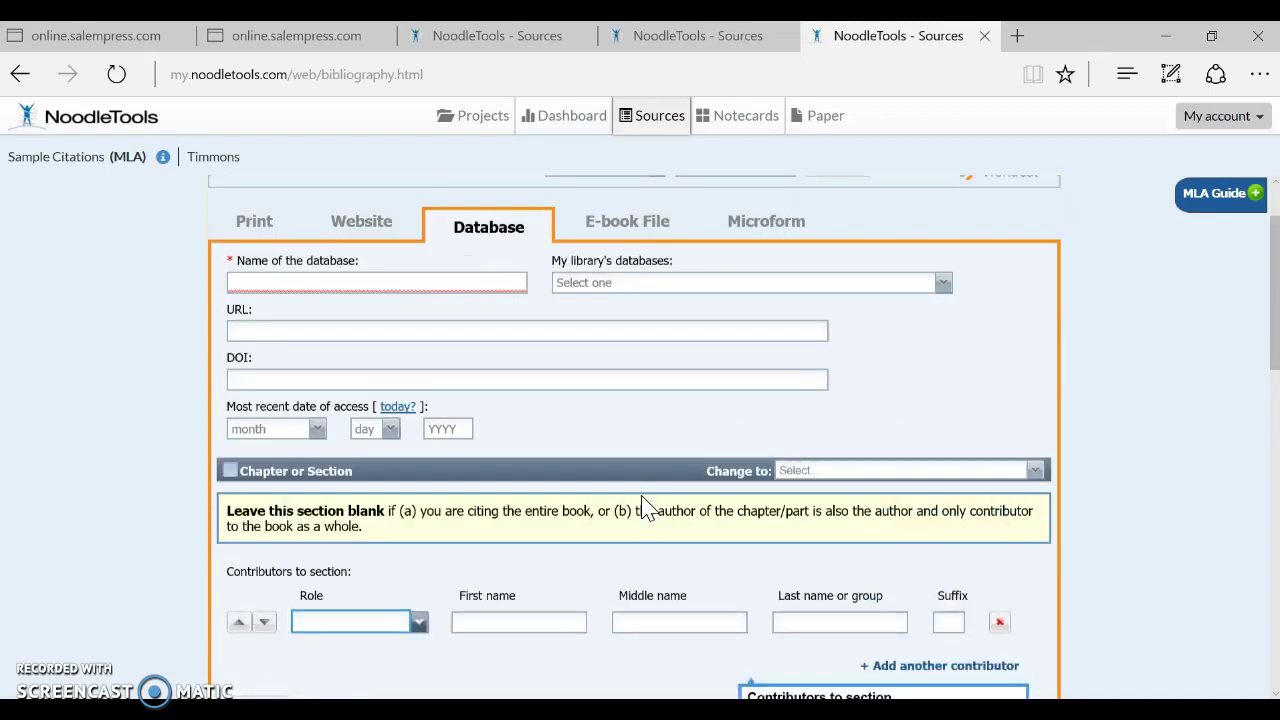
{"action": "left_click", "coordinate": [720, 50]}
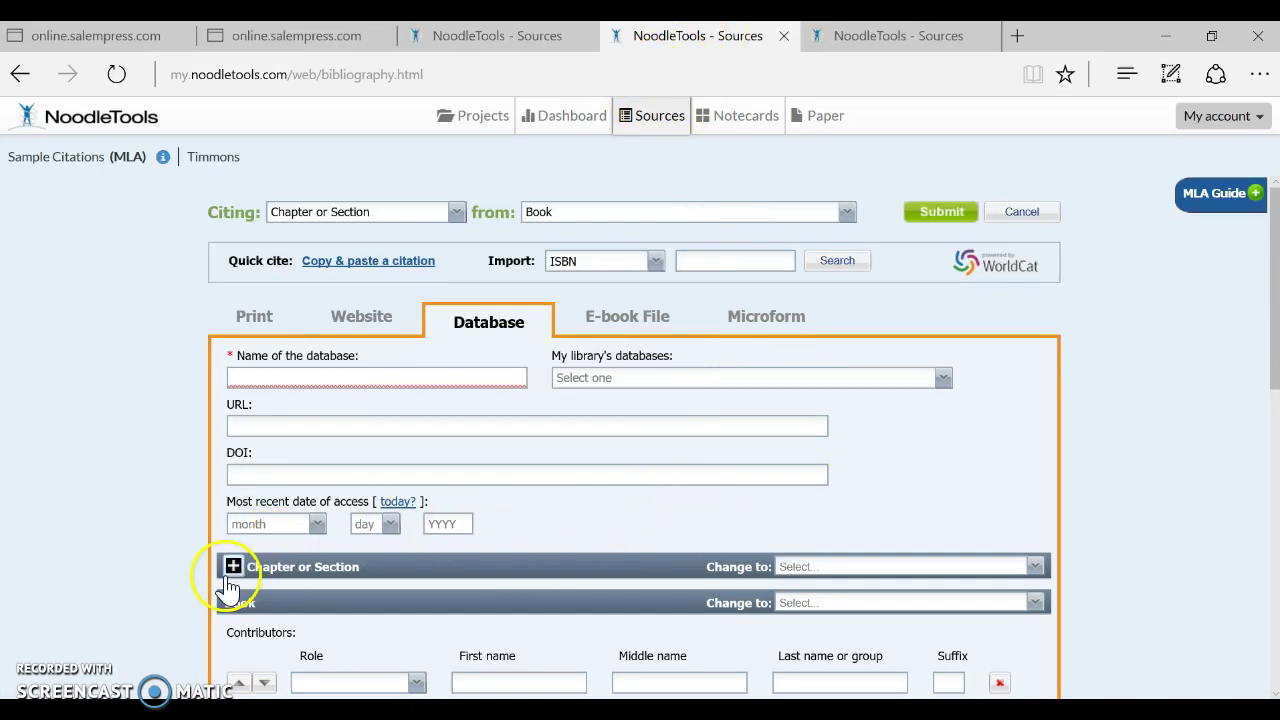
Back in the encyclopedia citation, type 'sale' as the database name and pick Salem Online from the suggestions
{"action": "left_click", "coordinate": [500, 37]}
{"action": "scroll", "coordinate": [690, 475], "scroll_direction": "up", "scroll_amount": 5}
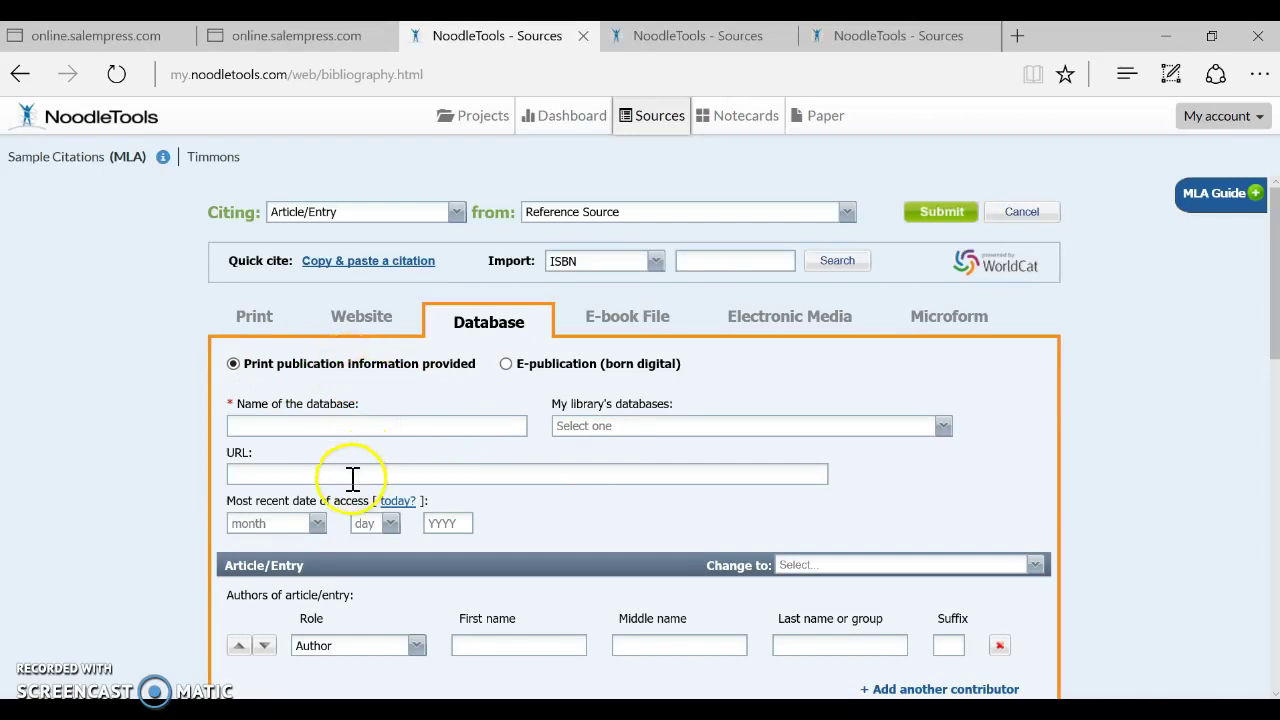
{"action": "left_click", "coordinate": [393, 428]}
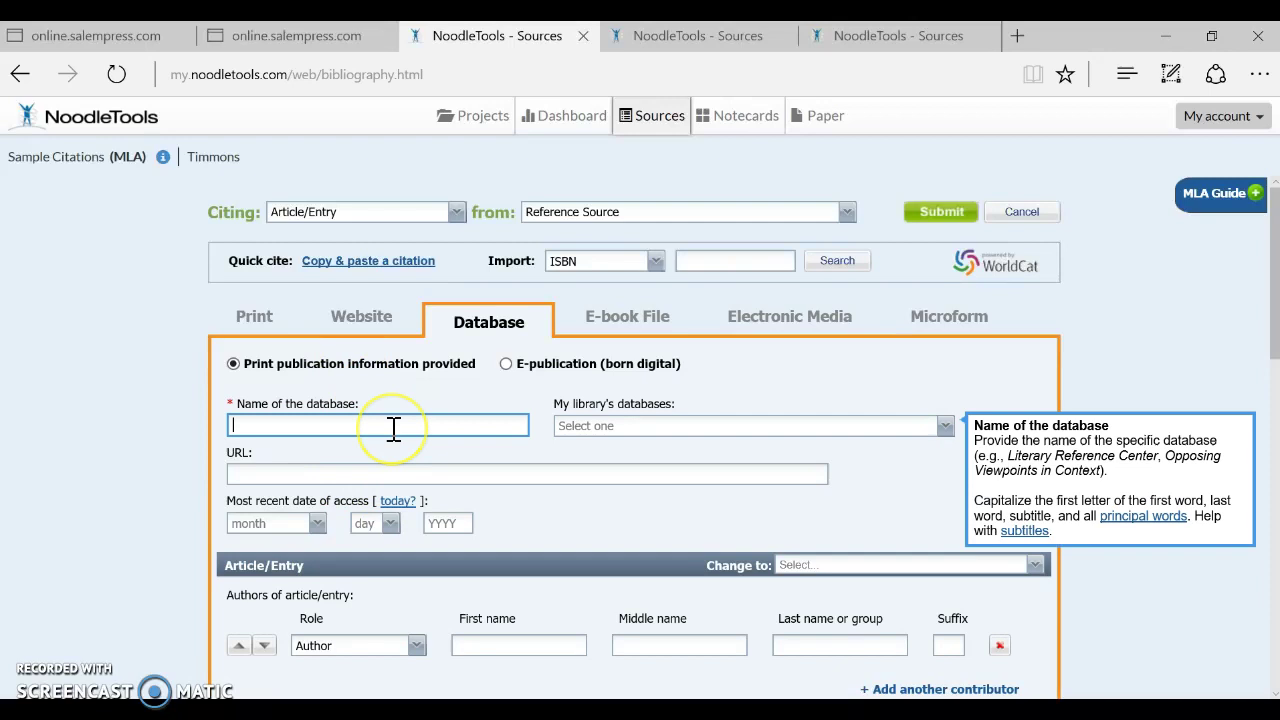
{"action": "type", "text": "salem"}
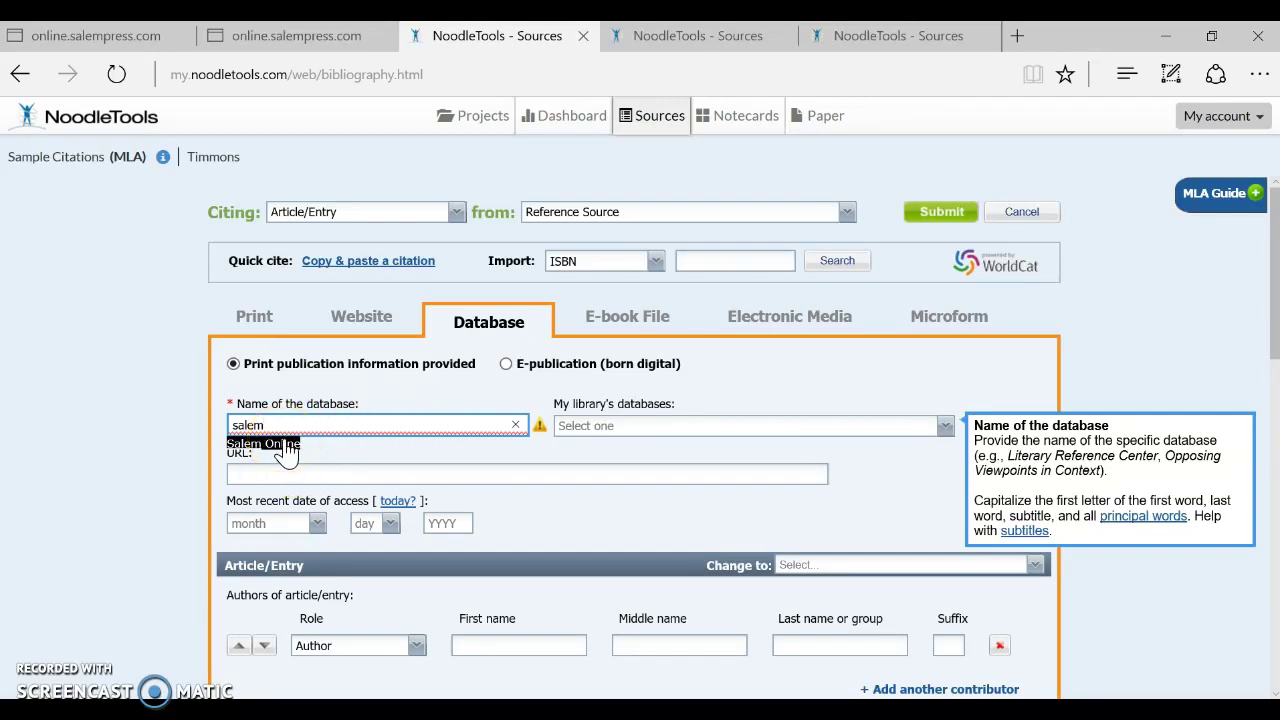
{"action": "left_click", "coordinate": [286, 445]}
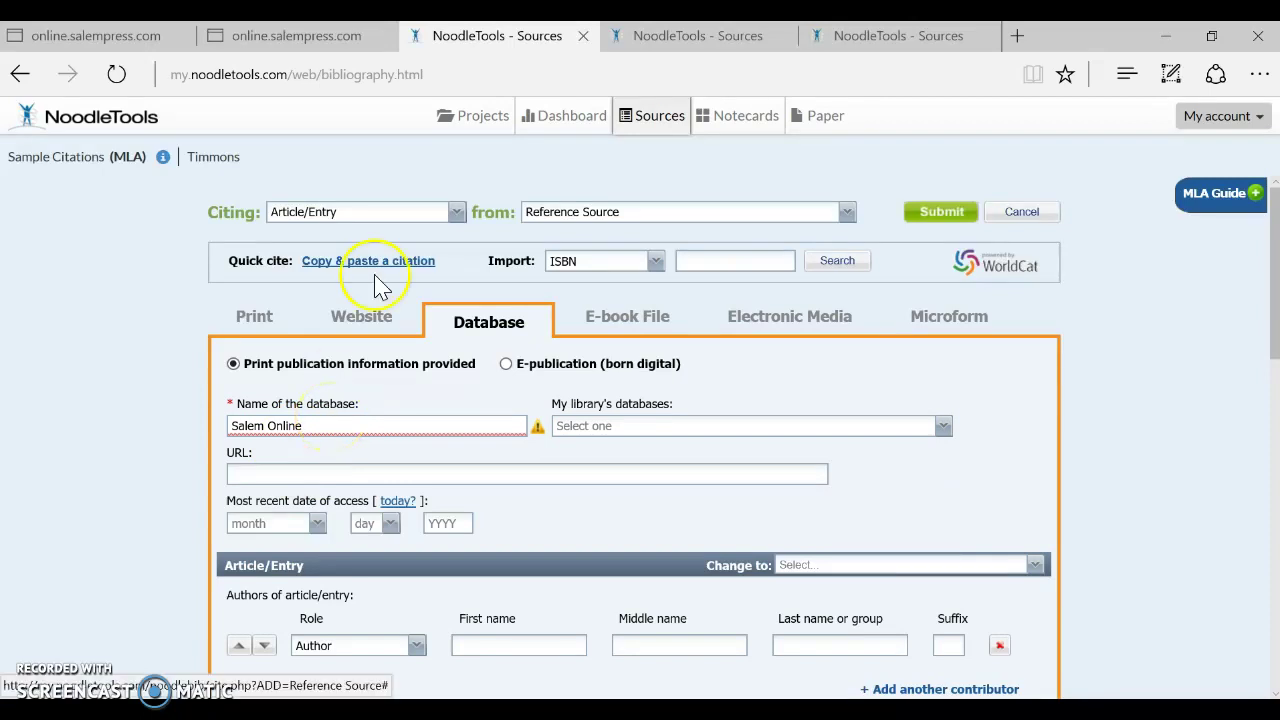
On the Salem Press article page, select the web address up to the article ID
{"action": "left_click", "coordinate": [330, 40]}
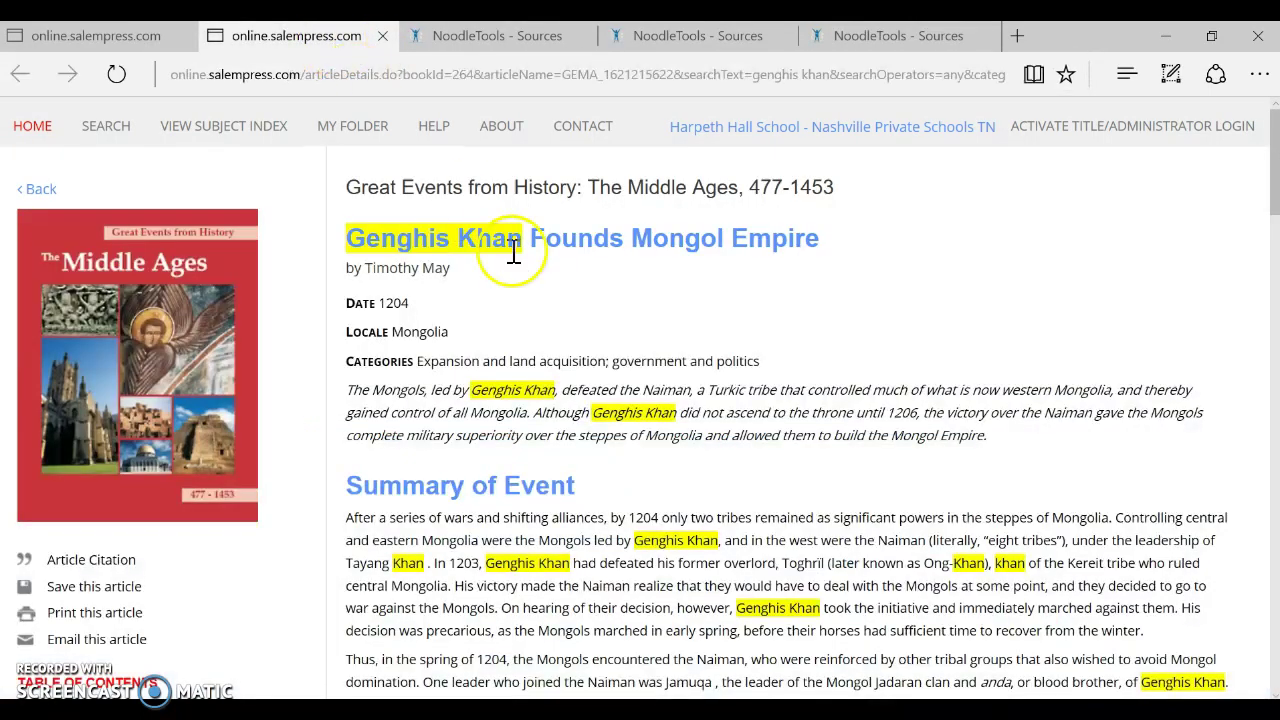
{"action": "left_click", "coordinate": [842, 75]}
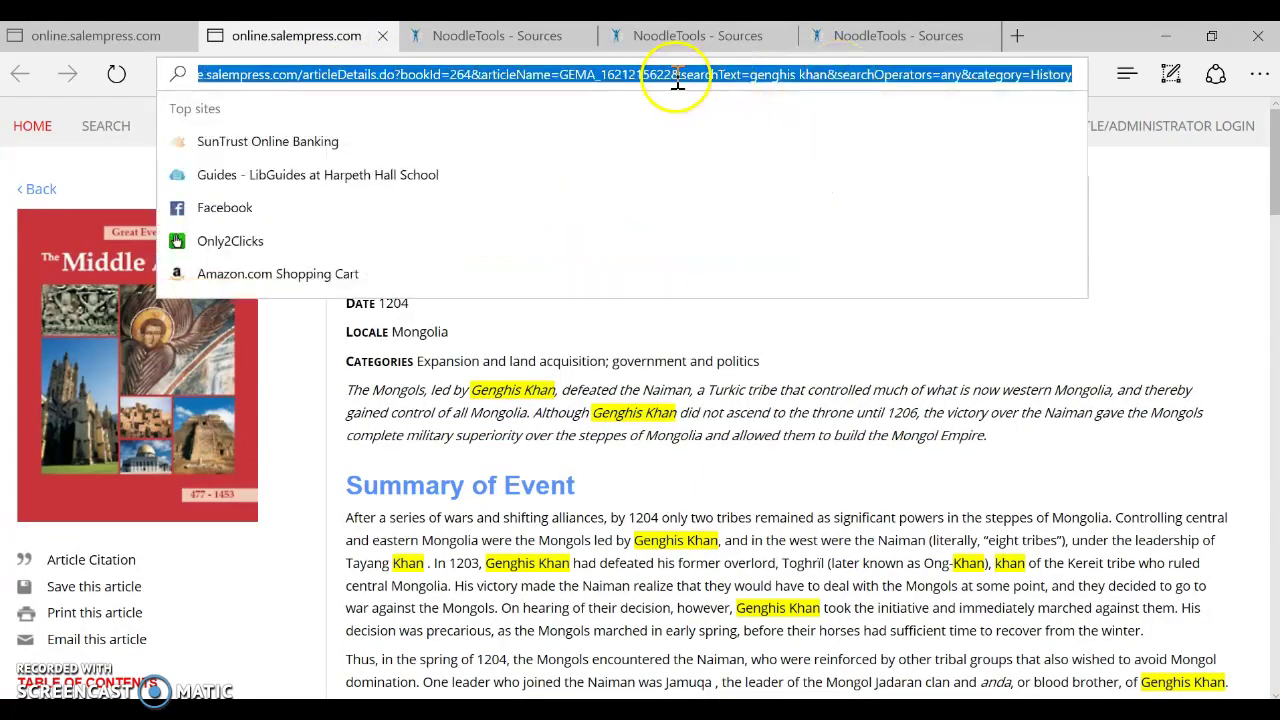
{"action": "left_click", "coordinate": [759, 76]}
{"action": "left_click_drag", "start_coordinate": [751, 74], "coordinate": [830, 95]}
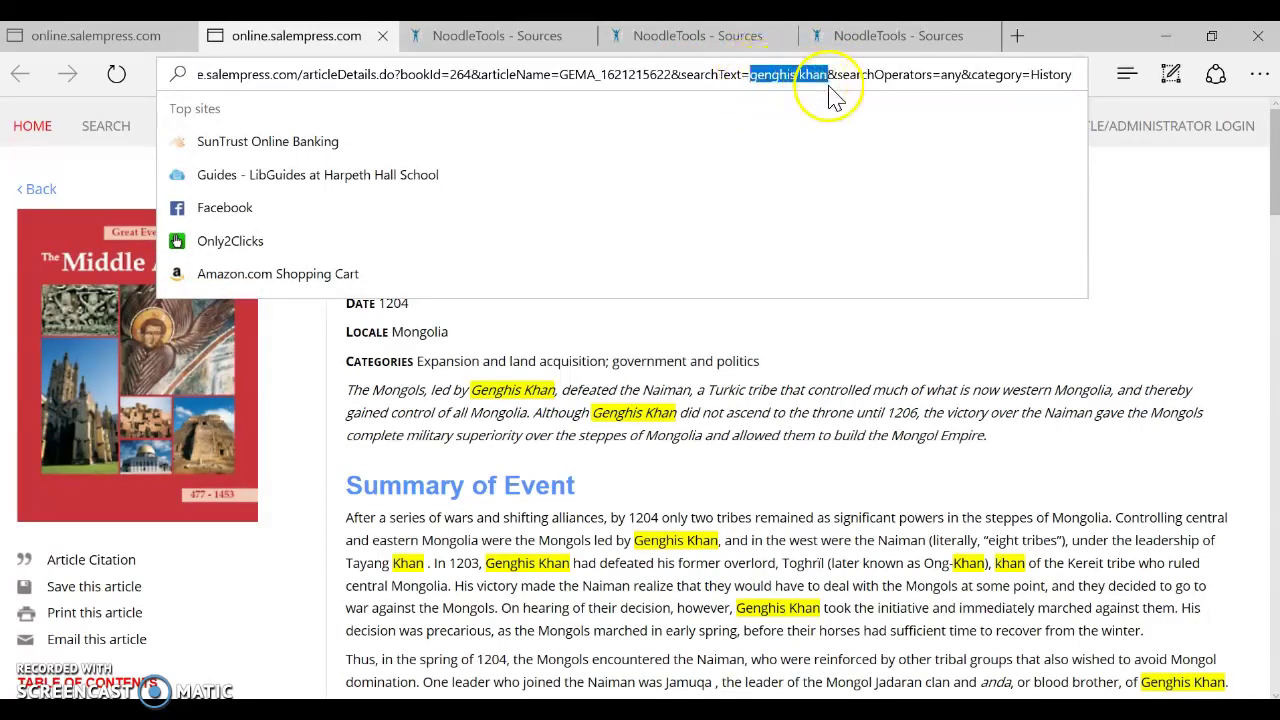
{"action": "left_click", "coordinate": [1023, 76]}
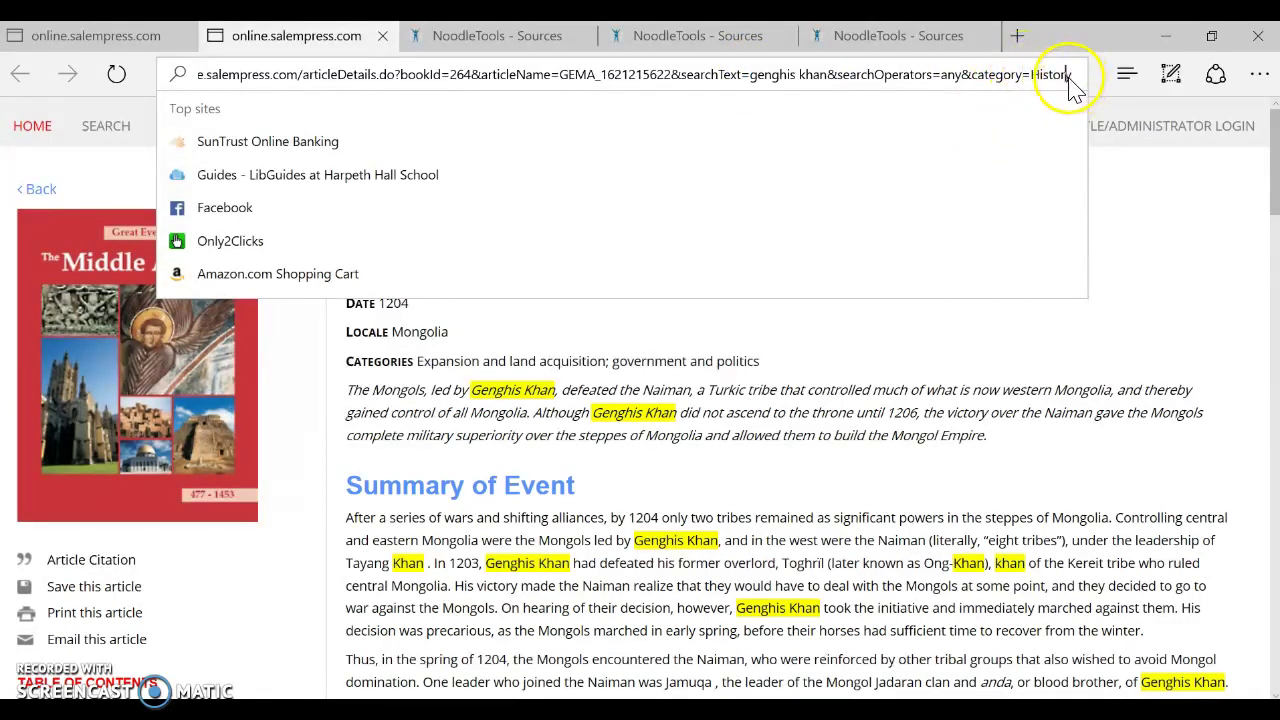
{"action": "left_click_drag", "start_coordinate": [1069, 85], "coordinate": [1030, 95]}
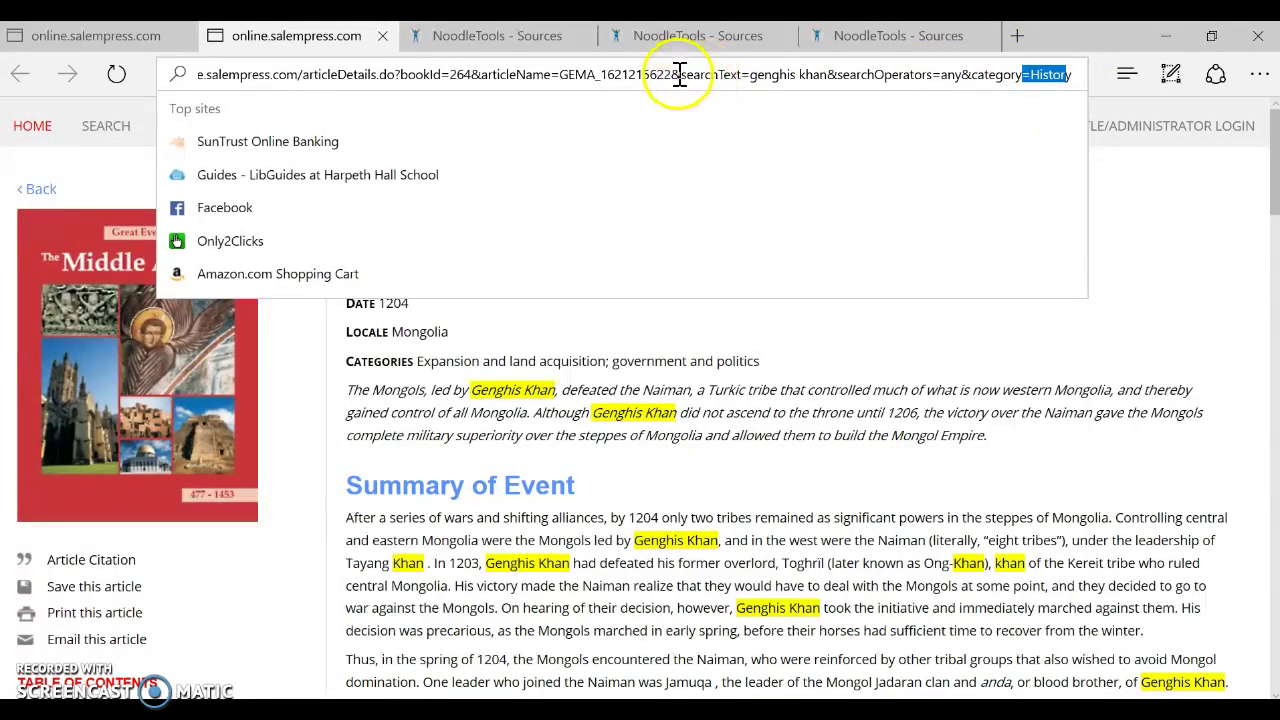
{"action": "left_click", "coordinate": [669, 76]}
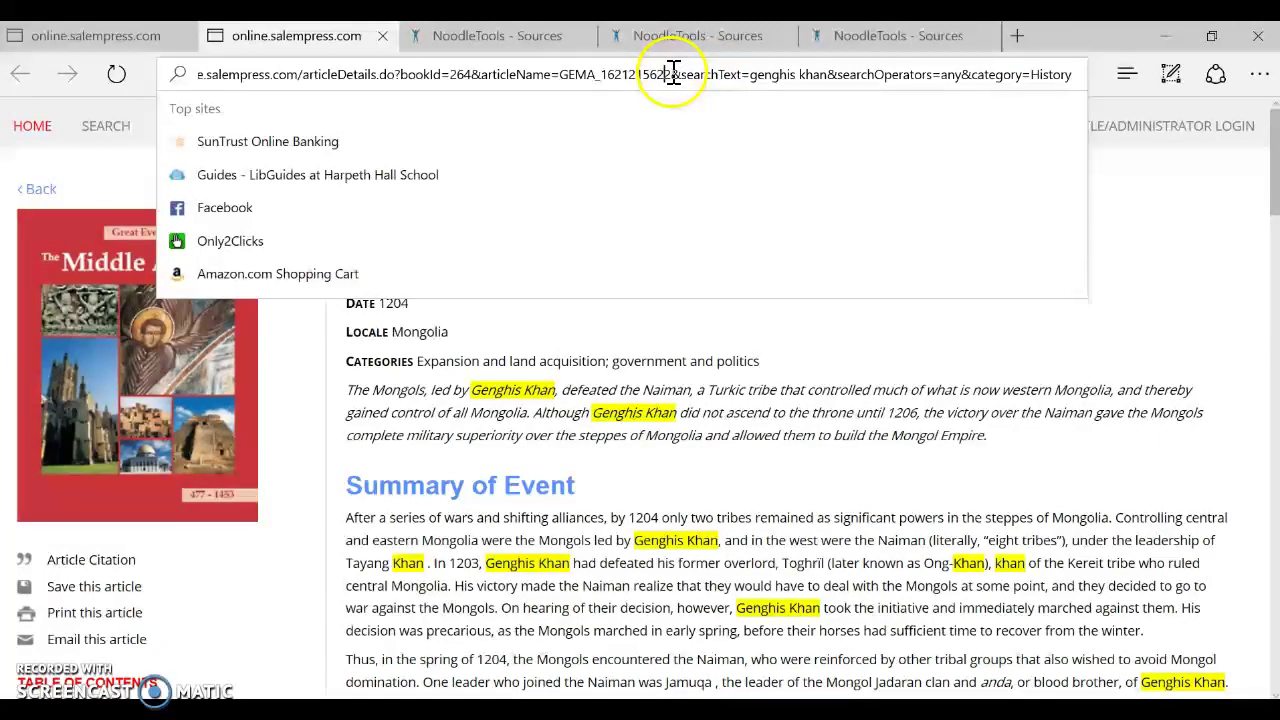
{"action": "left_click_drag", "start_coordinate": [674, 75], "coordinate": [29, 163]}
{"action": "key", "text": "ctrl+c"}
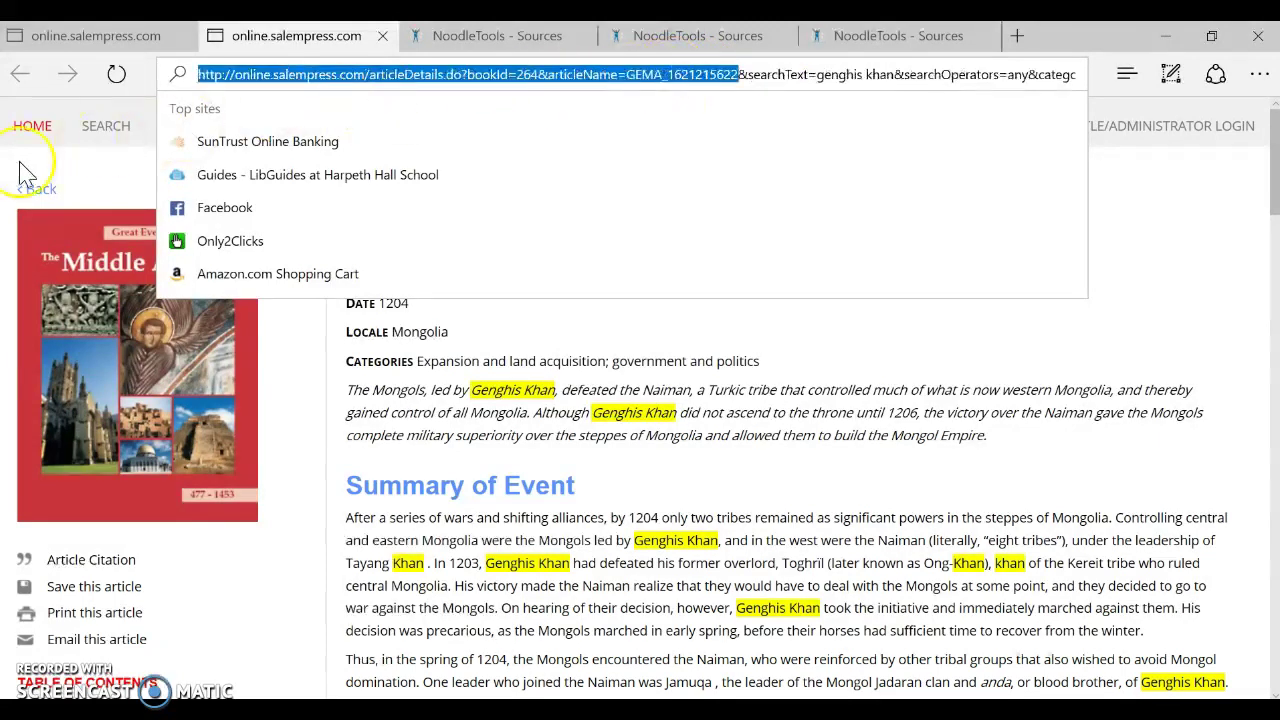
{"action": "right_click", "coordinate": [688, 80]}
{"action": "left_click", "coordinate": [677, 132]}
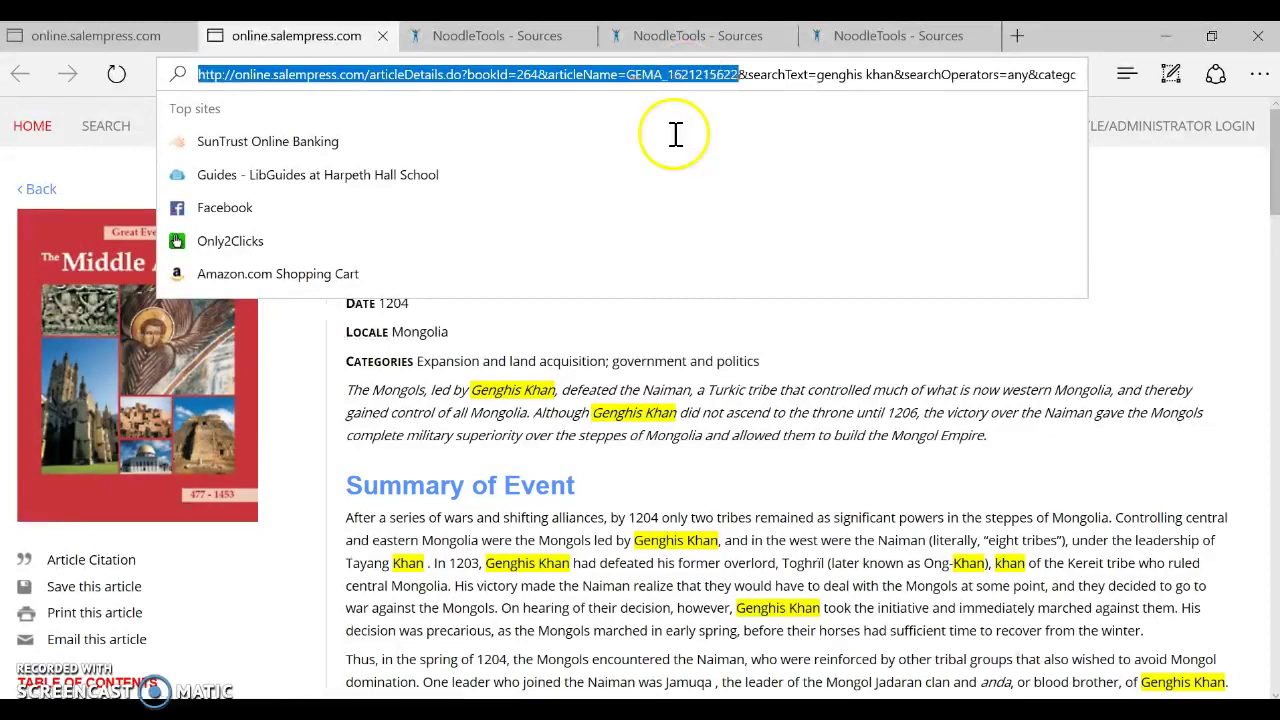
{"action": "left_click", "coordinate": [1022, 36]}
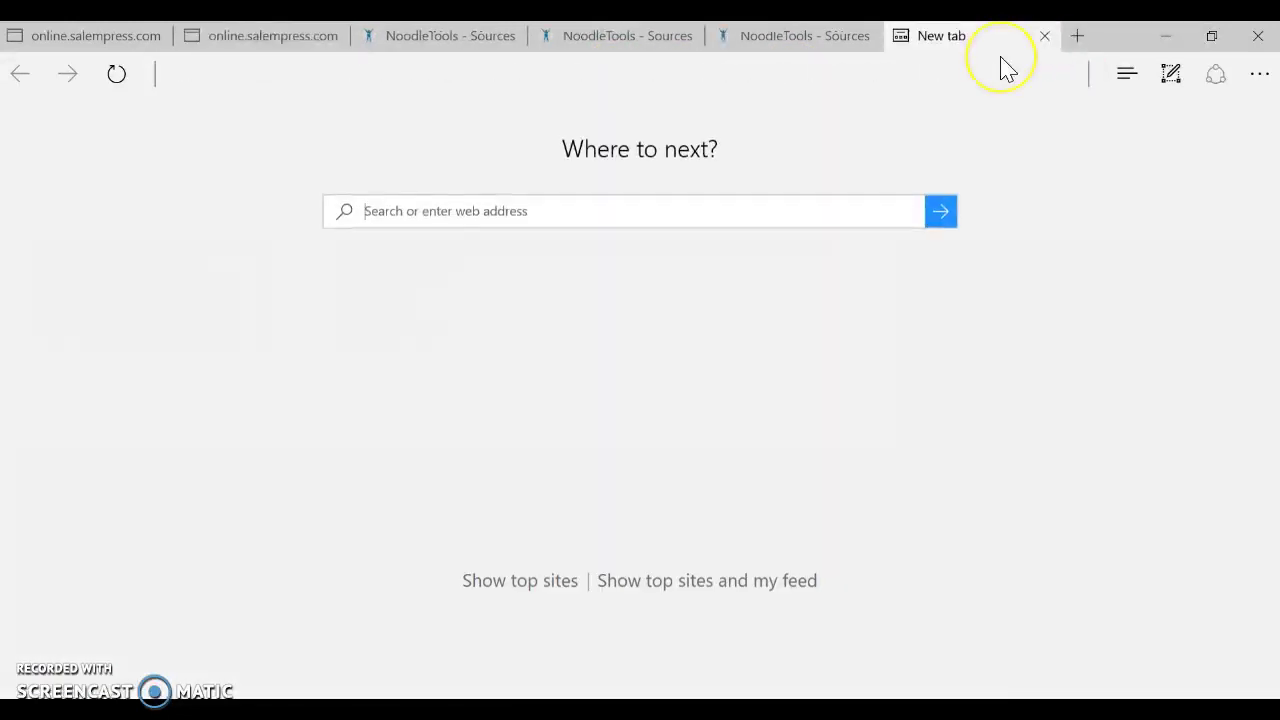
{"action": "key", "text": "ctrl+v"}
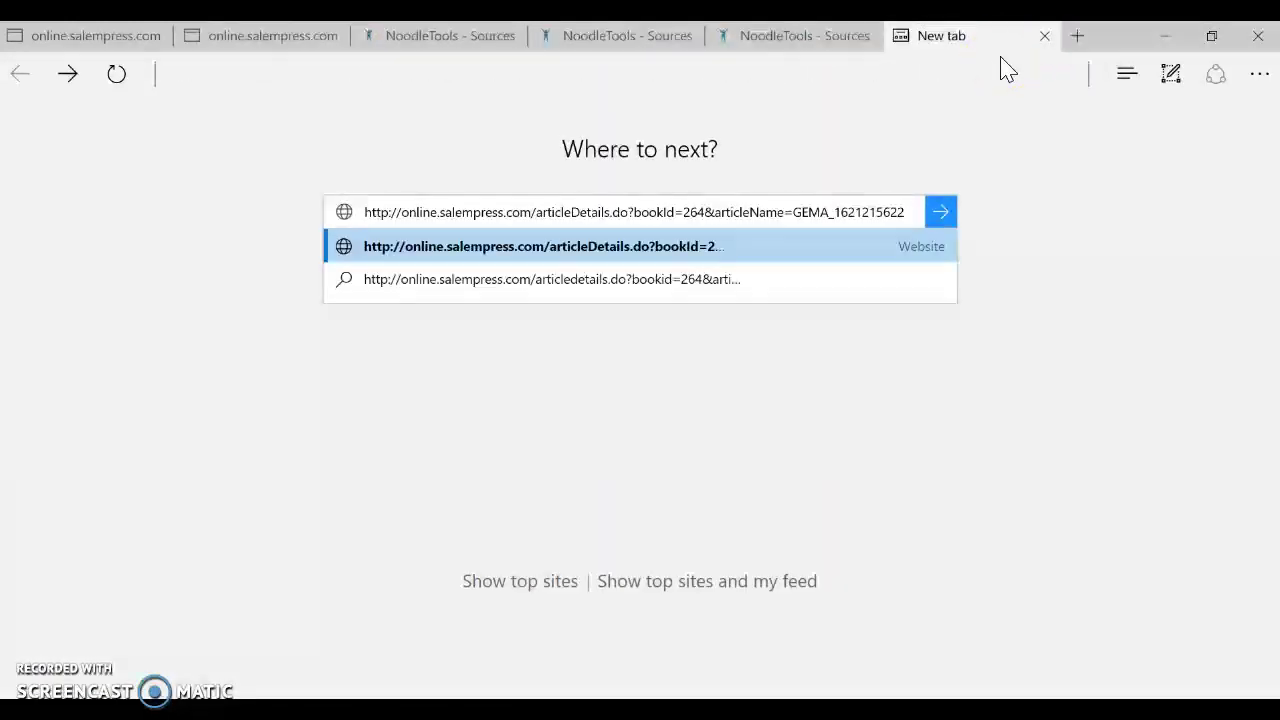
{"action": "key", "text": "Return"}
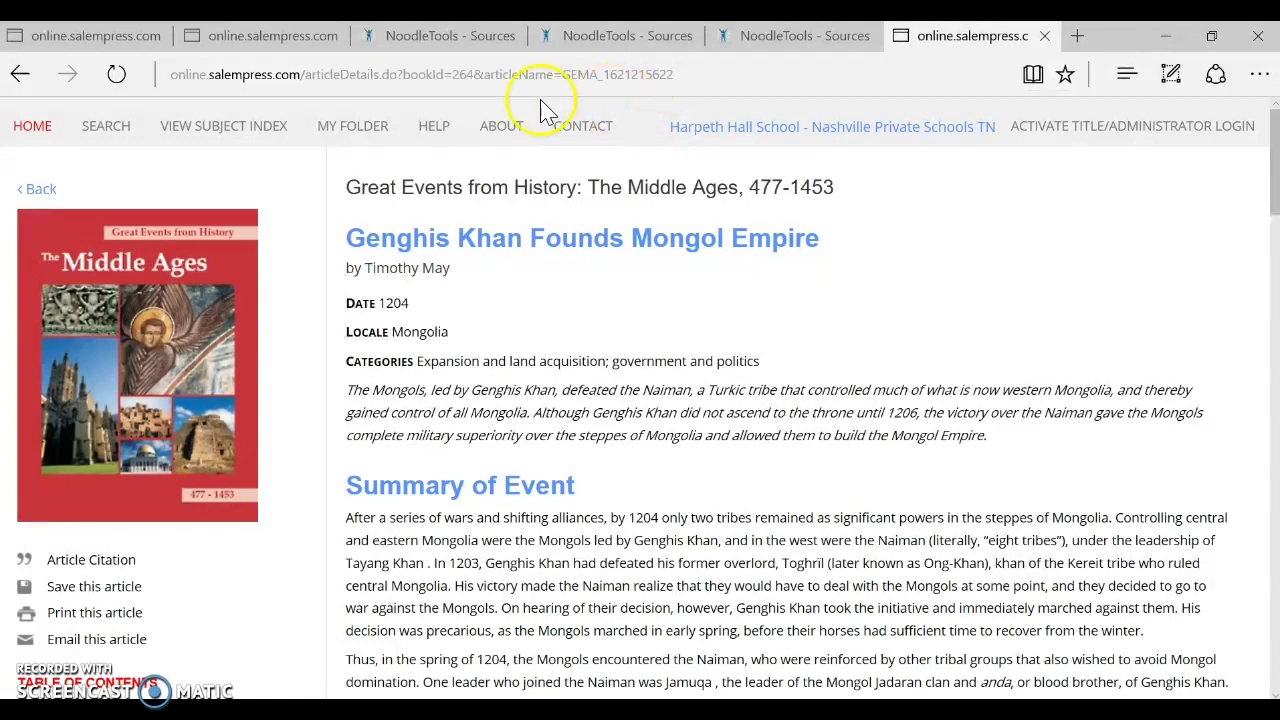
Paste the shortened Salem Press article address into the citation's URL field
{"action": "left_click", "coordinate": [450, 40]}
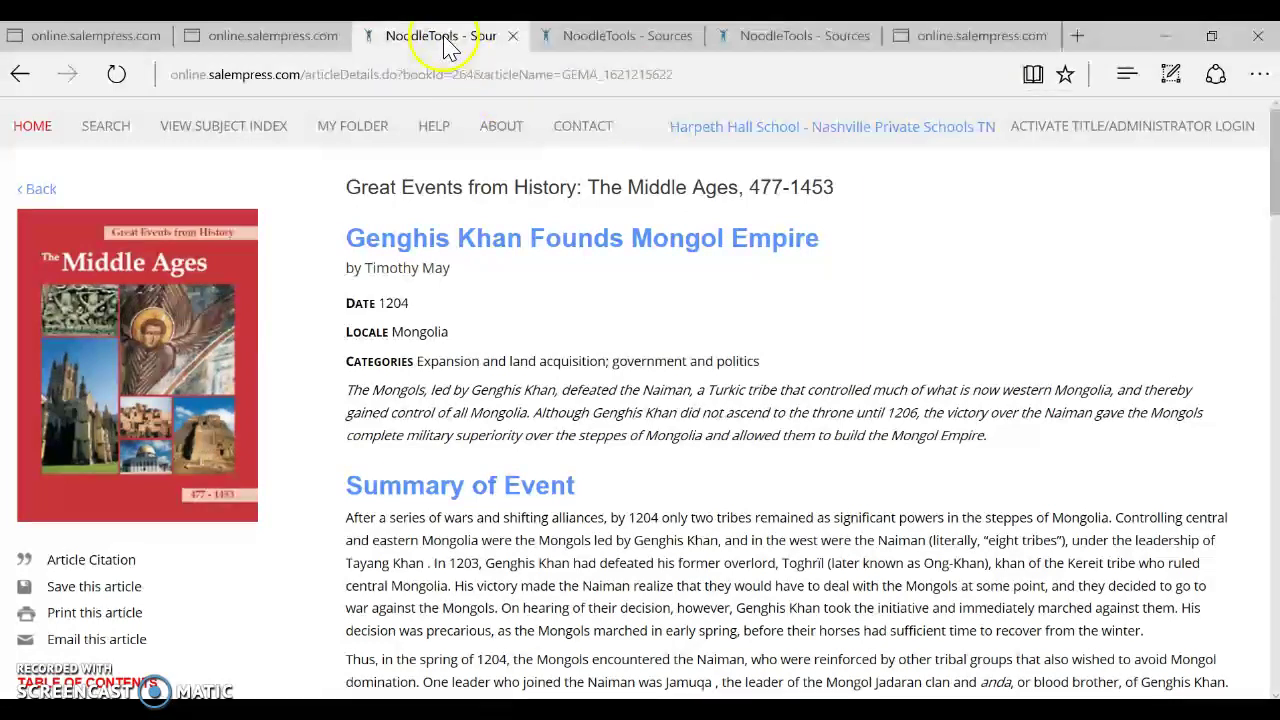
{"action": "left_click", "coordinate": [493, 474]}
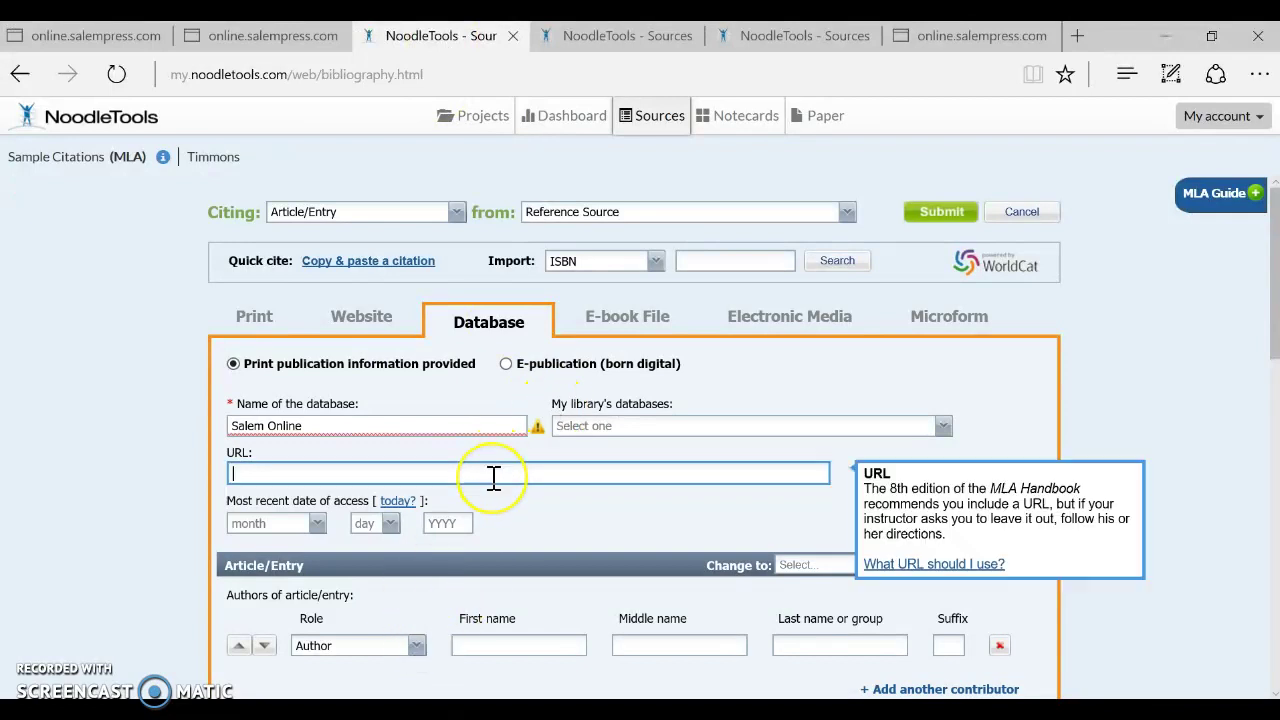
{"action": "key", "text": "ctrl+v"}
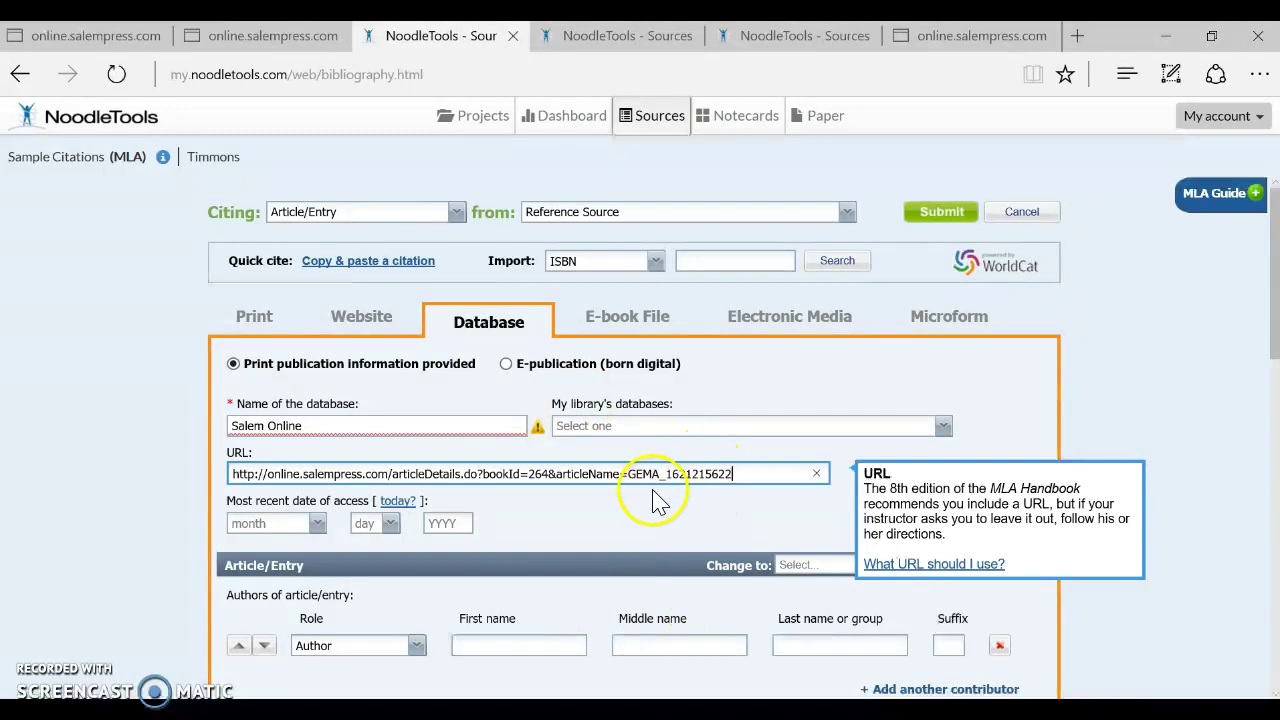
{"action": "scroll", "coordinate": [655, 500], "scroll_direction": "down", "scroll_amount": 1}
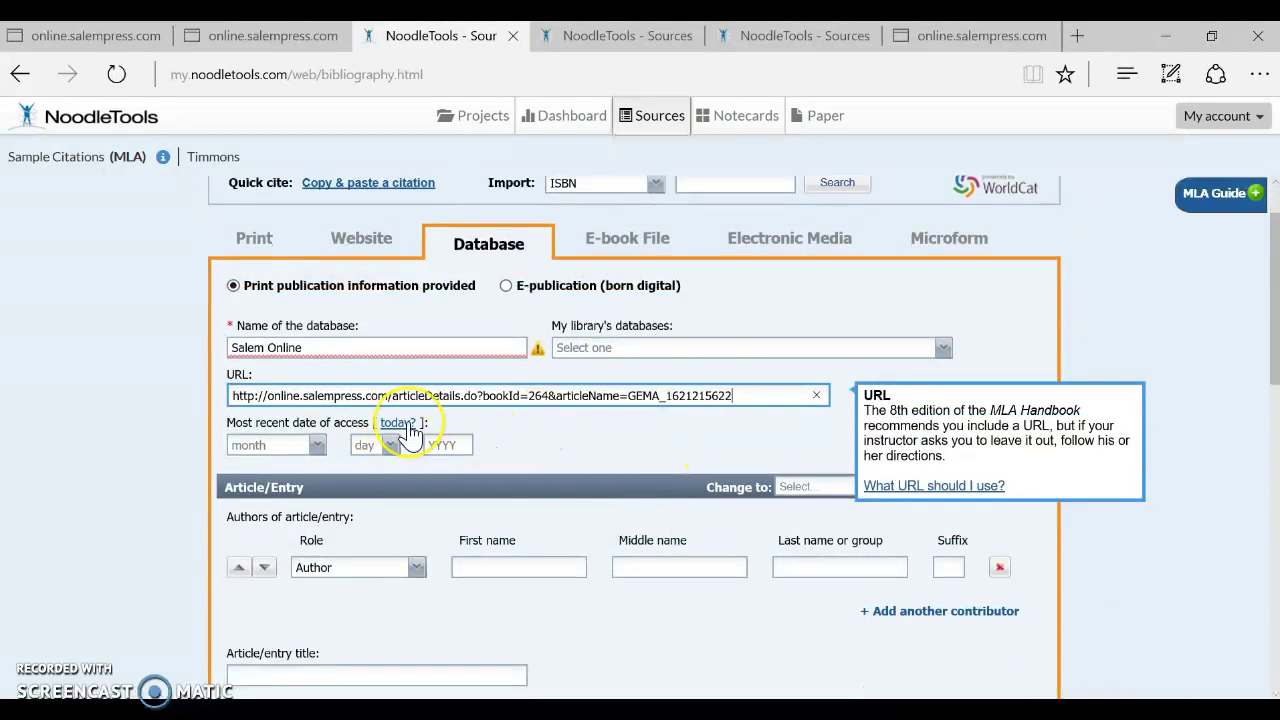
Read the date-of-access help note, then go back to the Genghis Khan article
{"action": "left_click", "coordinate": [330, 432]}
{"action": "left_click", "coordinate": [322, 442]}
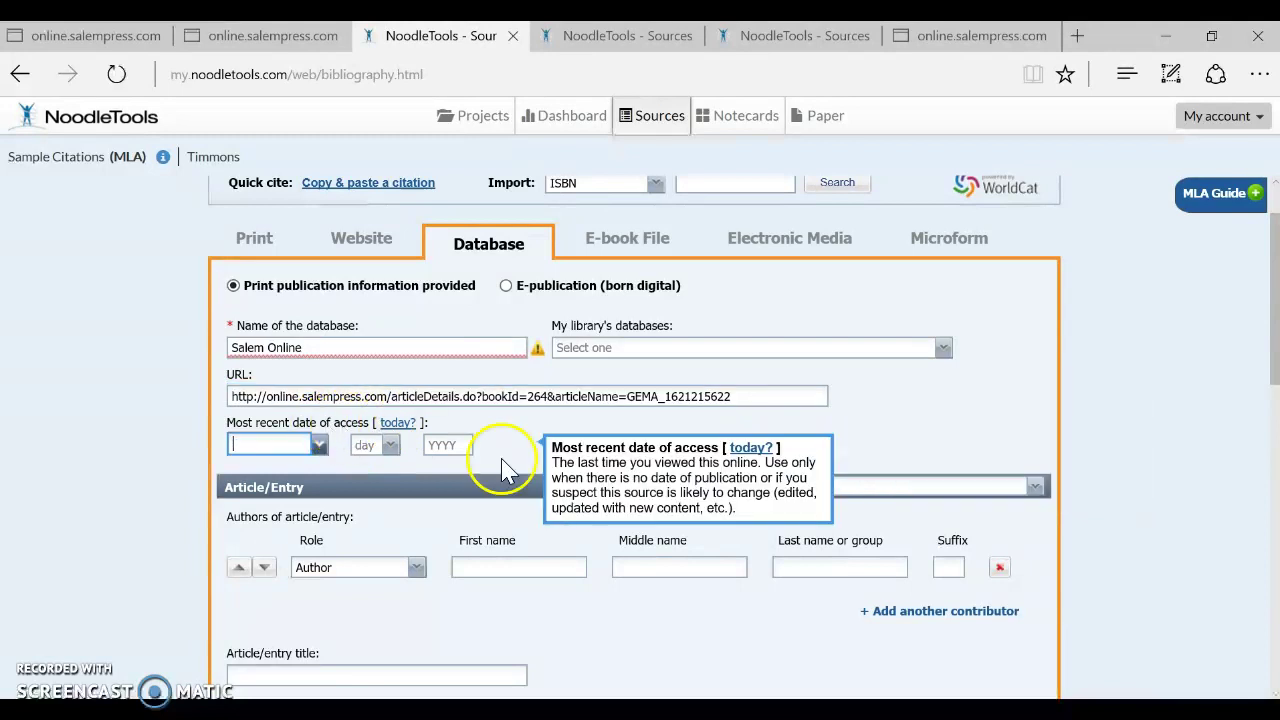
{"action": "double_click", "coordinate": [745, 494]}
{"action": "left_click_drag", "start_coordinate": [741, 504], "coordinate": [784, 508]}
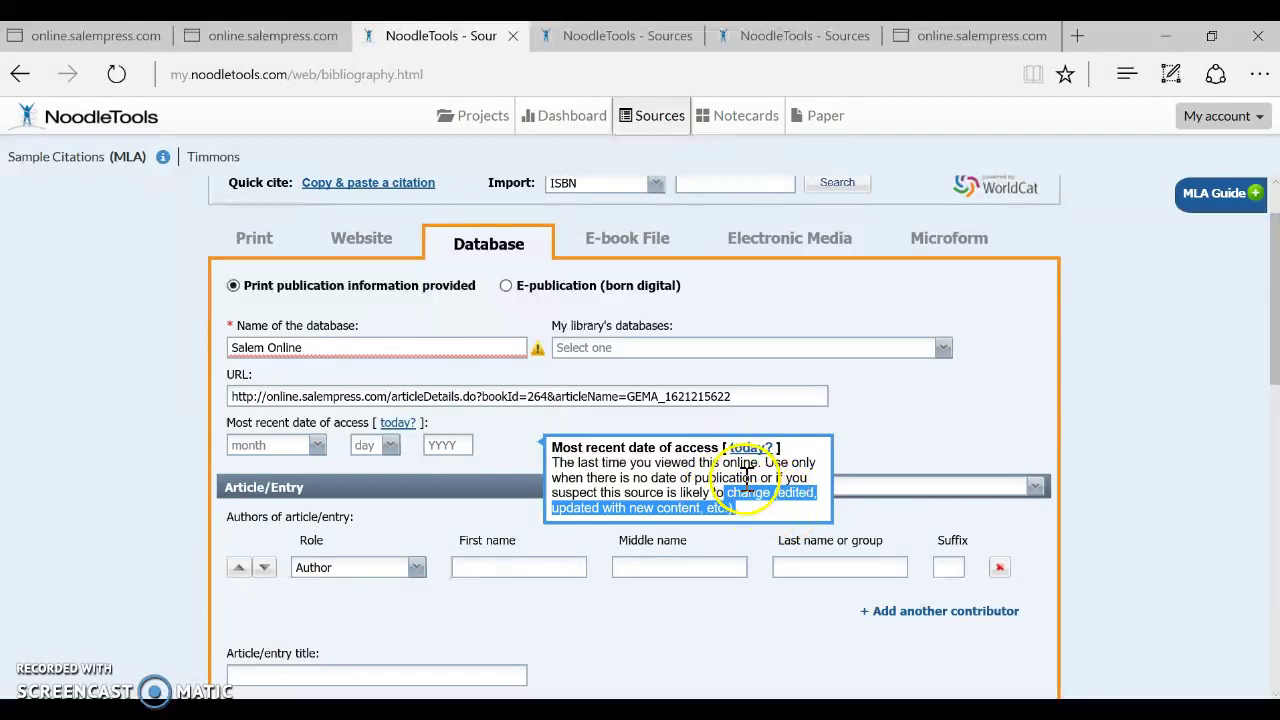
{"action": "left_click", "coordinate": [497, 467]}
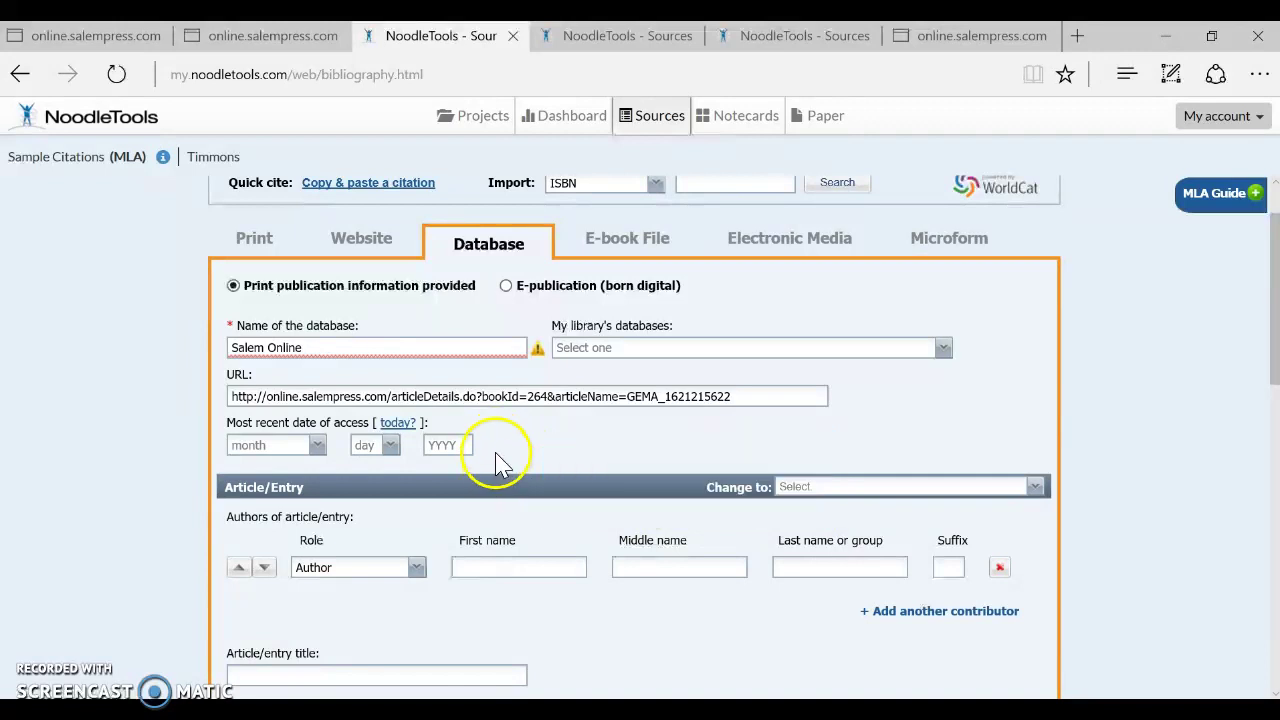
{"action": "scroll", "coordinate": [549, 429], "scroll_direction": "down", "scroll_amount": 1}
{"action": "scroll", "coordinate": [549, 429], "scroll_direction": "down", "scroll_amount": 1}
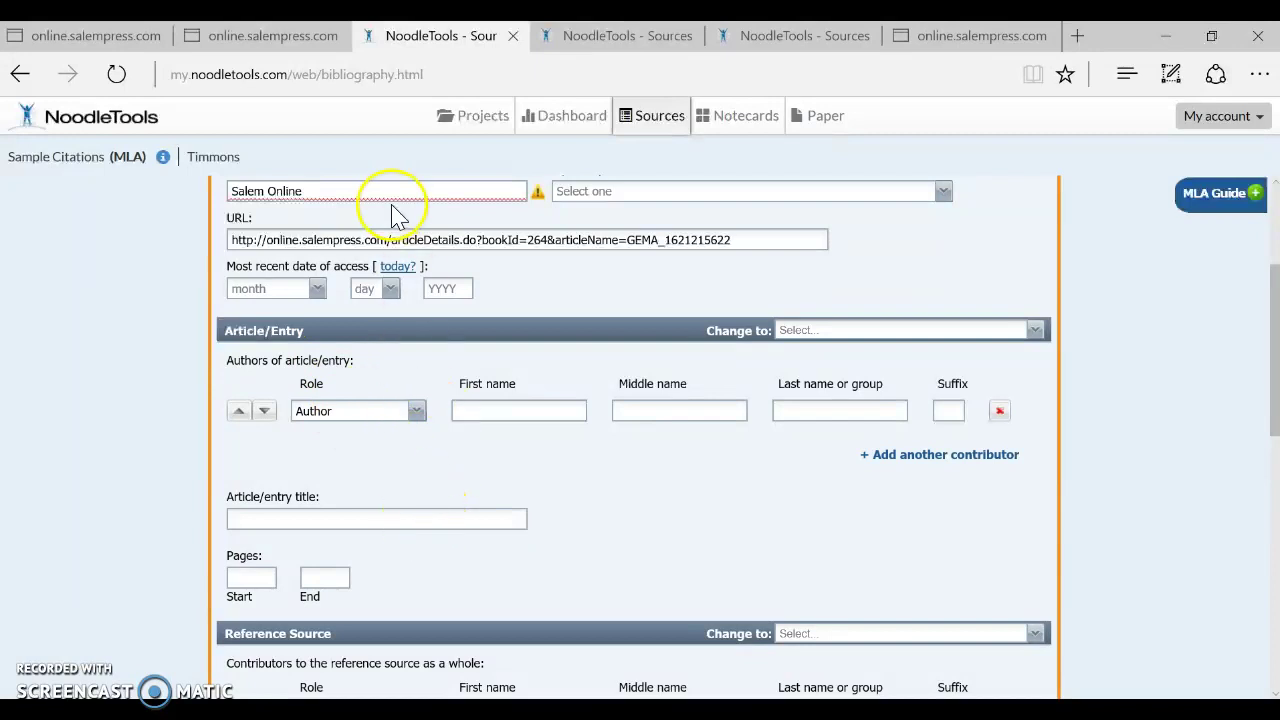
{"action": "left_click", "coordinate": [270, 38]}
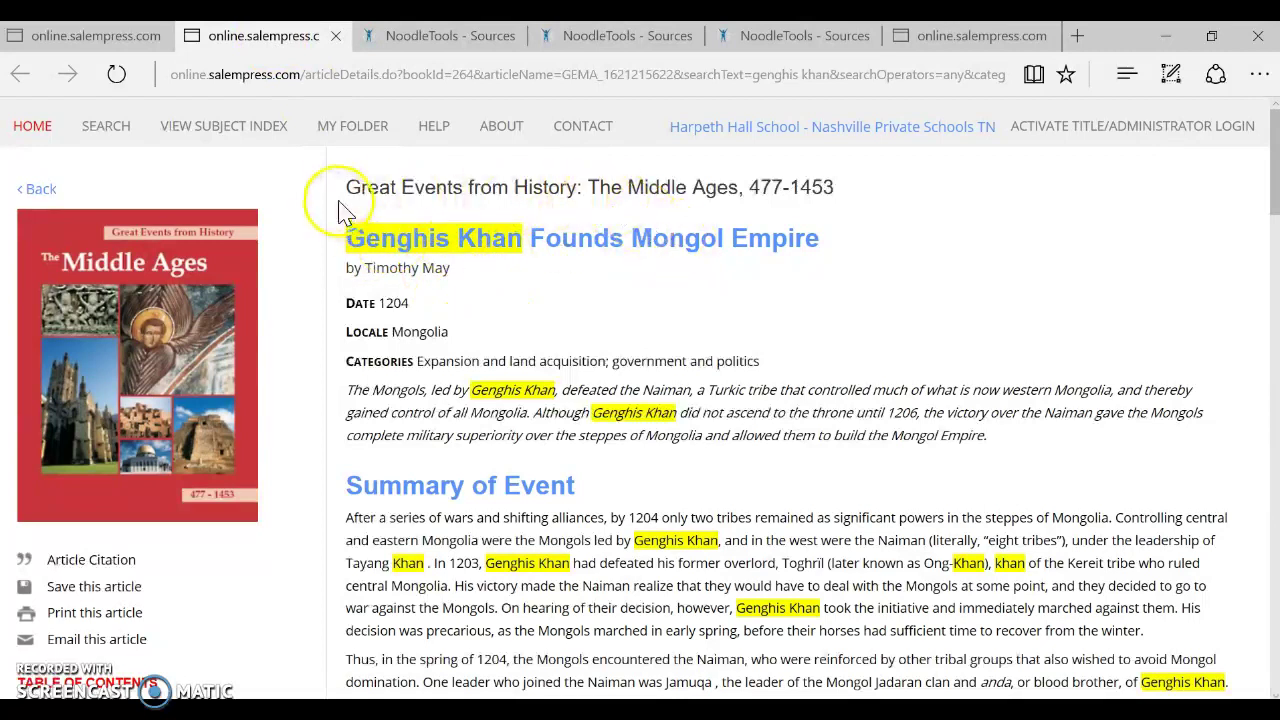
Copy the heading 'Genghis Khan Founds Mongol Empire' from the Salem Online article page
{"action": "left_click_drag", "start_coordinate": [347, 188], "coordinate": [863, 191]}
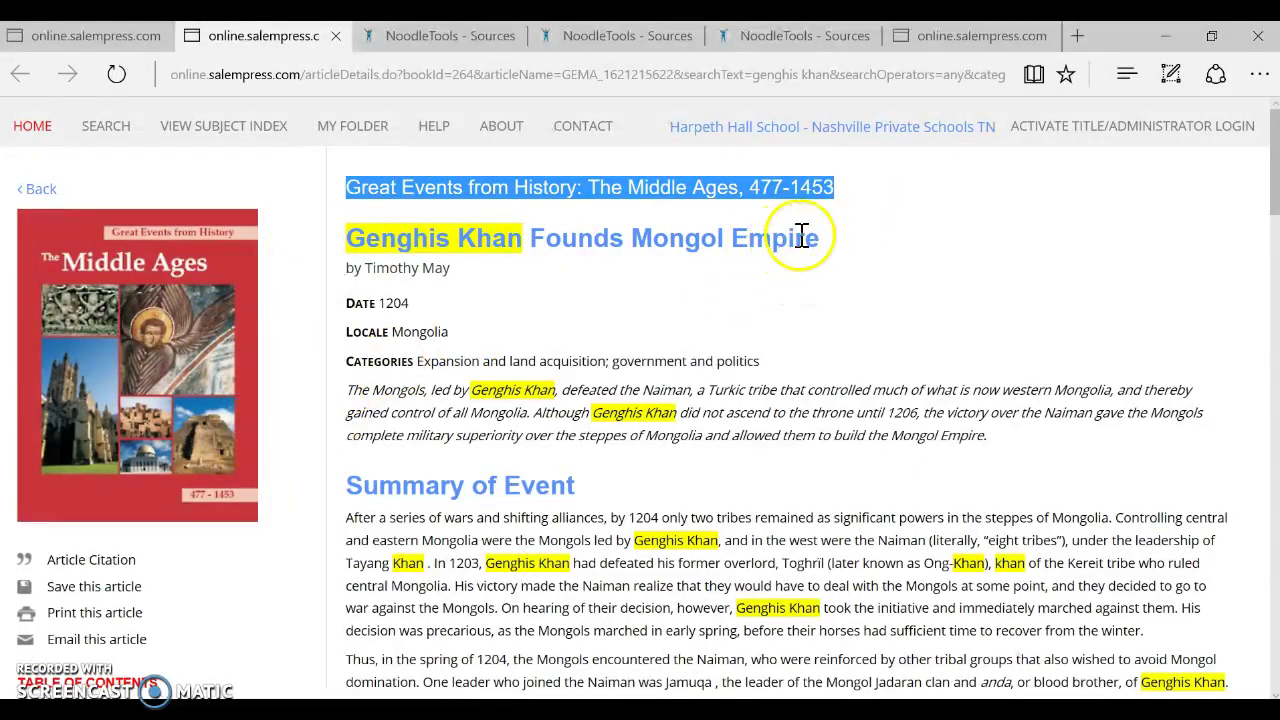
{"action": "left_click_drag", "start_coordinate": [834, 243], "coordinate": [358, 237]}
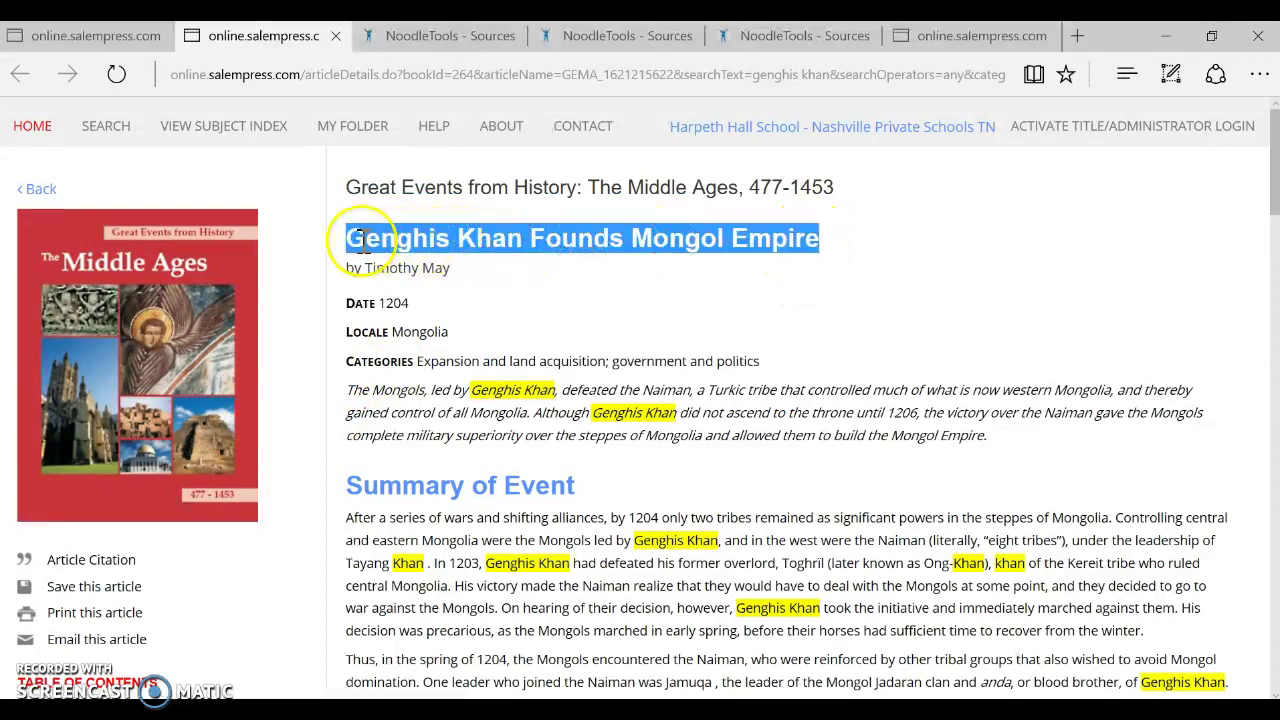
{"action": "right_click", "coordinate": [358, 240]}
{"action": "left_click", "coordinate": [389, 337]}
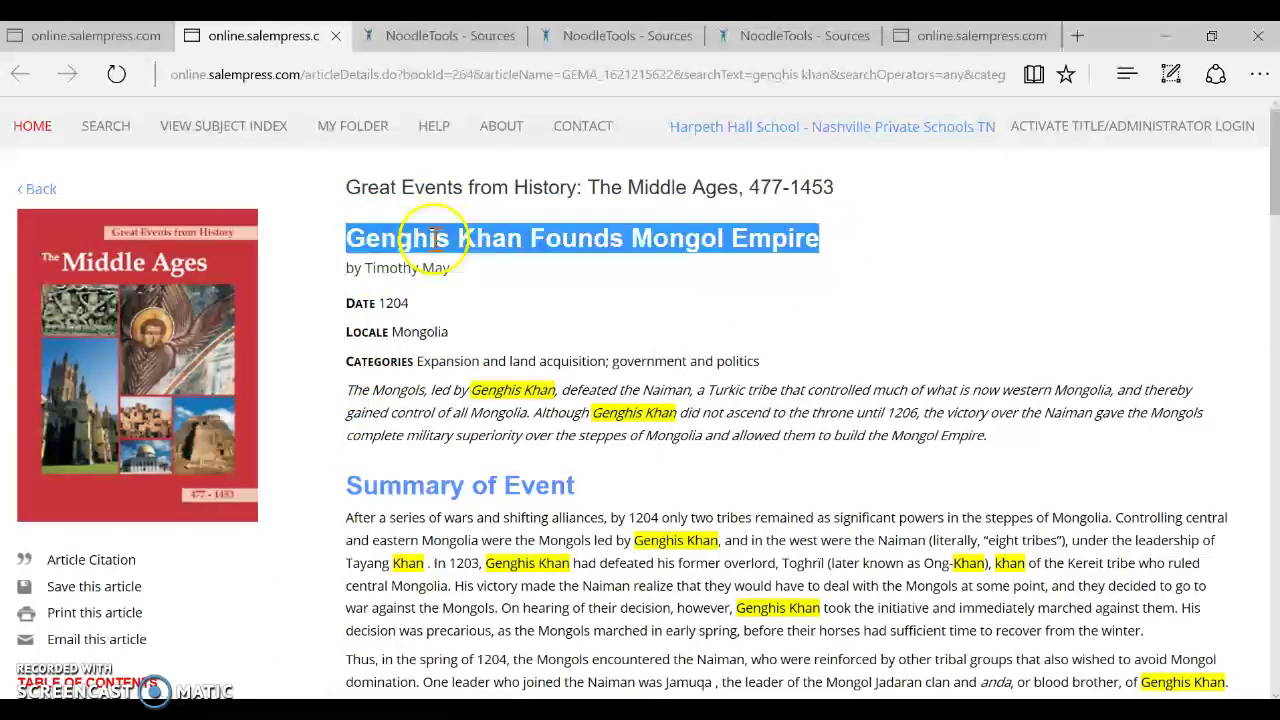
{"action": "left_click", "coordinate": [444, 42]}
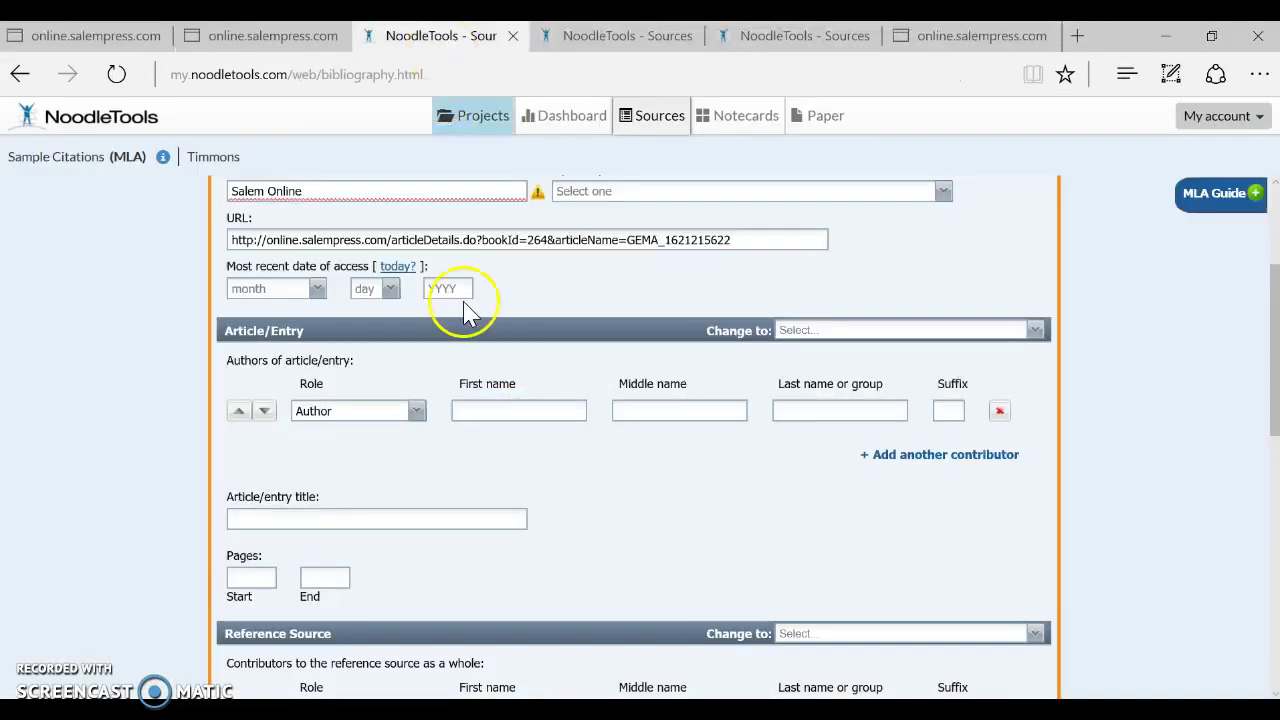
Paste 'Genghis Khan Founds Mongol Empire' as the entry title and enter the author's first and last names
{"action": "left_click", "coordinate": [316, 522]}
{"action": "key", "text": "ctrl+v"}
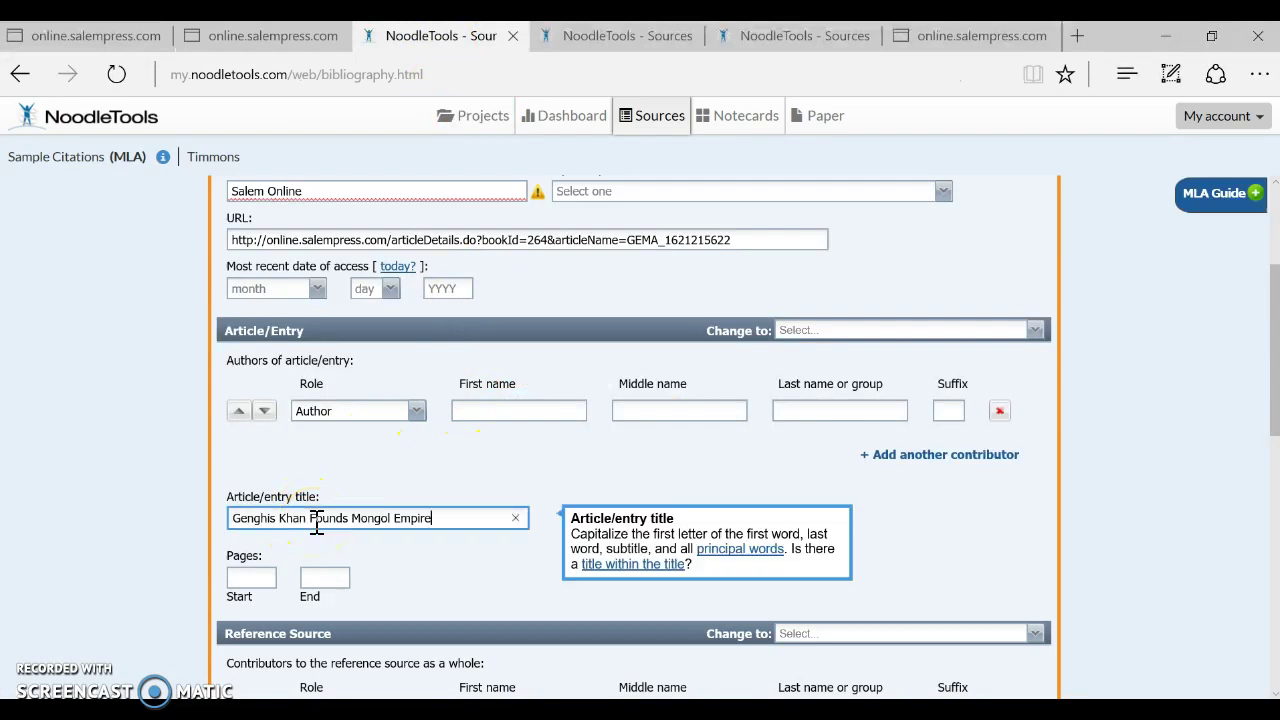
{"action": "left_click", "coordinate": [318, 37]}
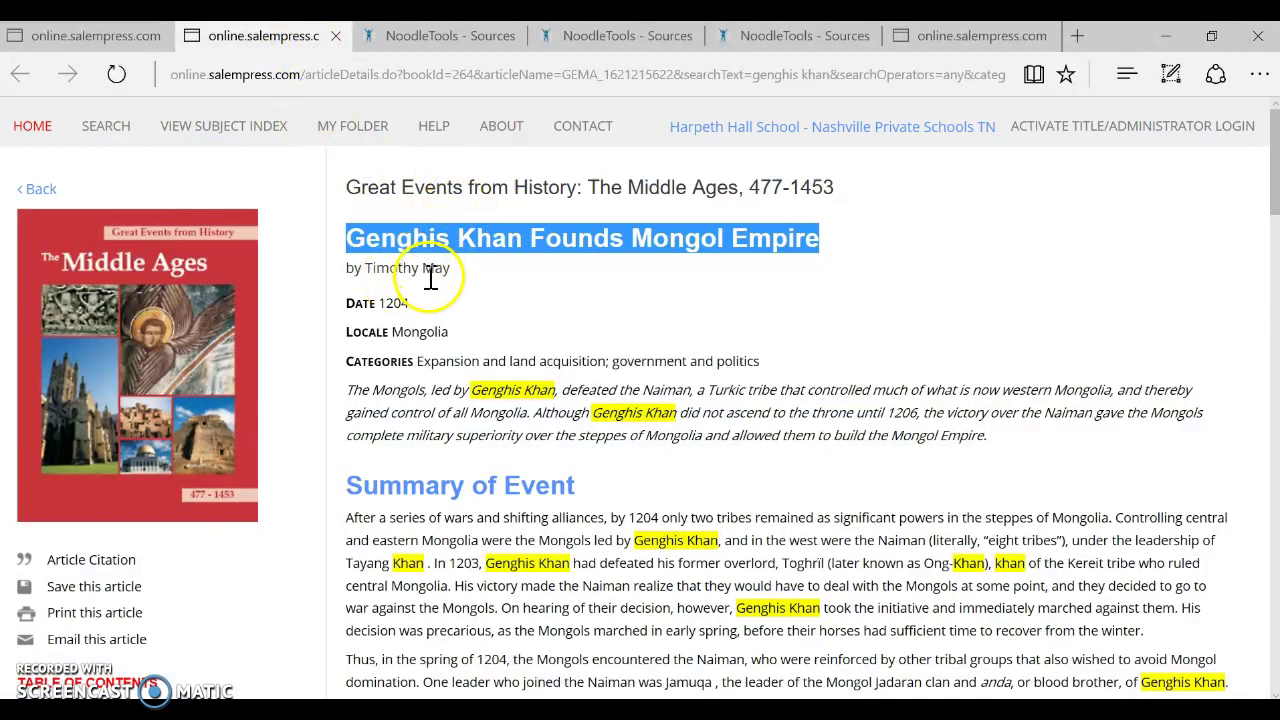
{"action": "left_click", "coordinate": [441, 40]}
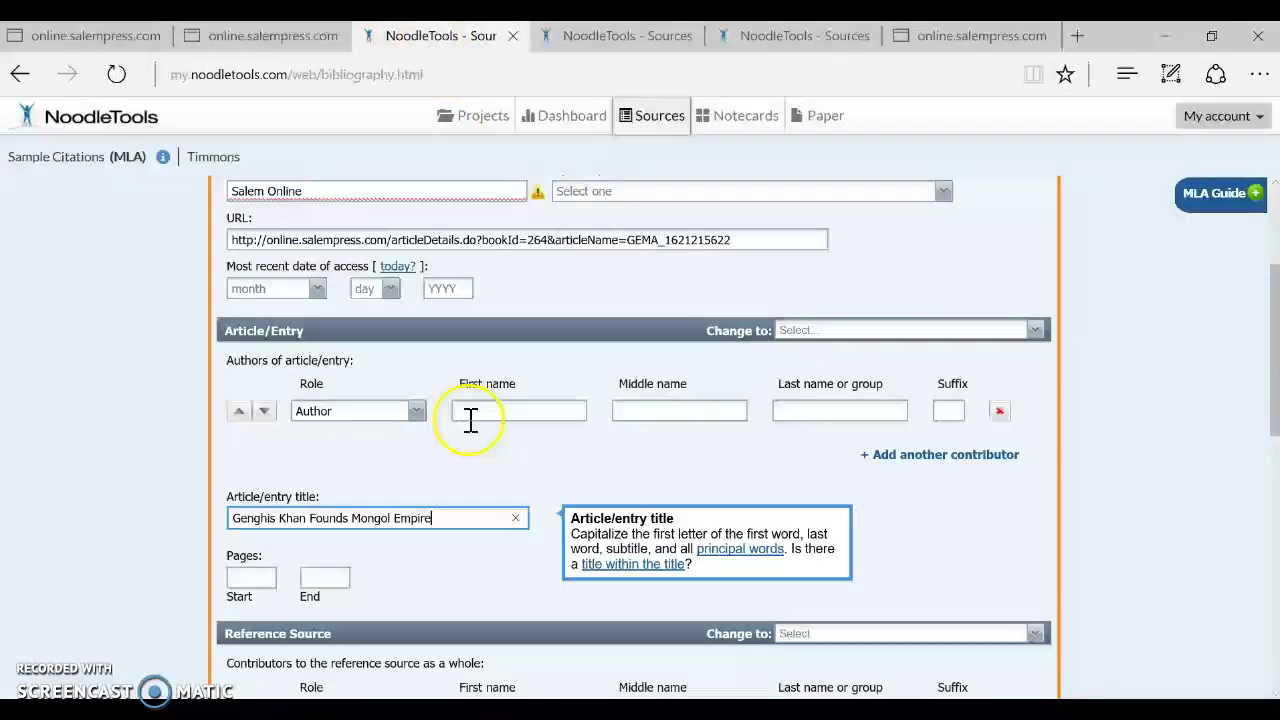
{"action": "left_click", "coordinate": [531, 411]}
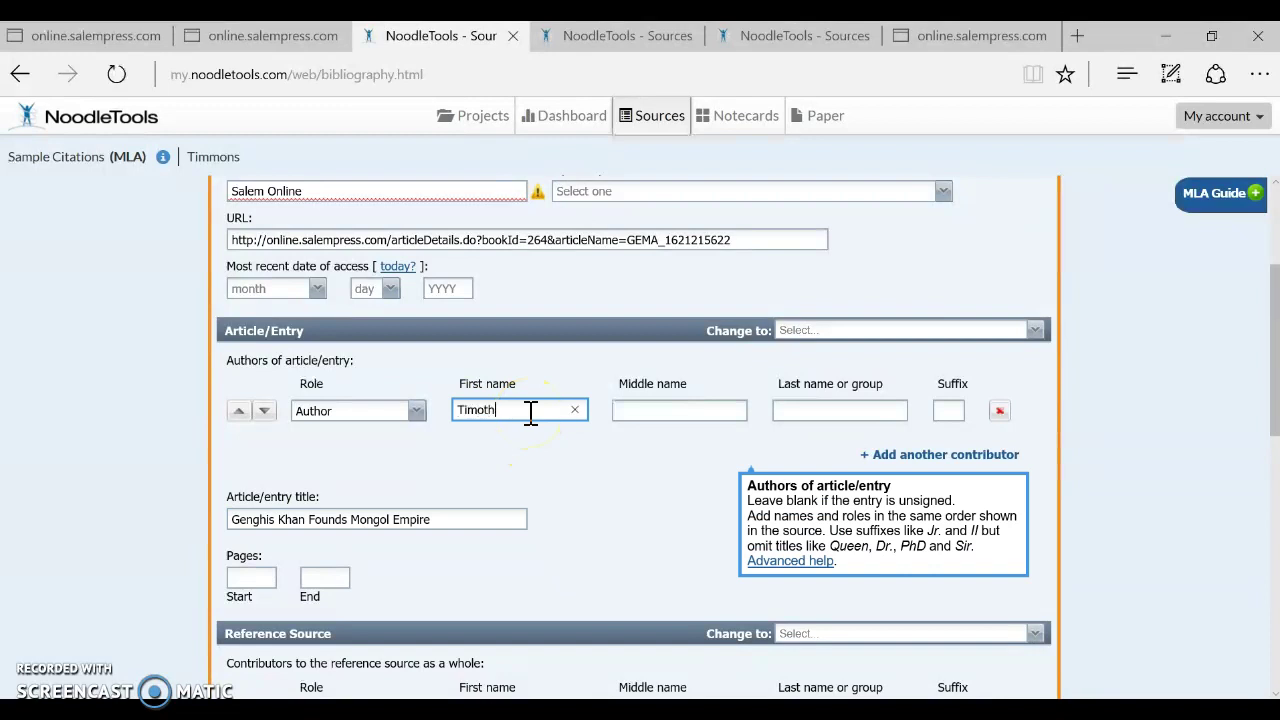
{"action": "left_click", "coordinate": [853, 408]}
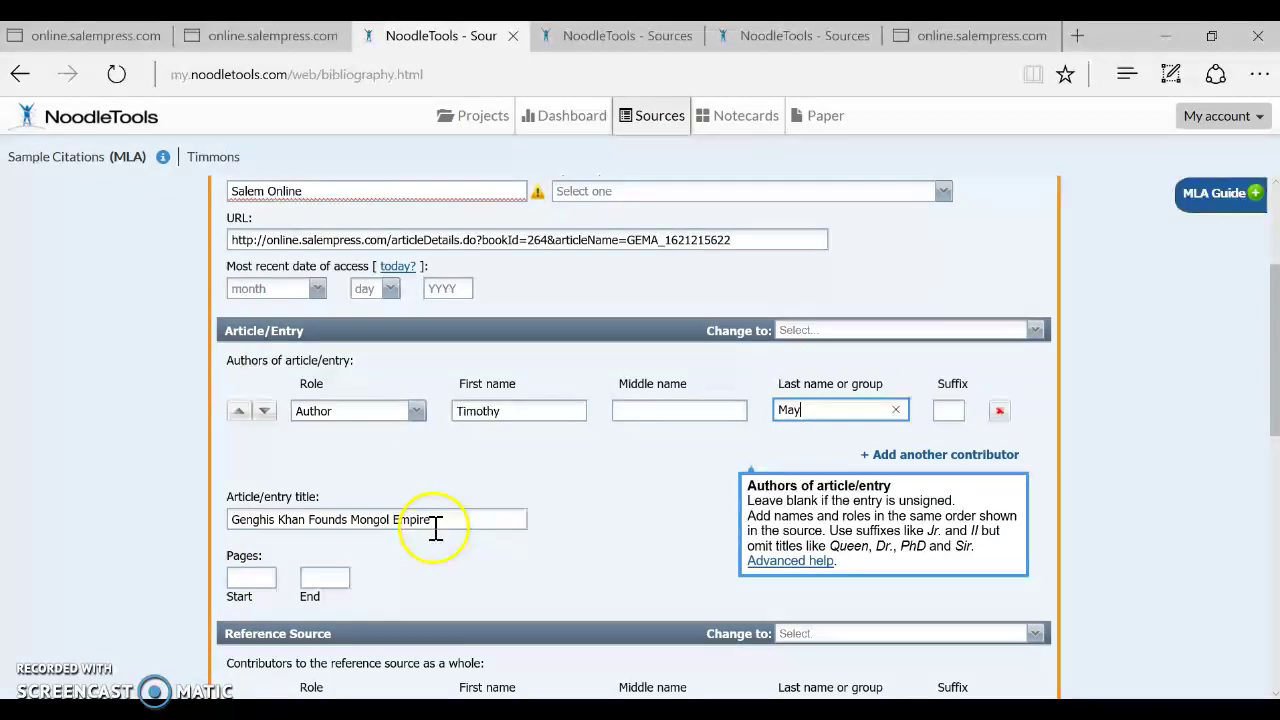
{"action": "left_click", "coordinate": [280, 38]}
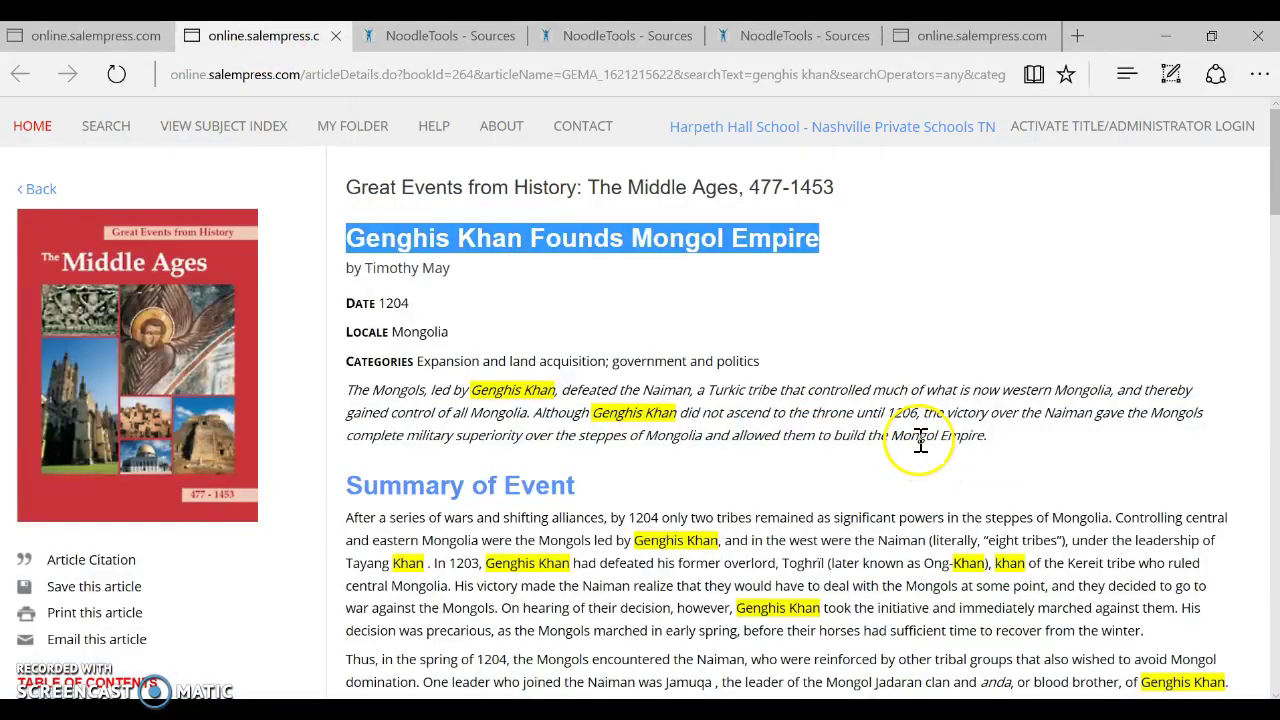
Scroll down to the article's Citation Types and highlight the MLA Style citation
{"action": "scroll", "coordinate": [920, 443], "scroll_direction": "down", "scroll_amount": 1}
{"action": "scroll", "coordinate": [729, 405], "scroll_direction": "up", "scroll_amount": 1}
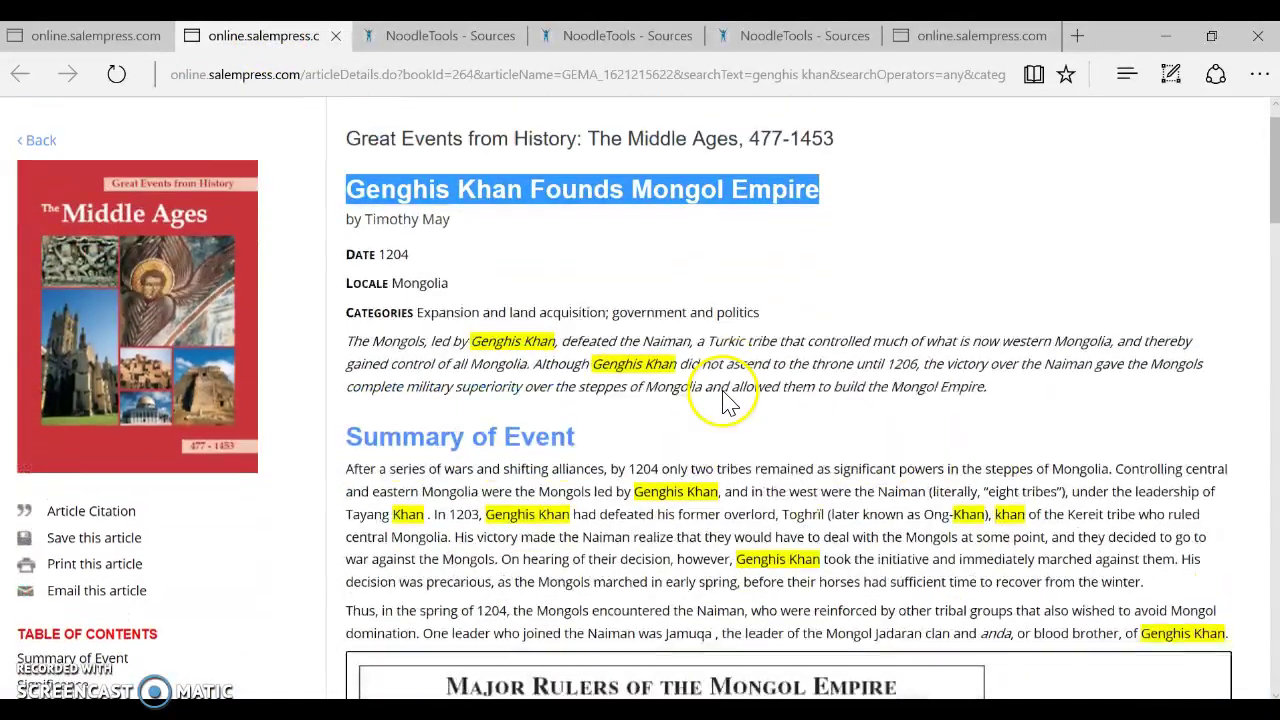
{"action": "scroll", "coordinate": [723, 391], "scroll_direction": "down", "scroll_amount": 2}
{"action": "scroll", "coordinate": [773, 358], "scroll_direction": "down", "scroll_amount": 15}
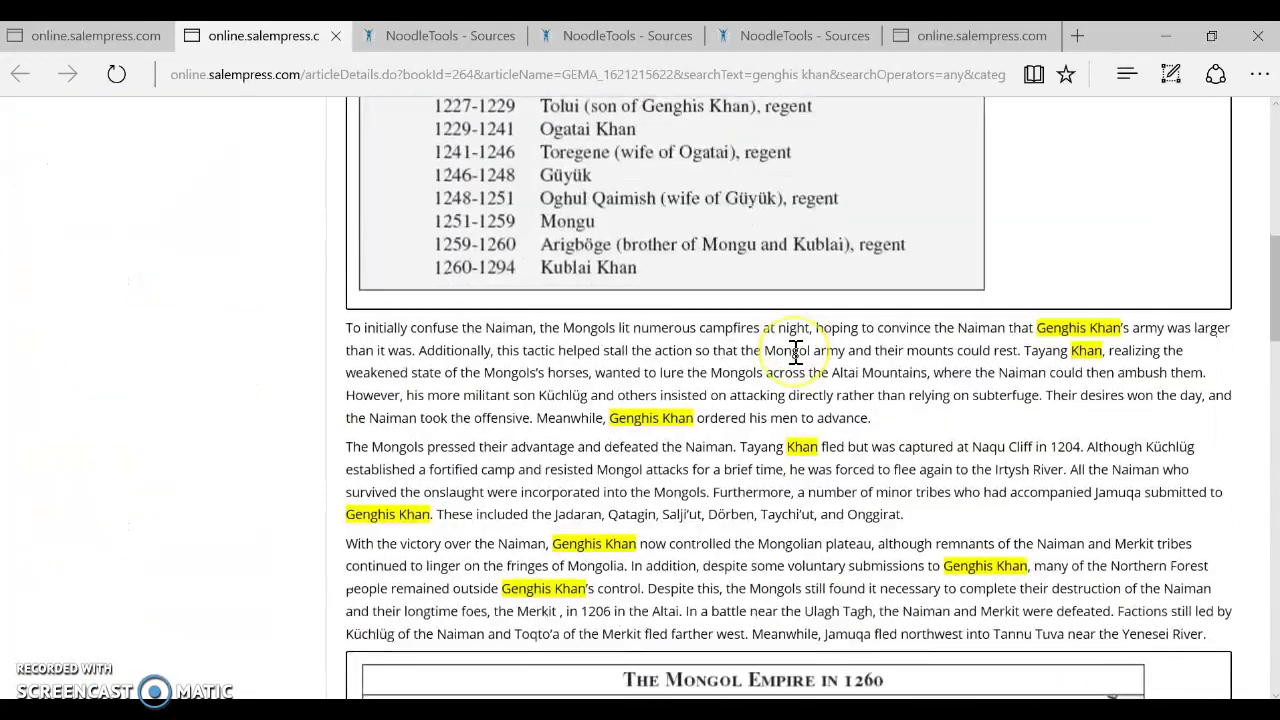
{"action": "scroll", "coordinate": [800, 362], "scroll_direction": "down", "scroll_amount": 3}
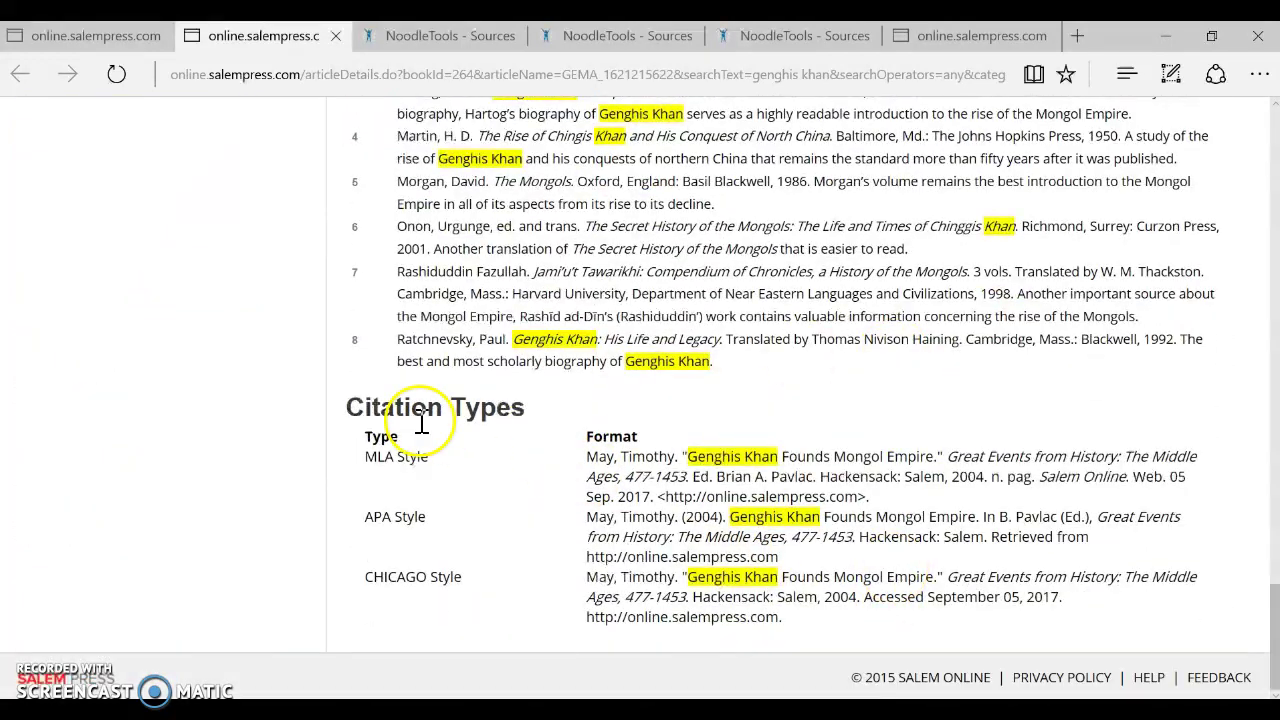
{"action": "left_click_drag", "start_coordinate": [364, 457], "coordinate": [925, 497]}
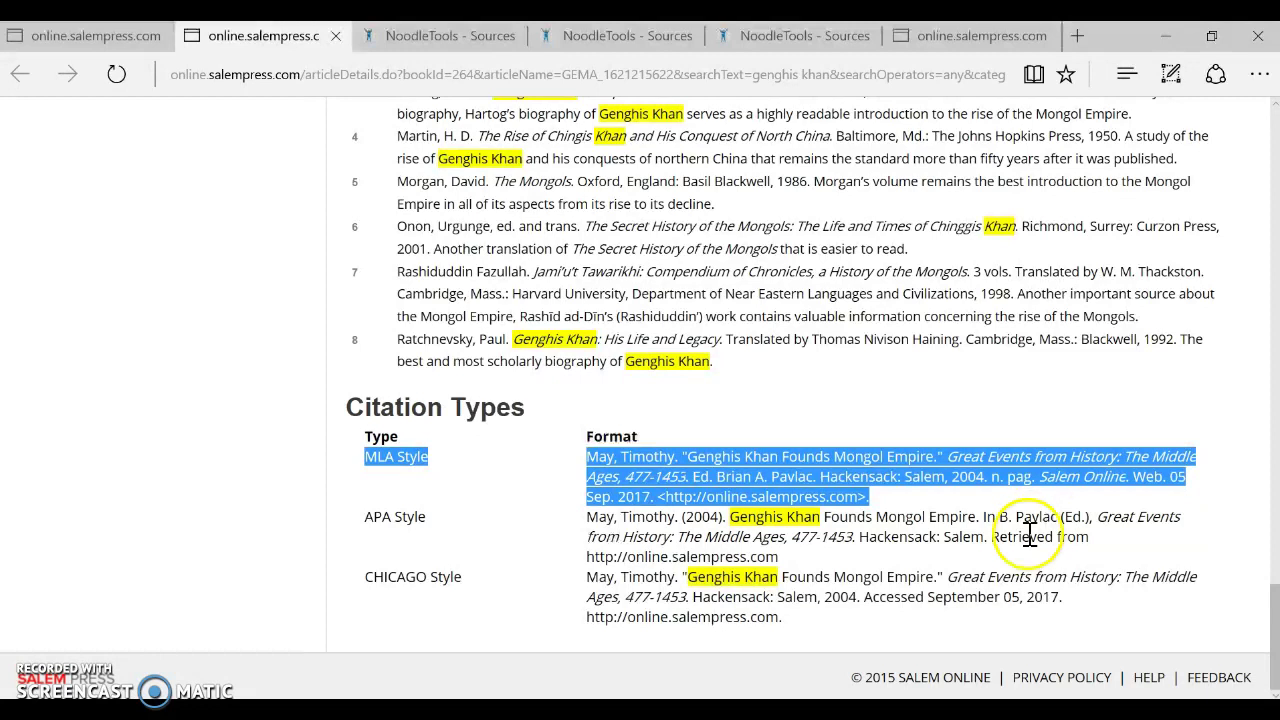
Copy 'Great Events from History: The Middle Ages, 477-1453' from the MLA citation
{"action": "left_click", "coordinate": [646, 480]}
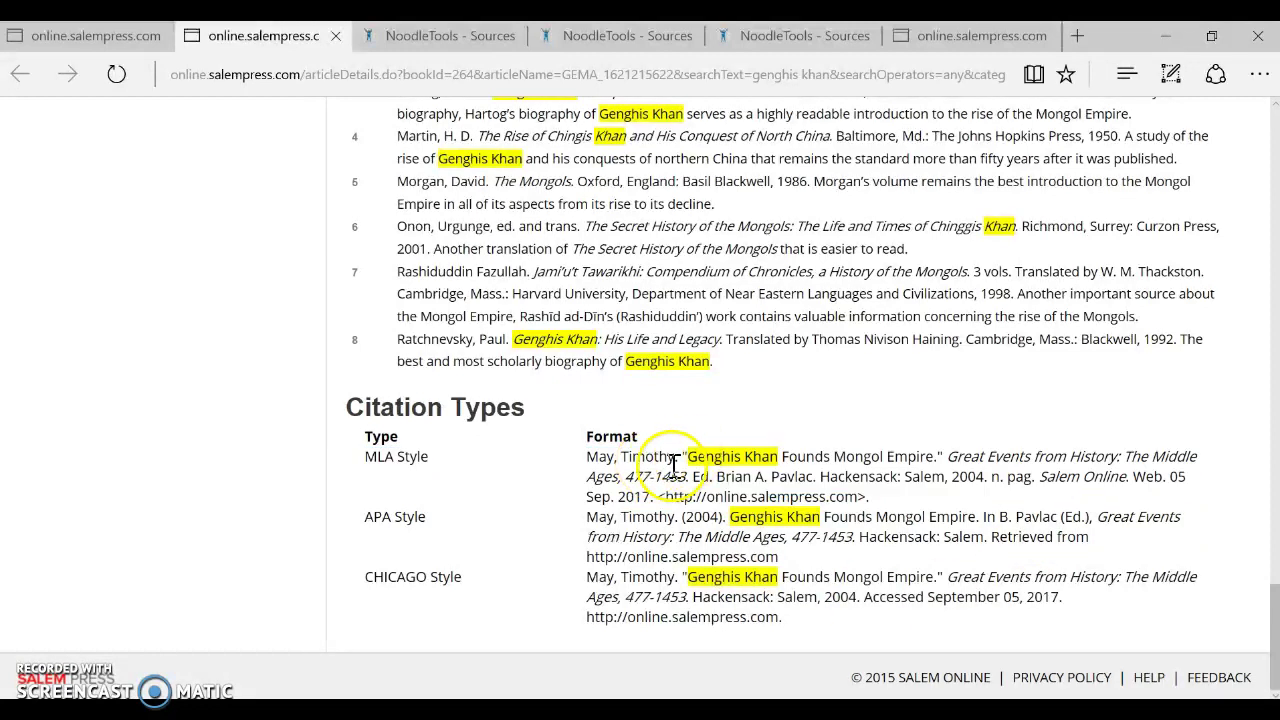
{"action": "left_click_drag", "start_coordinate": [678, 458], "coordinate": [588, 458]}
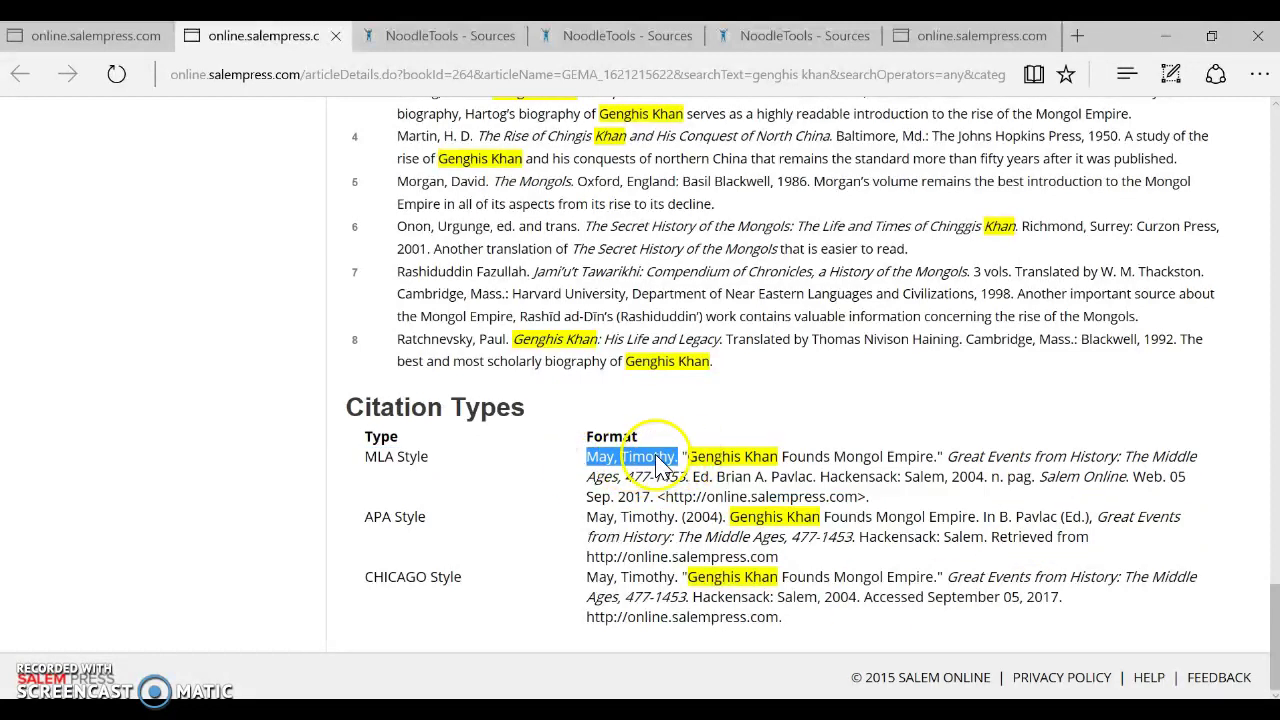
{"action": "mouse_move", "coordinate": [688, 456]}
{"action": "left_mouse_down"}
{"action": "mouse_move", "coordinate": [948, 458]}
{"action": "mouse_move", "coordinate": [785, 496]}
{"action": "mouse_move", "coordinate": [668, 478]}
{"action": "mouse_move", "coordinate": [688, 478]}
{"action": "left_mouse_up"}
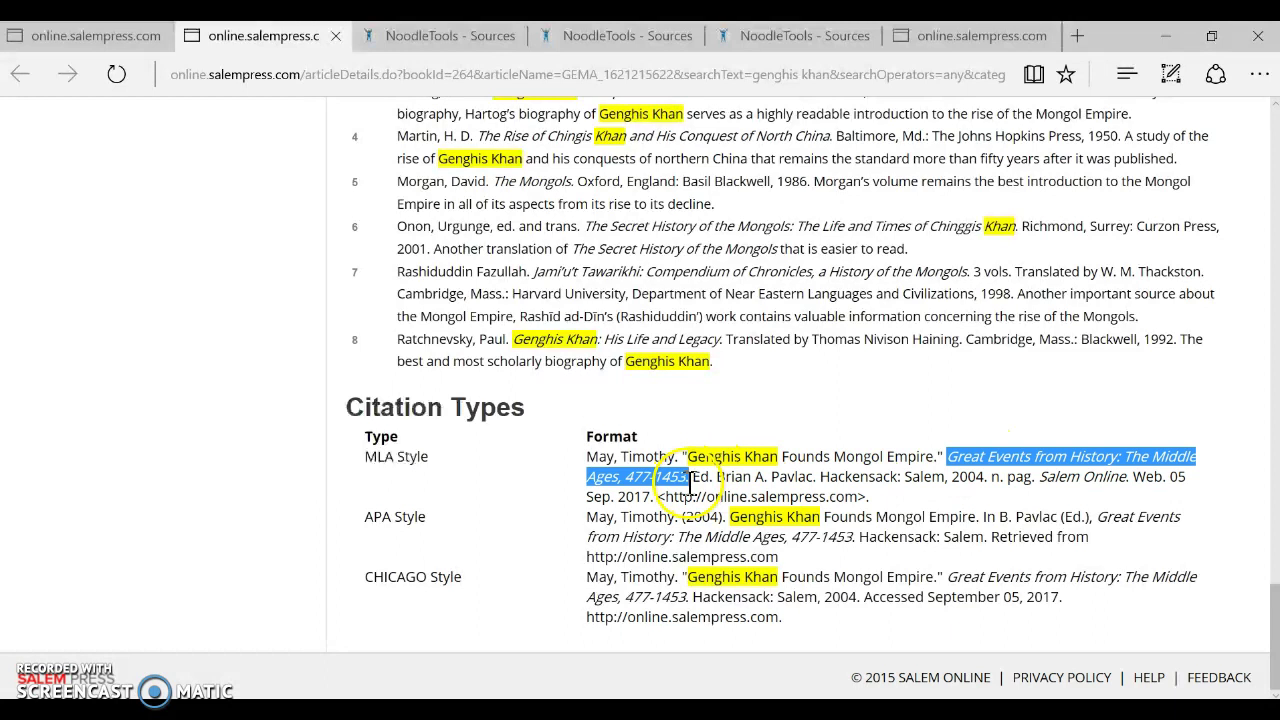
{"action": "right_click", "coordinate": [1015, 466]}
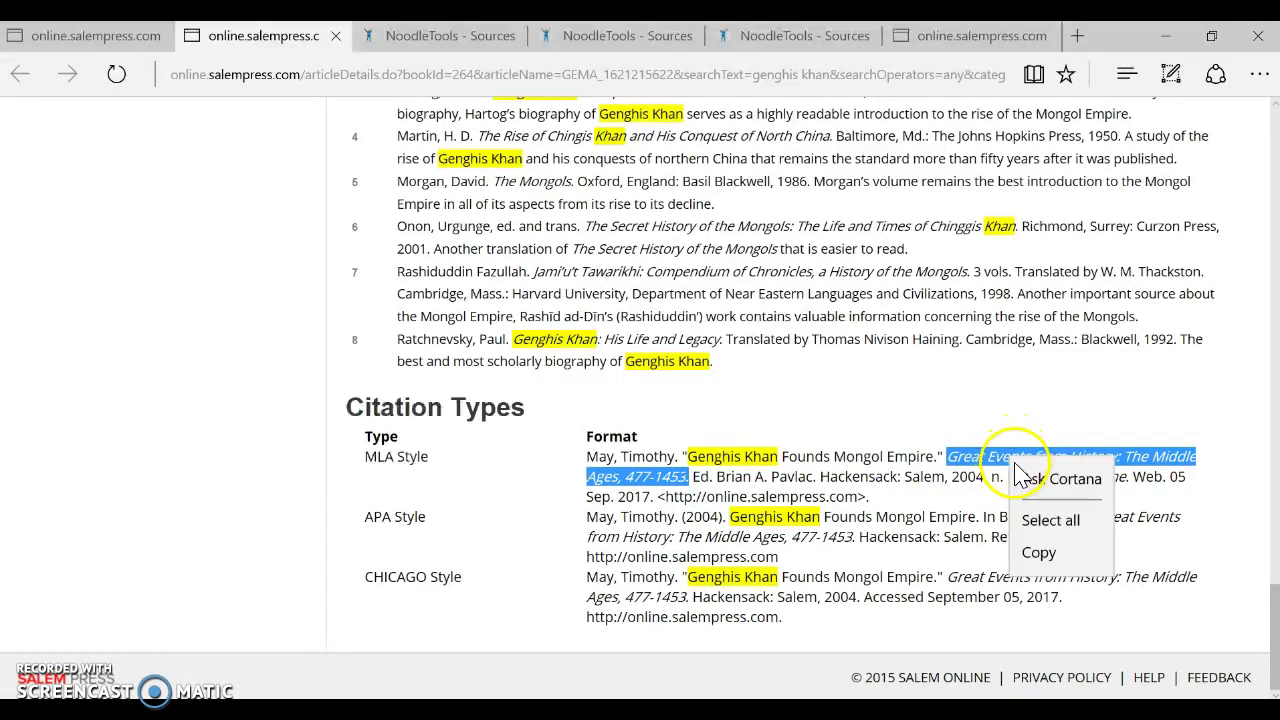
{"action": "left_click", "coordinate": [1038, 552]}
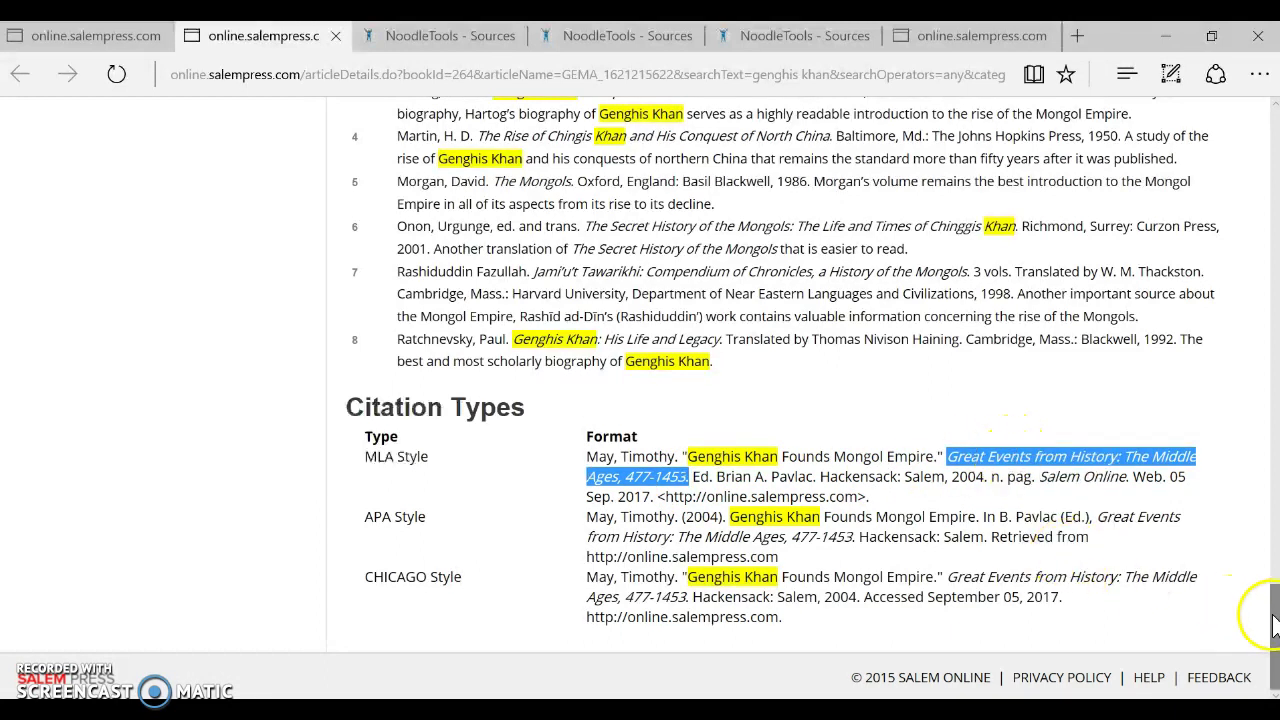
{"action": "left_click_drag", "start_coordinate": [1275, 620], "coordinate": [1234, 114]}
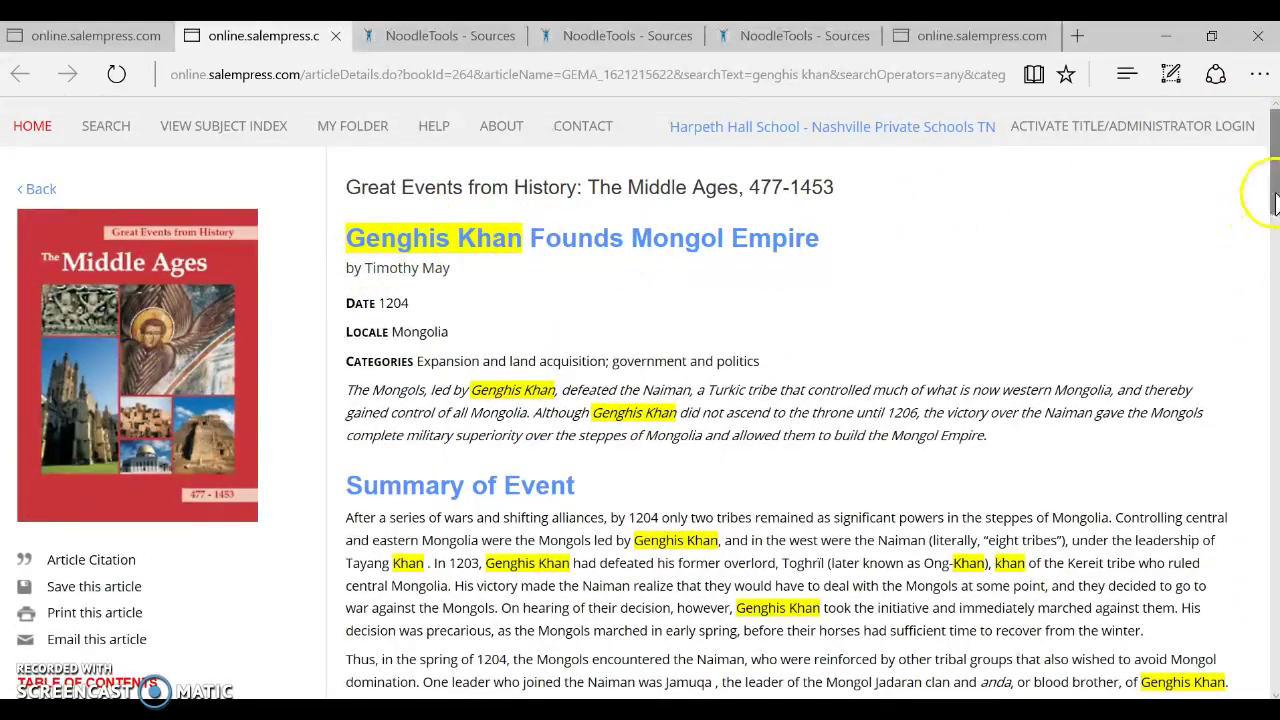
{"action": "left_click_drag", "start_coordinate": [1271, 194], "coordinate": [1274, 665]}
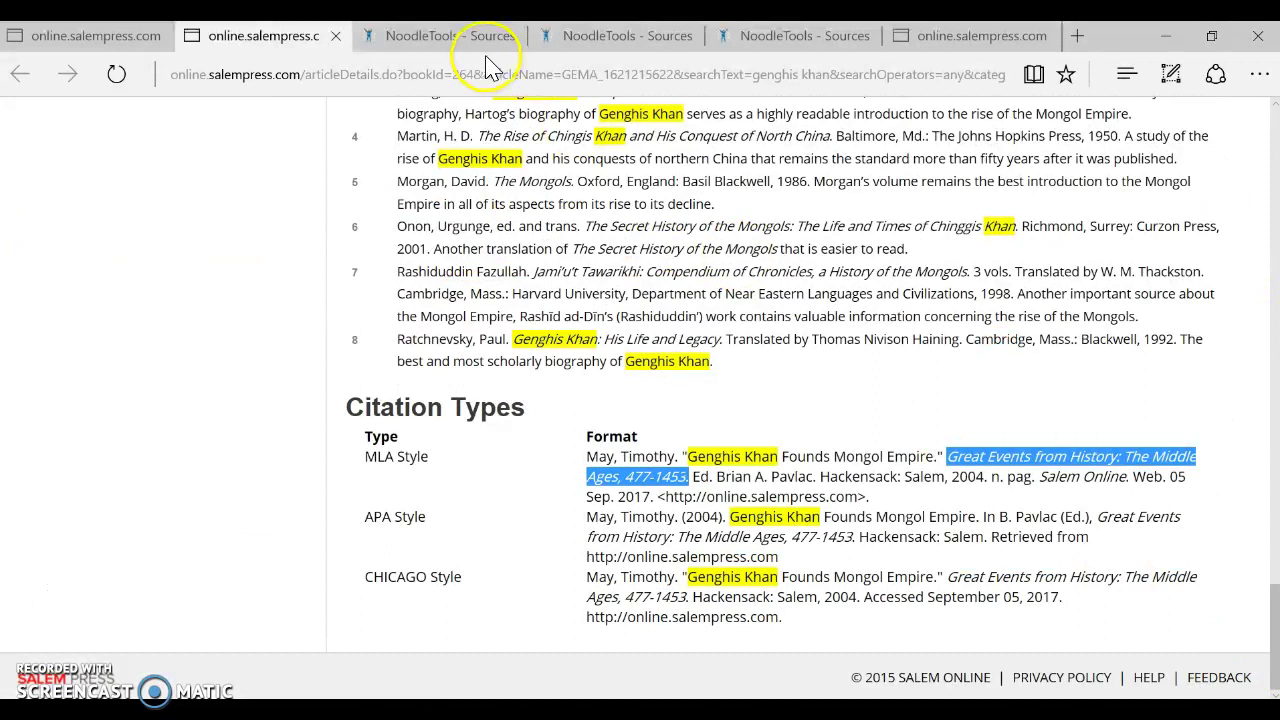
{"action": "left_click", "coordinate": [425, 38]}
Under Reference Source, paste 'Great Events from History: The Middle Ages, 477-1453' as the encyclopedia title
{"action": "scroll", "coordinate": [652, 400], "scroll_direction": "down", "scroll_amount": 3}
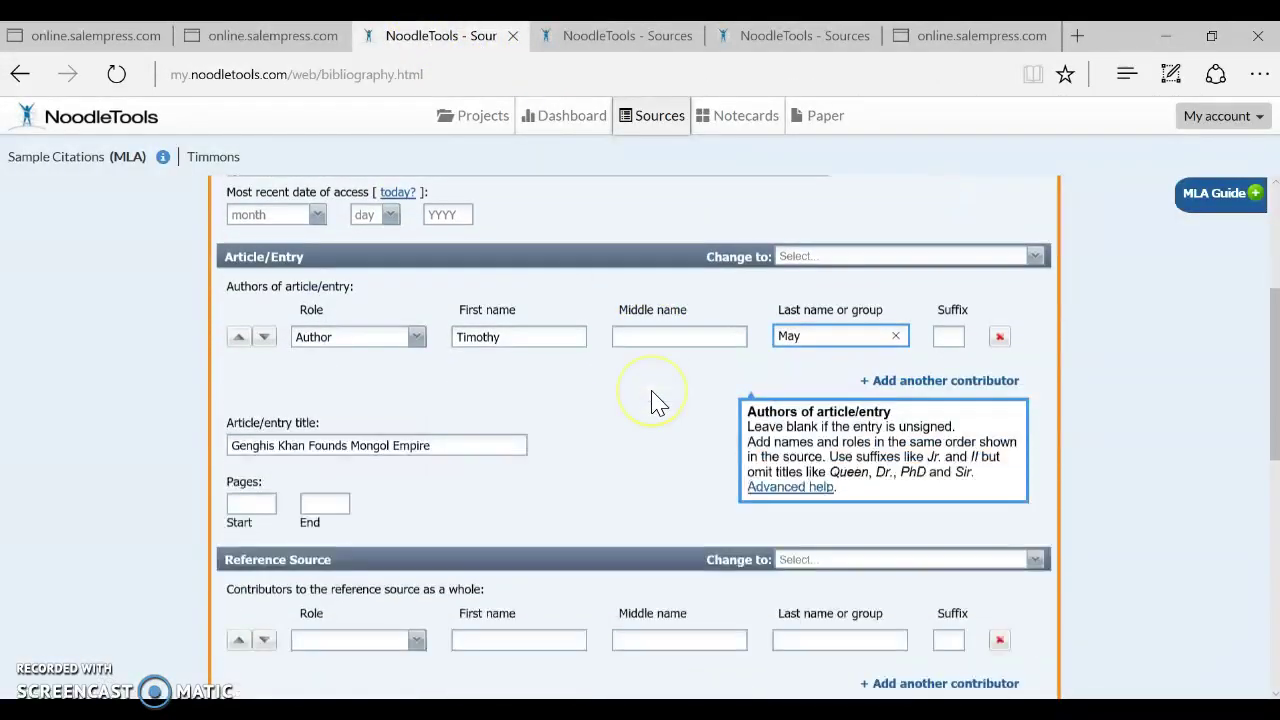
{"action": "scroll", "coordinate": [651, 400], "scroll_direction": "down", "scroll_amount": 5}
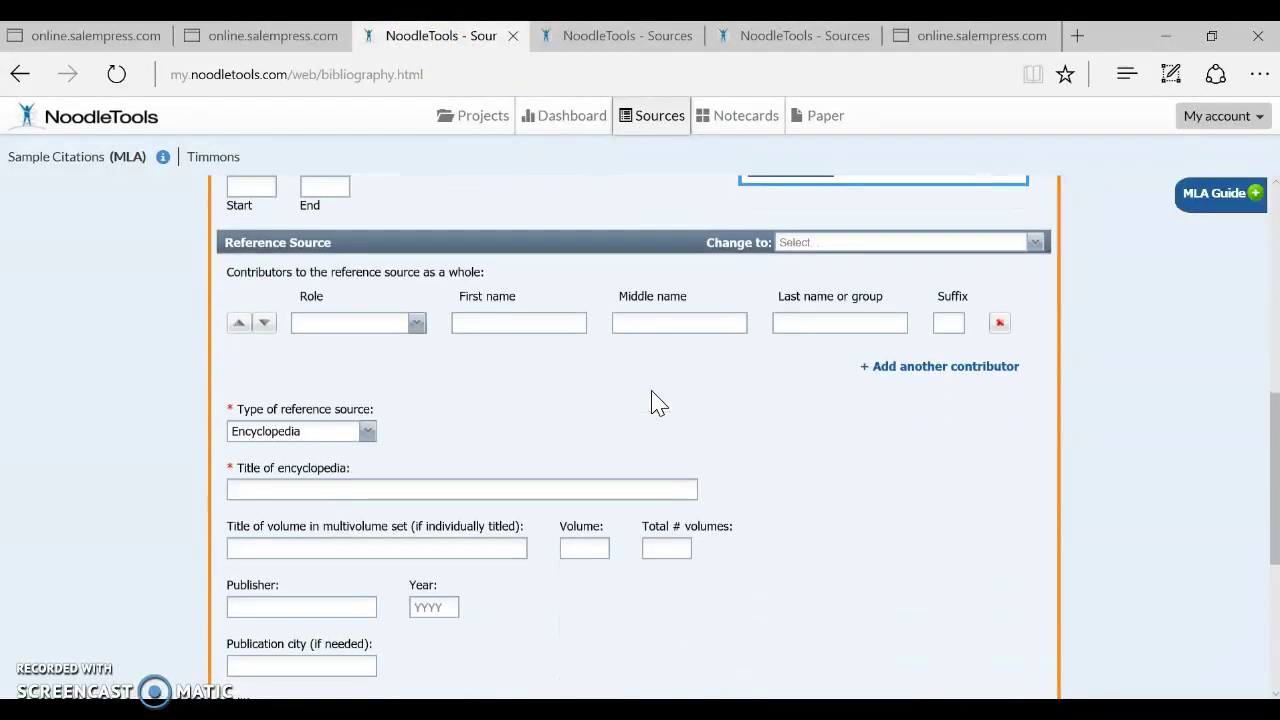
{"action": "left_click", "coordinate": [335, 290]}
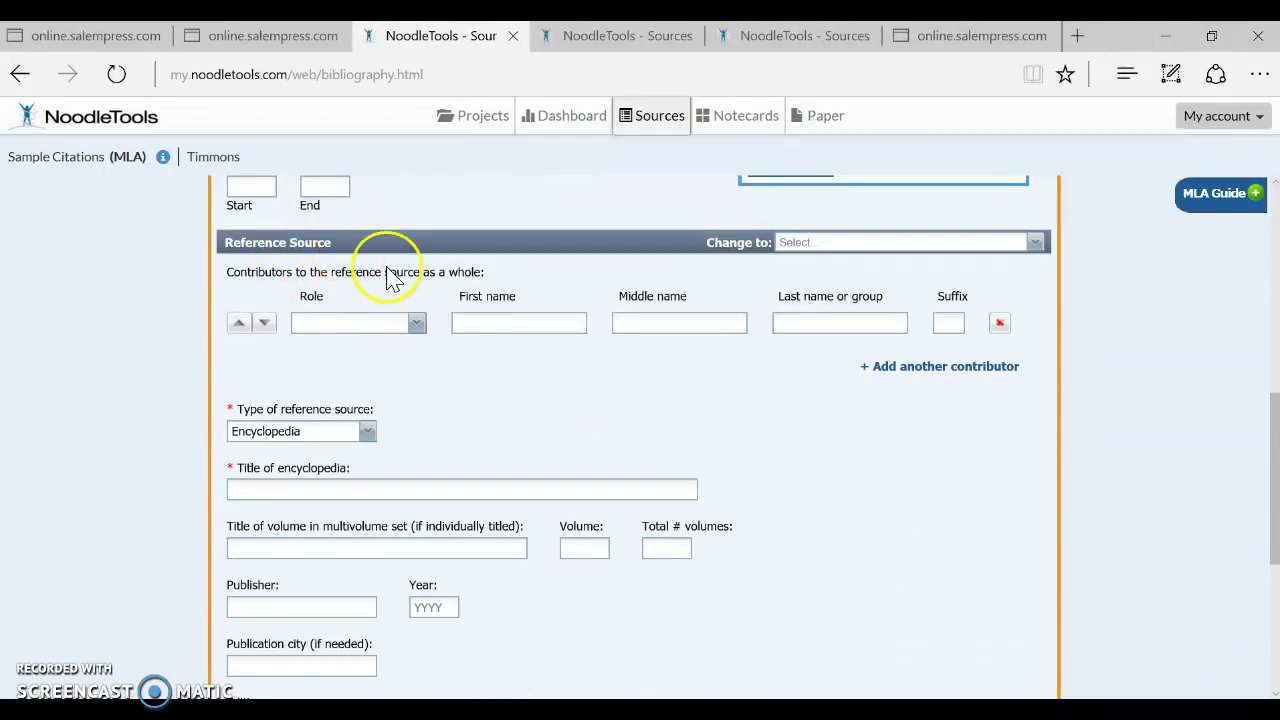
{"action": "left_click", "coordinate": [288, 492]}
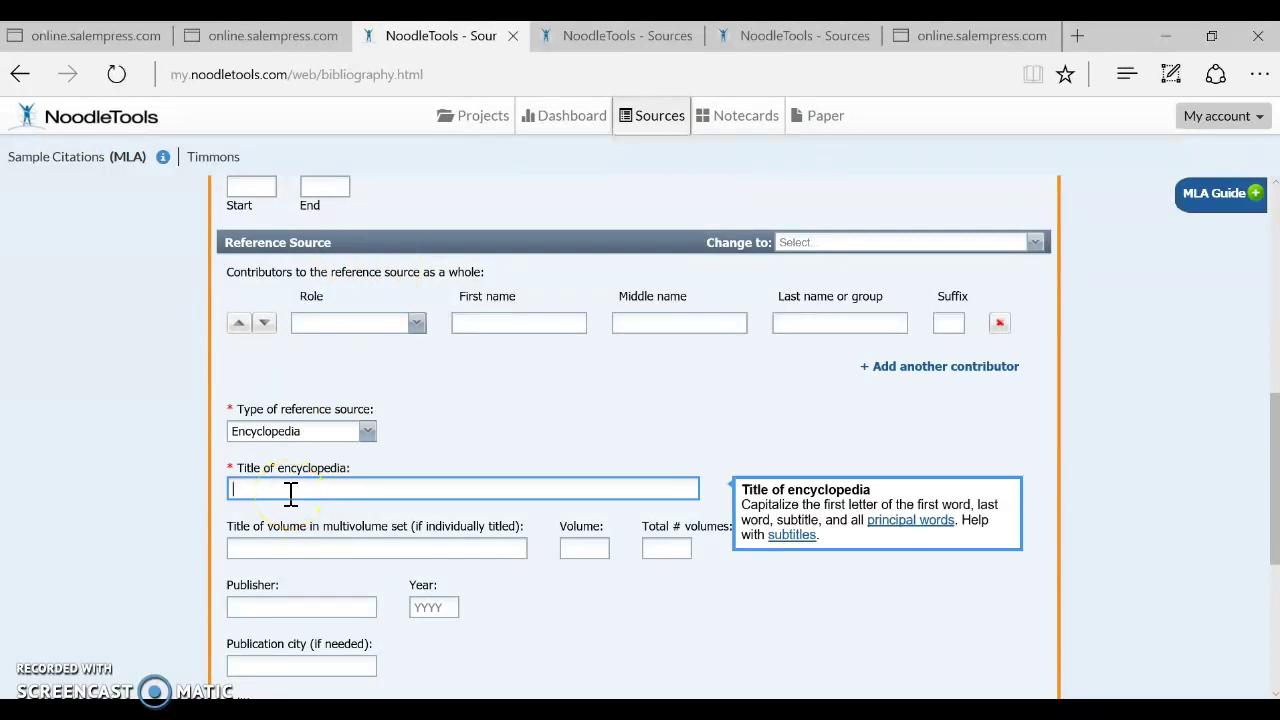
{"action": "key", "text": "ctrl+v"}
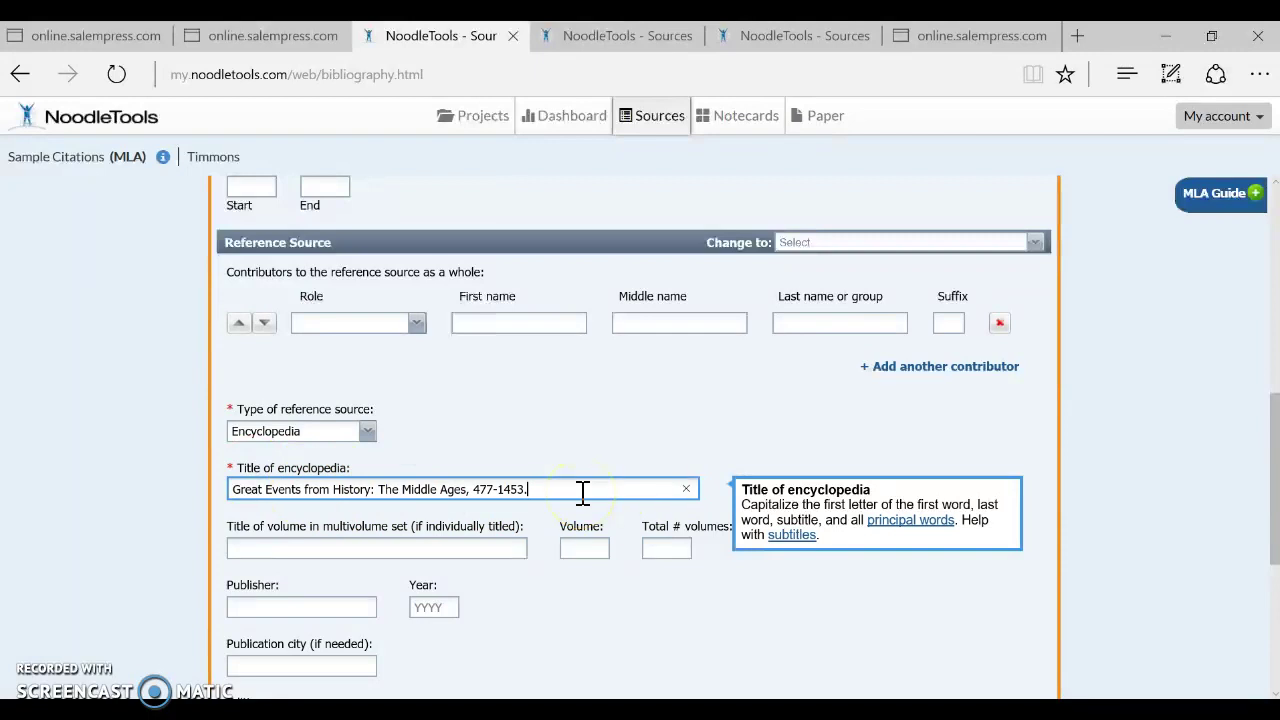
{"action": "left_click", "coordinate": [390, 546]}
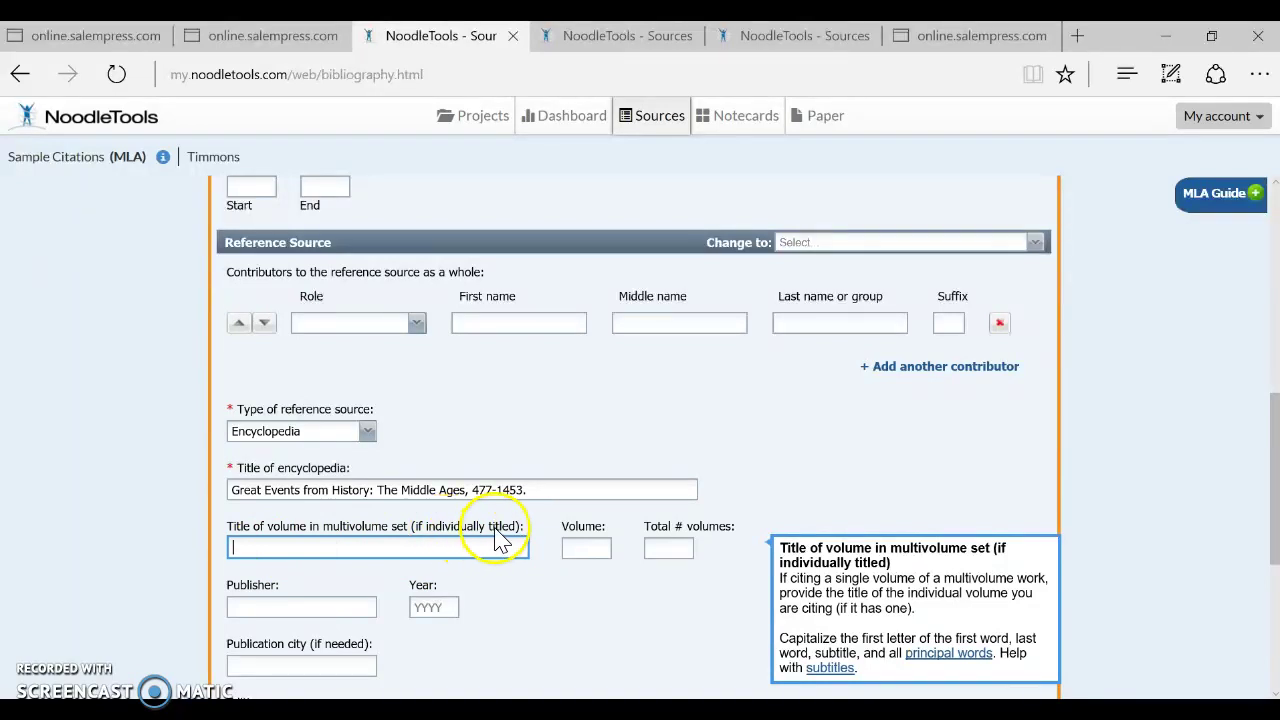
{"action": "left_click", "coordinate": [557, 488]}
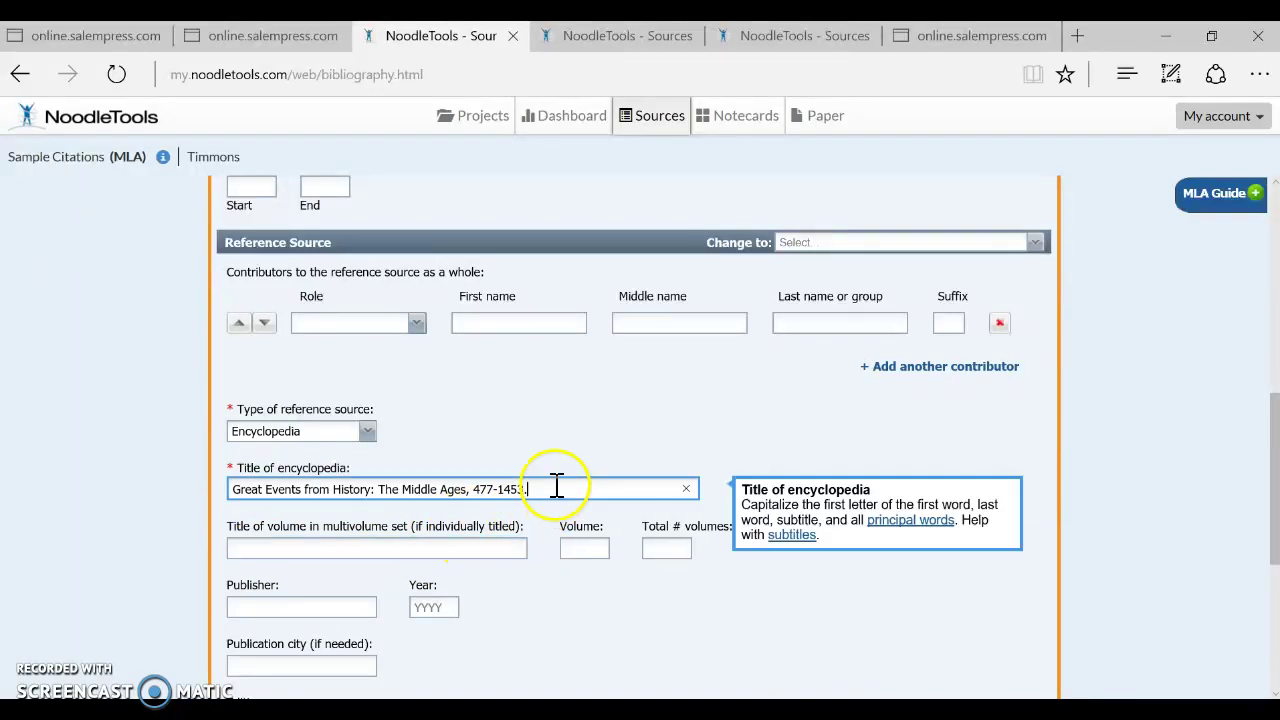
{"action": "left_click_drag", "start_coordinate": [571, 489], "coordinate": [240, 510]}
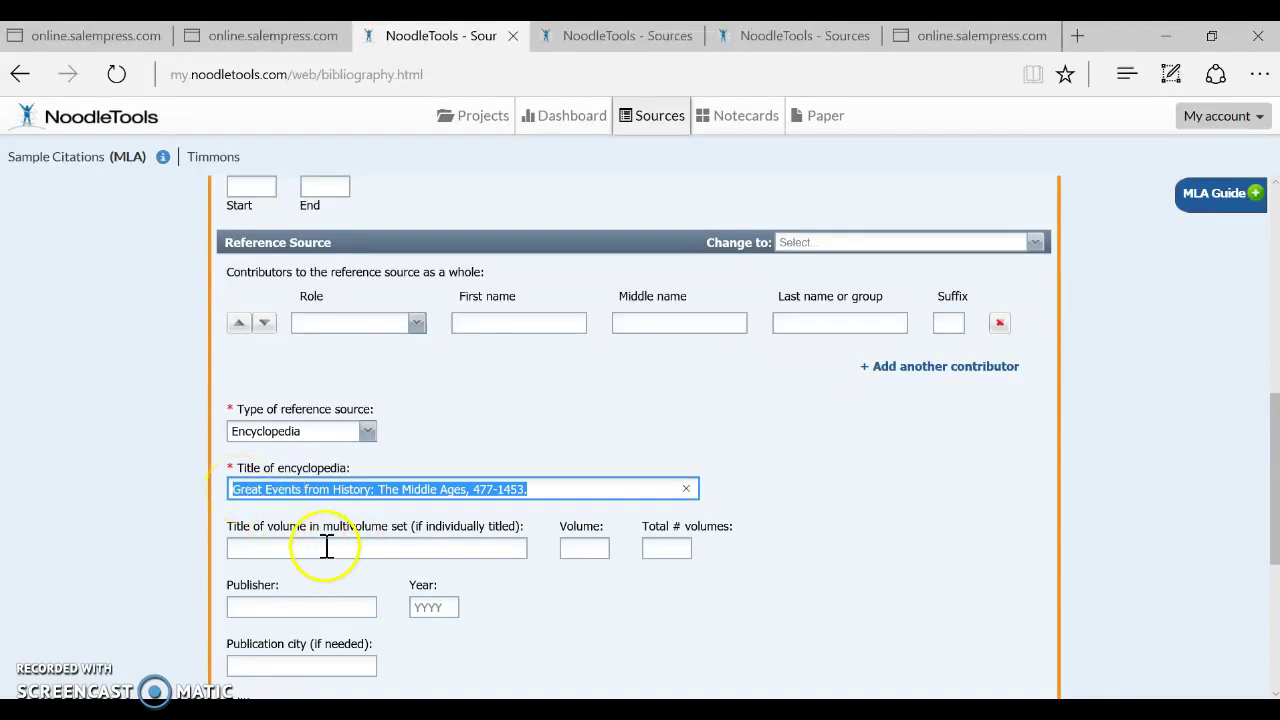
{"action": "left_click", "coordinate": [582, 489]}
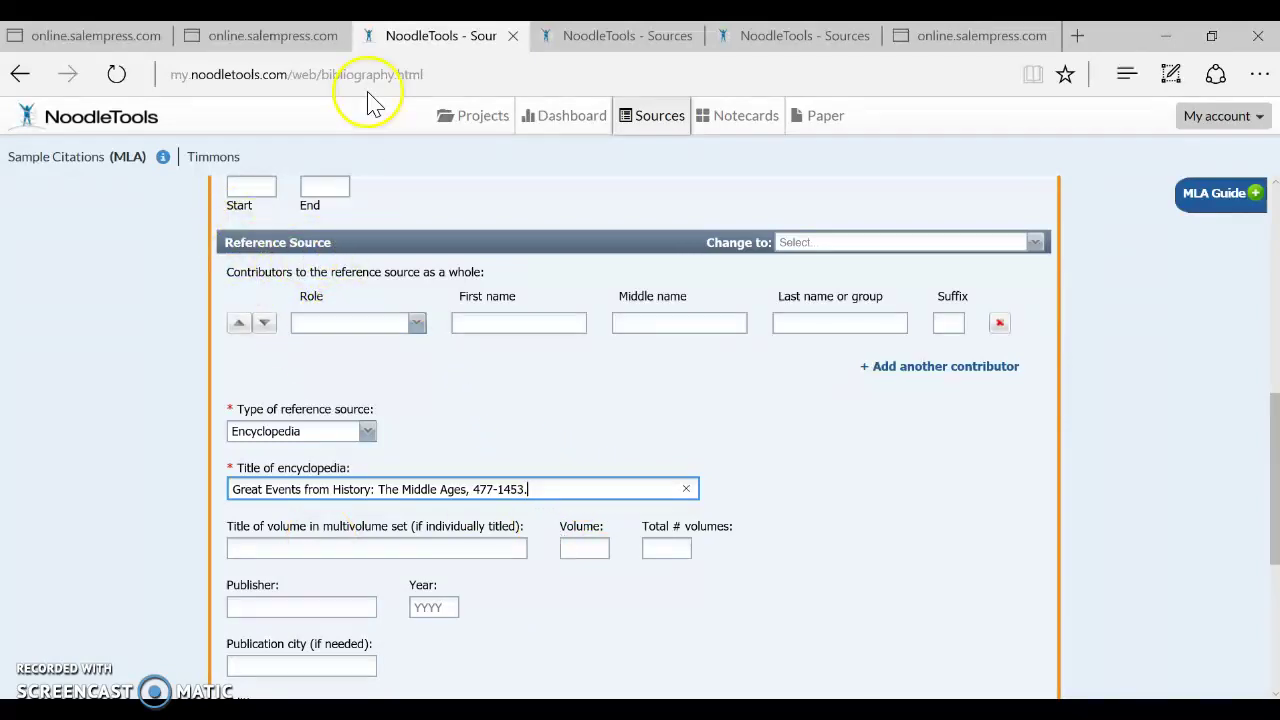
Select and copy the editor's surname following 'Ed.' in the MLA citation
{"action": "left_click", "coordinate": [275, 40]}
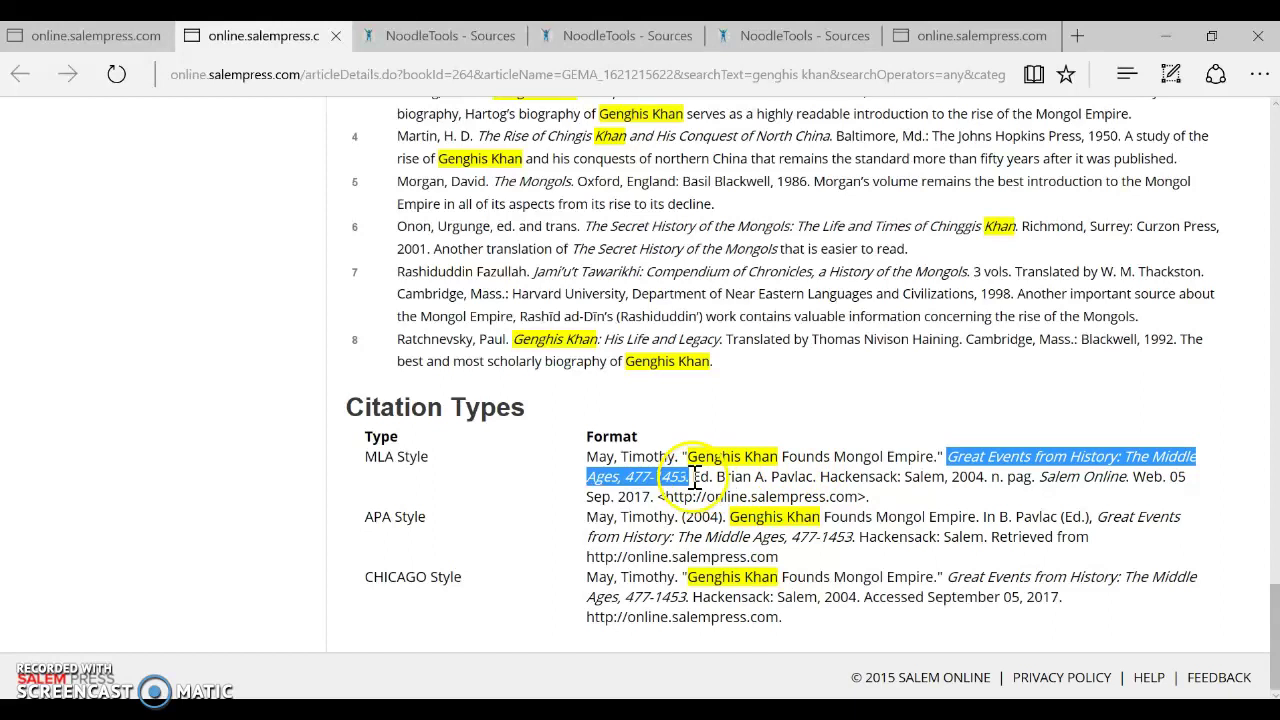
{"action": "left_click_drag", "start_coordinate": [694, 478], "coordinate": [806, 488]}
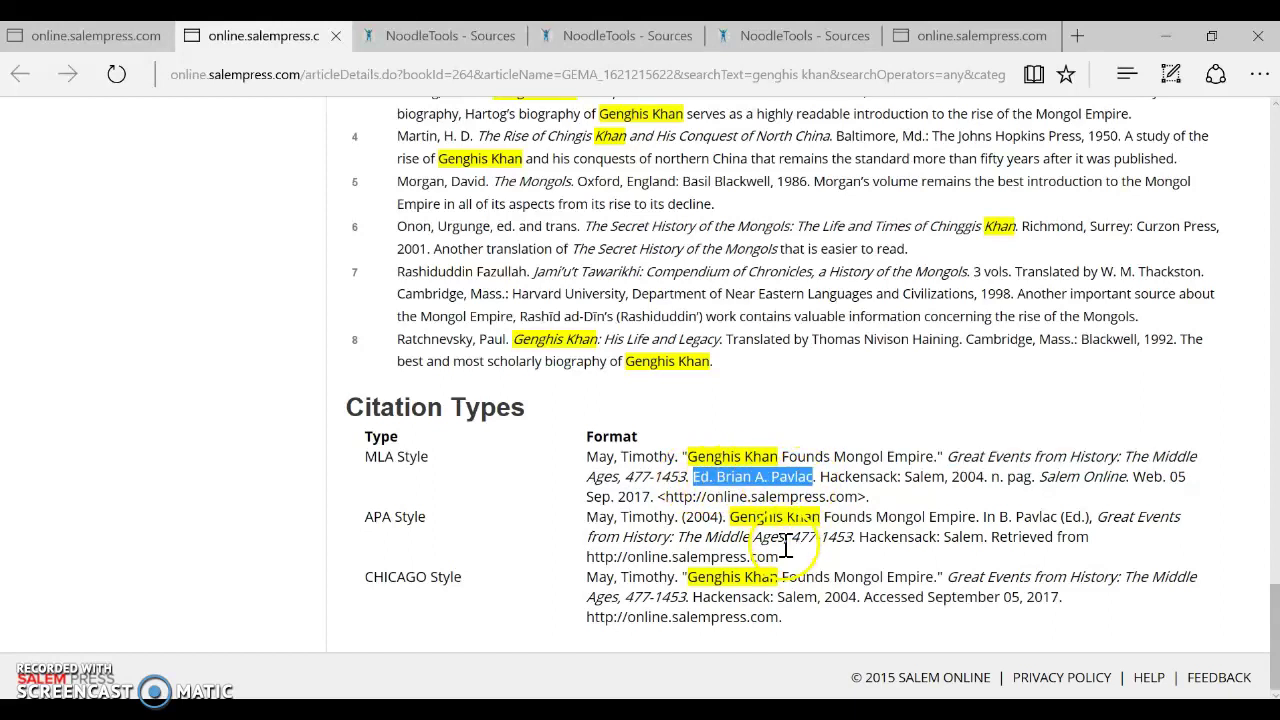
{"action": "left_click", "coordinate": [772, 476]}
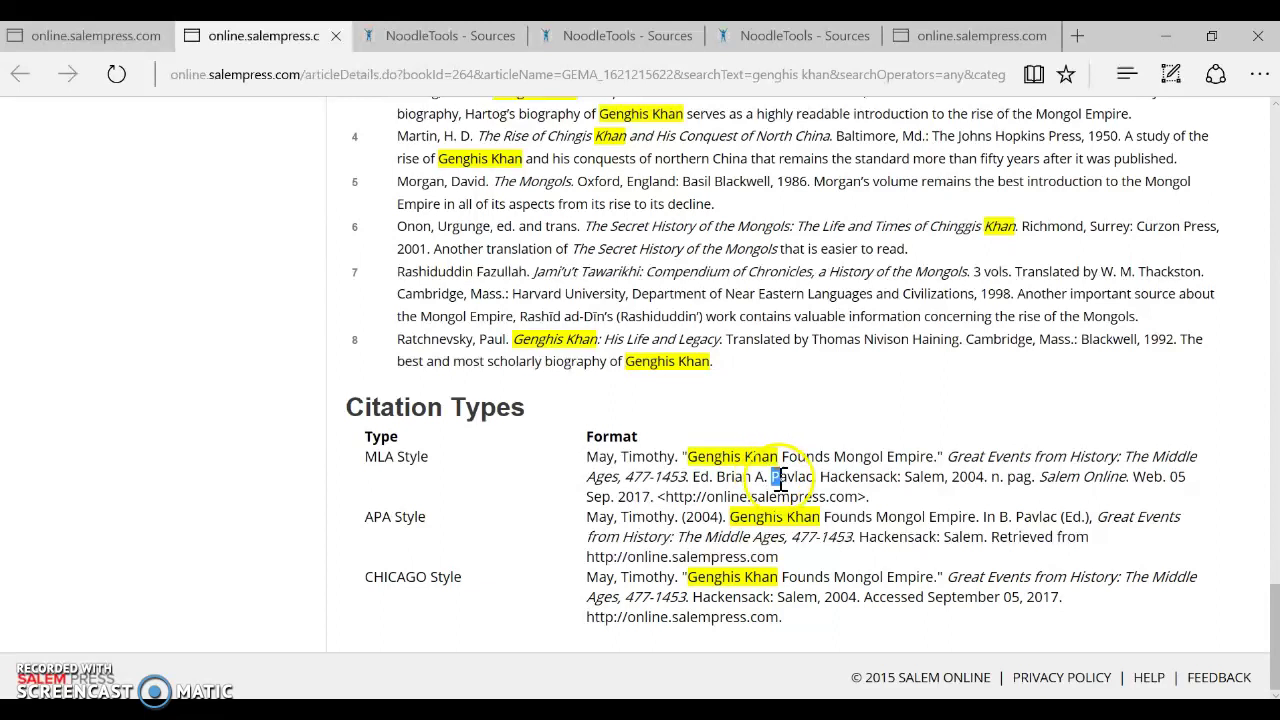
{"action": "left_click_drag", "start_coordinate": [780, 478], "coordinate": [812, 478]}
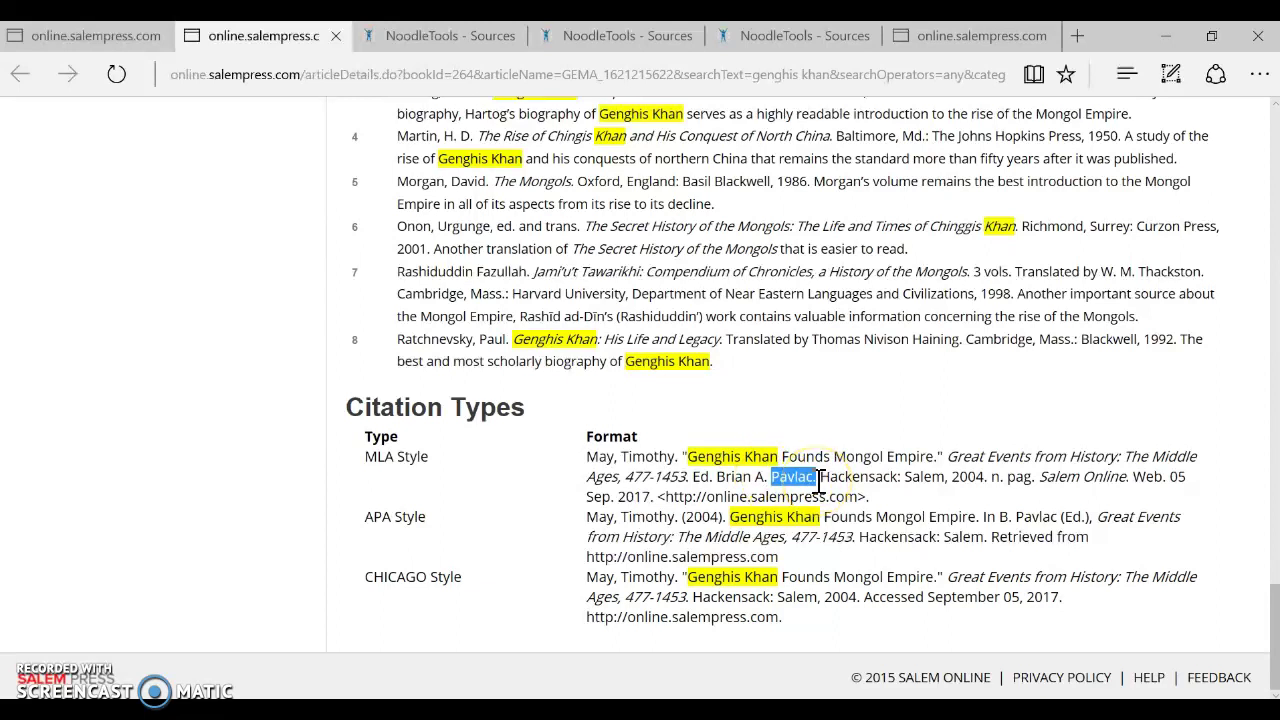
{"action": "right_click", "coordinate": [812, 484]}
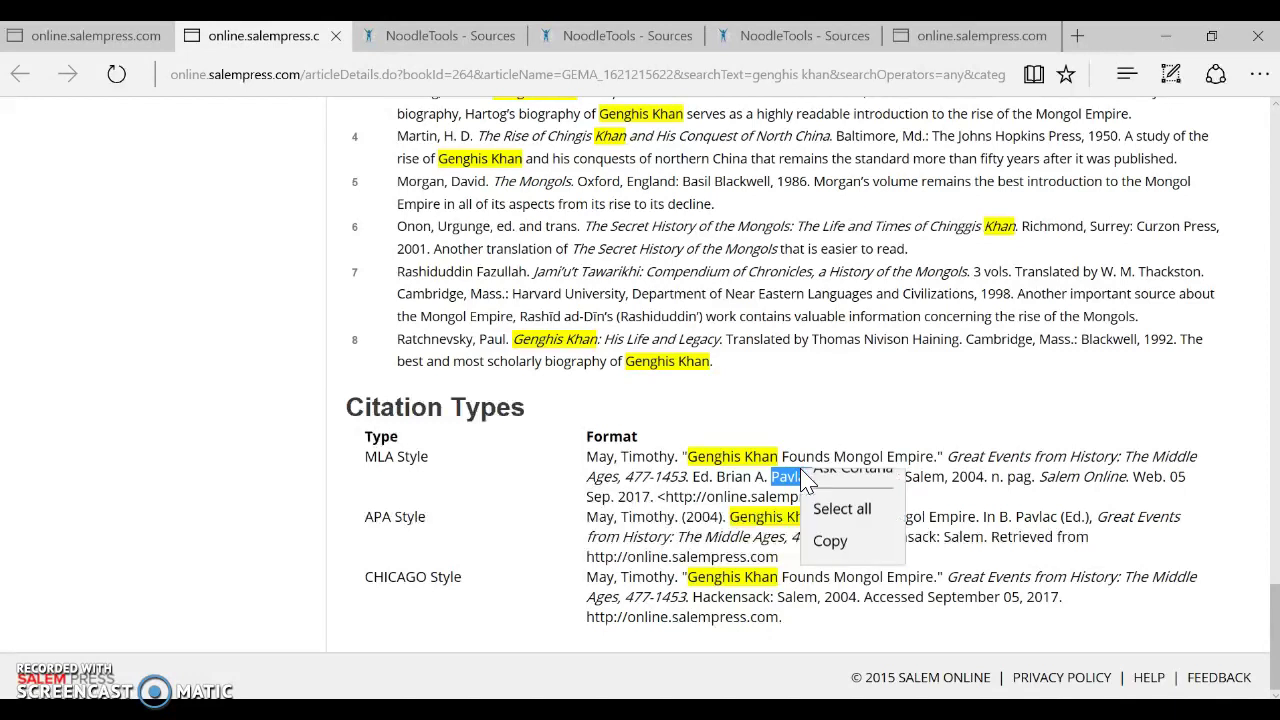
{"action": "left_click", "coordinate": [828, 566]}
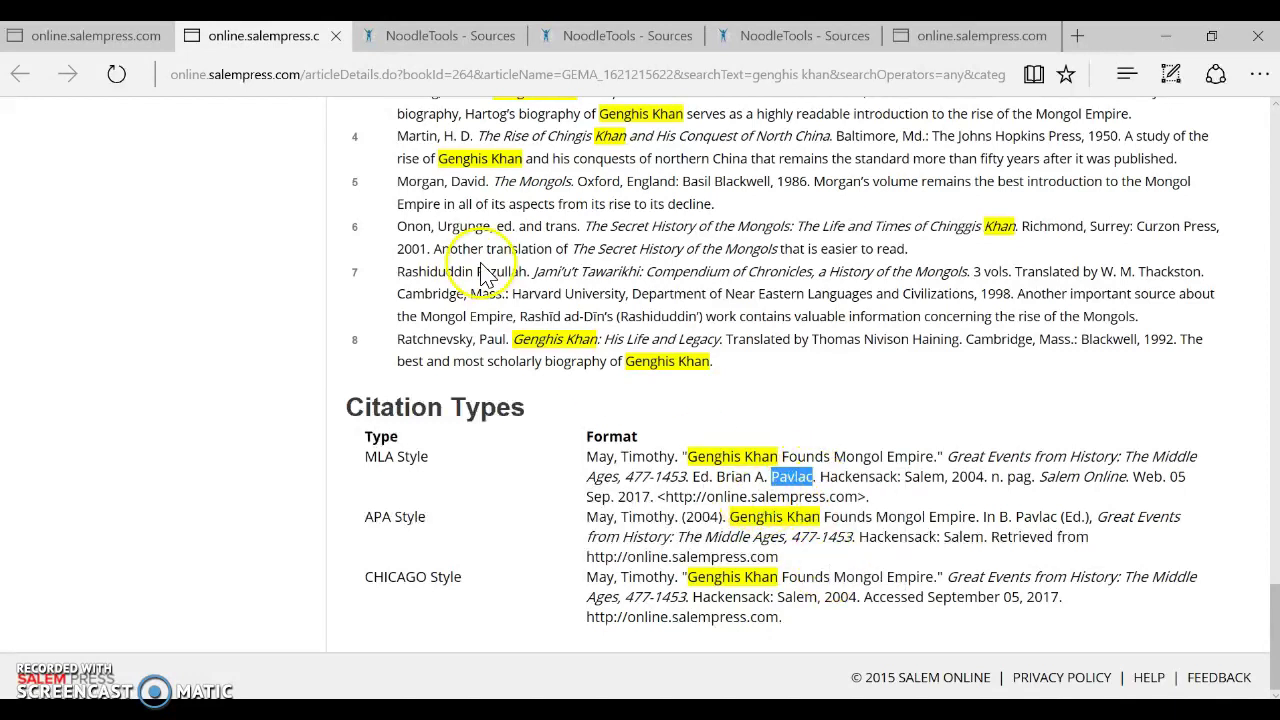
Set the reference-source contributor role to Editor
{"action": "left_click", "coordinate": [436, 36]}
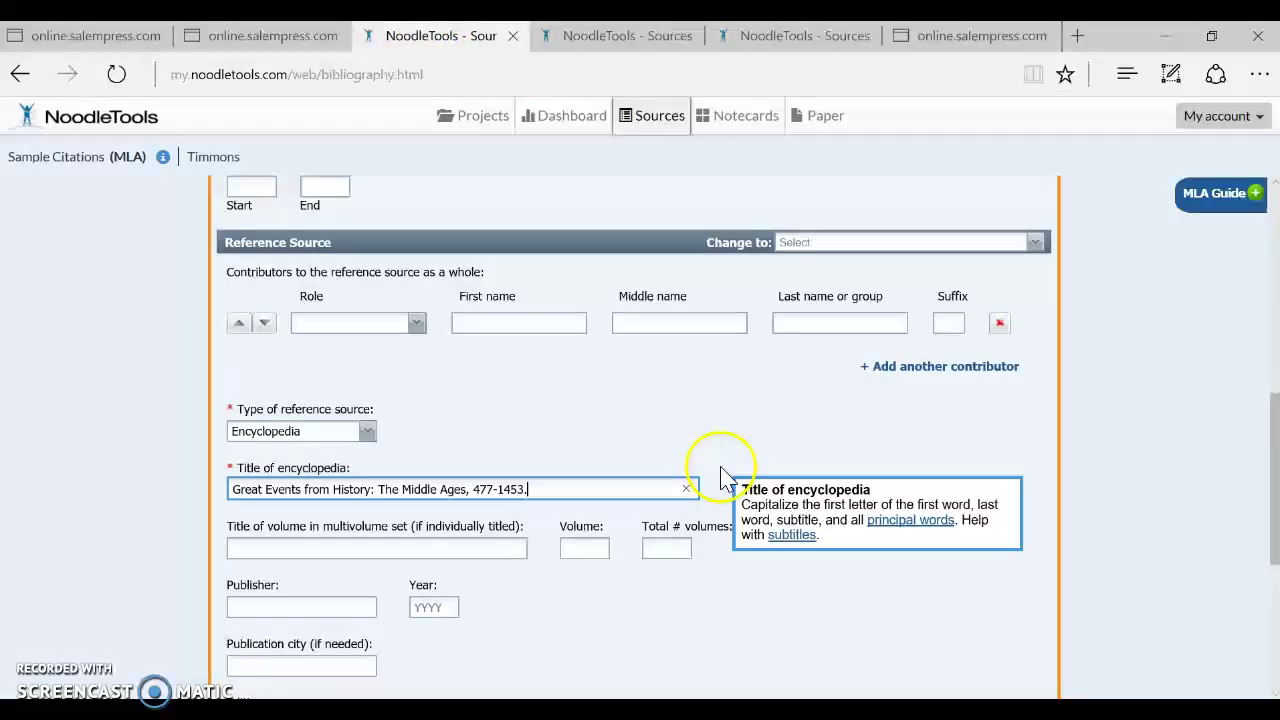
{"action": "left_click", "coordinate": [418, 325]}
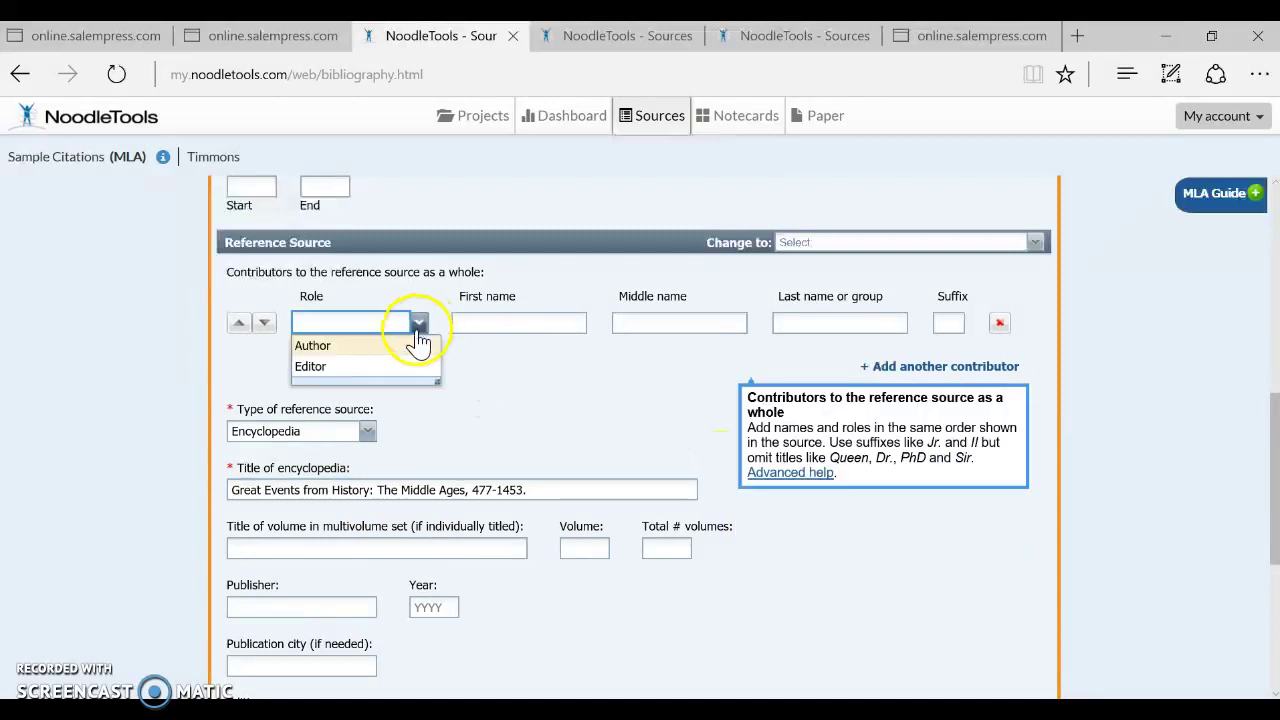
{"action": "left_click", "coordinate": [366, 368]}
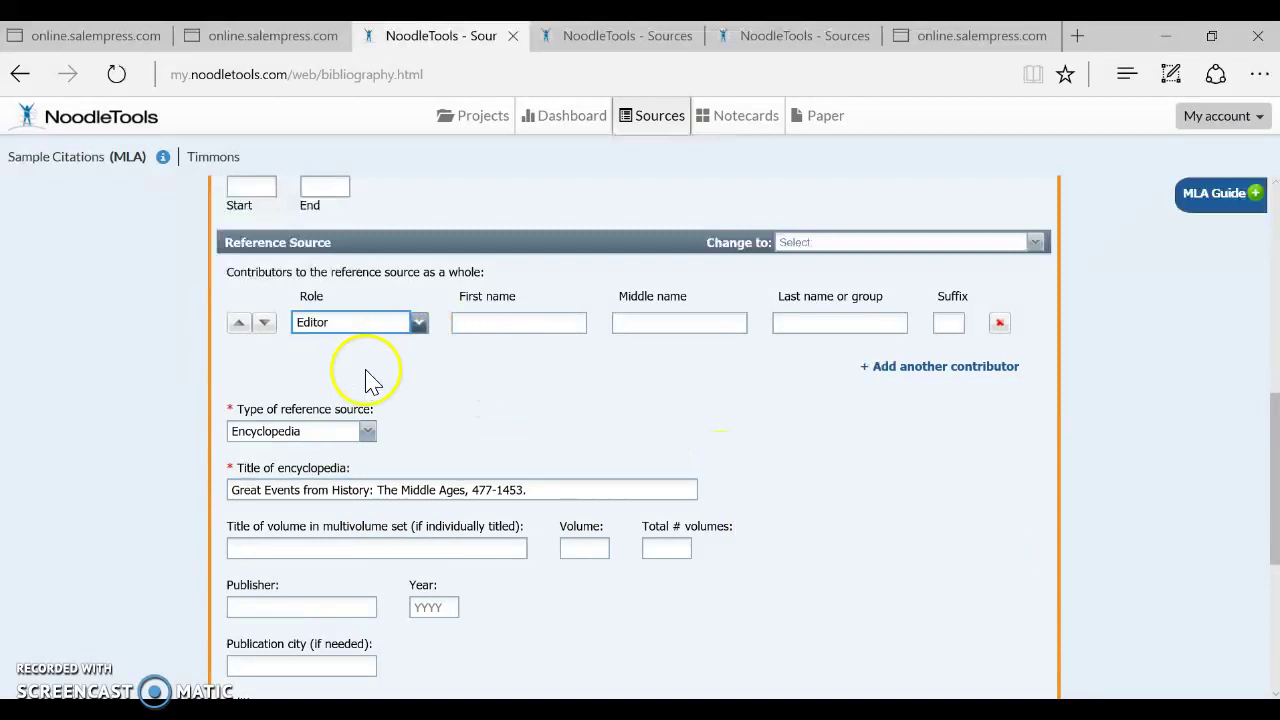
Enter the editor's first name and middle initial, then move on to Last name
{"action": "left_click", "coordinate": [255, 36]}
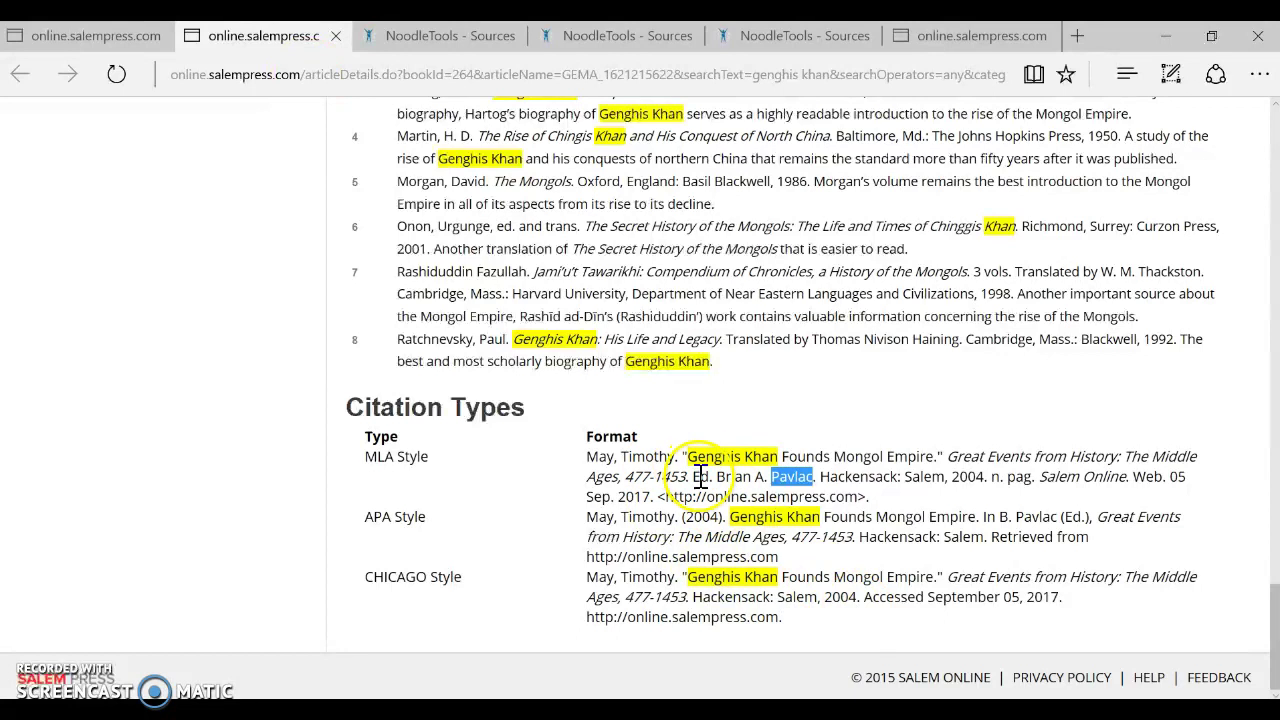
{"action": "left_click", "coordinate": [445, 36]}
{"action": "left_click", "coordinate": [507, 321]}
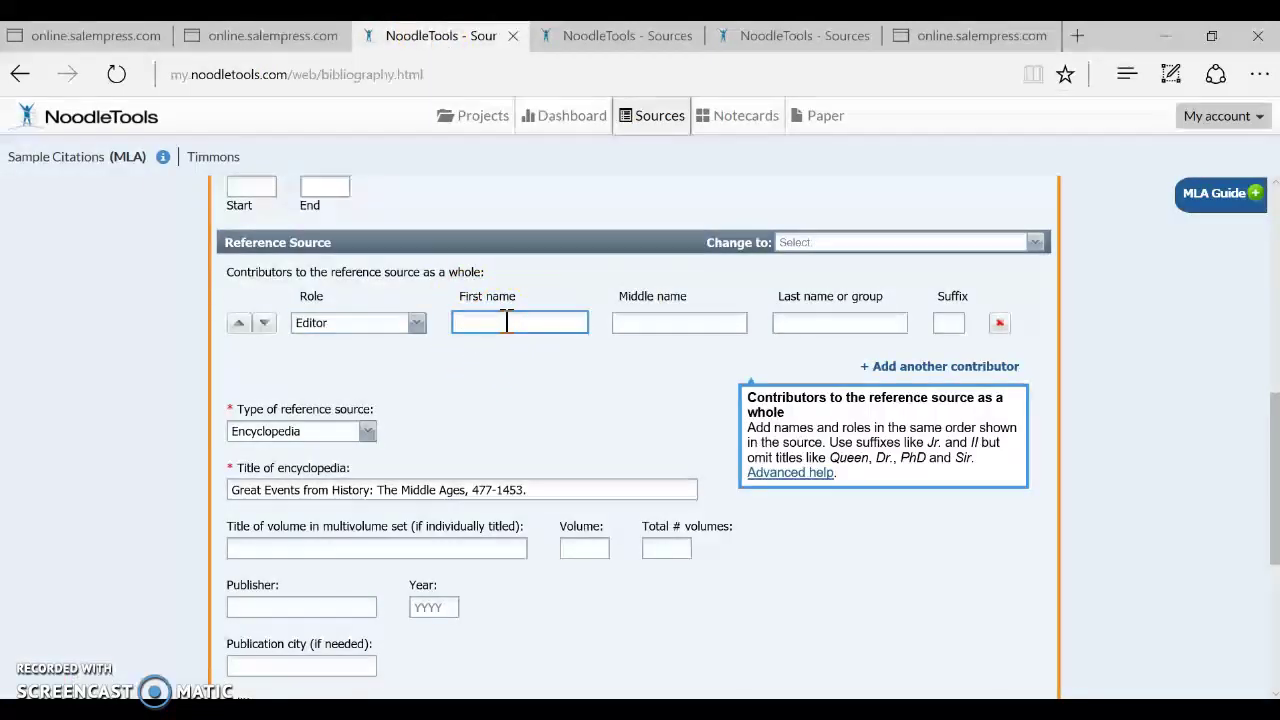
{"action": "type", "text": "Brian"}
{"action": "key", "text": "Tab"}
{"action": "type", "text": "A"}
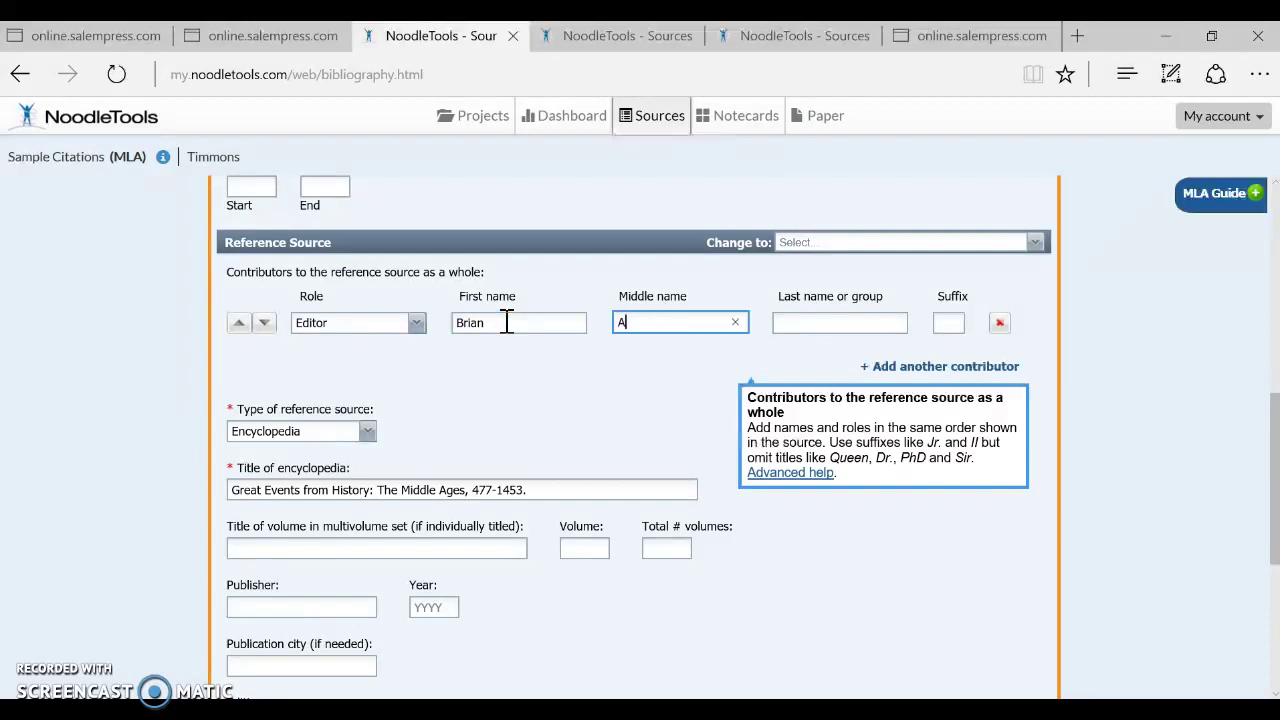
{"action": "key", "text": "Tab"}
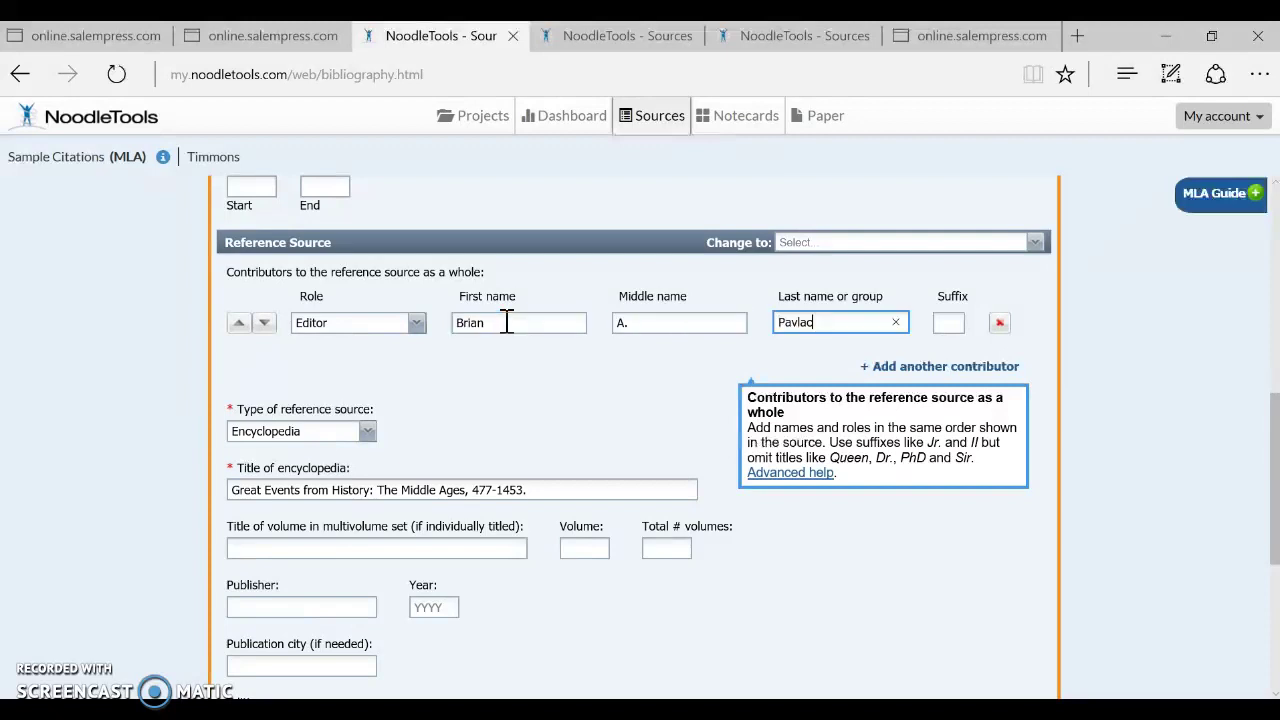
{"action": "left_click", "coordinate": [256, 44]}
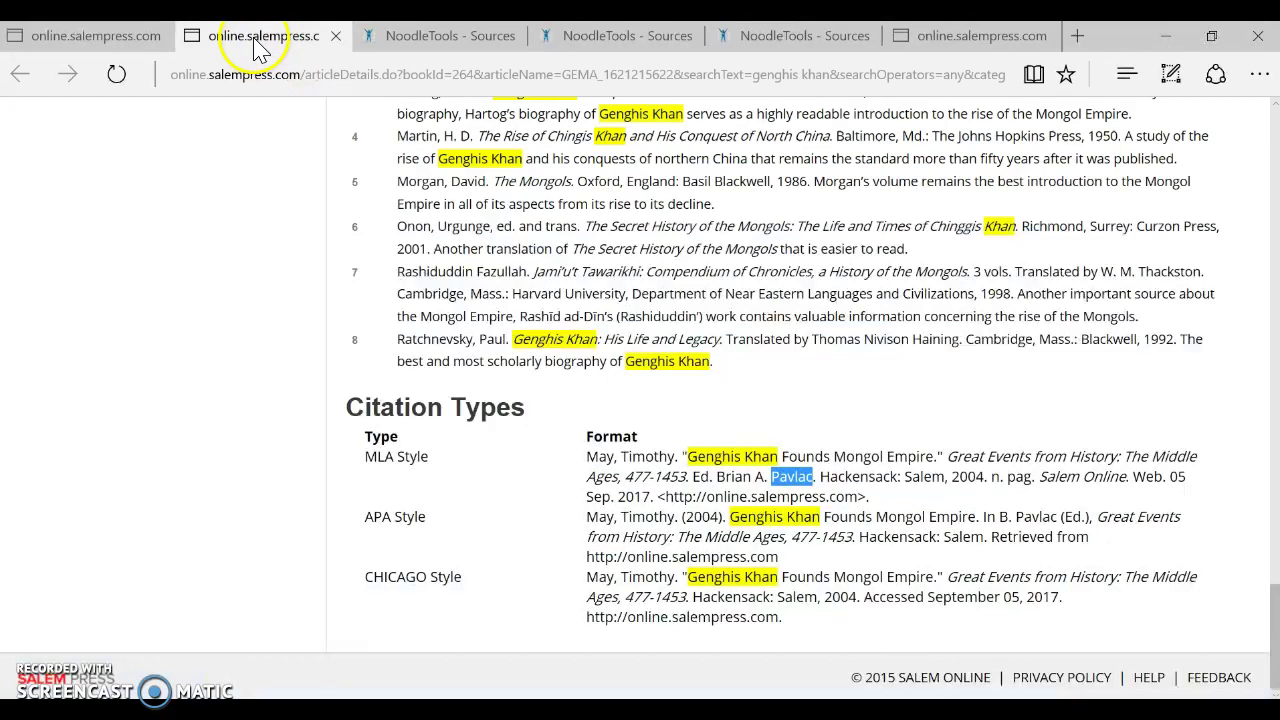
Select the publisher name 'Salem' after Hackensack in the MLA citation and drag it over to NoodleTools
{"action": "double_click", "coordinate": [702, 477]}
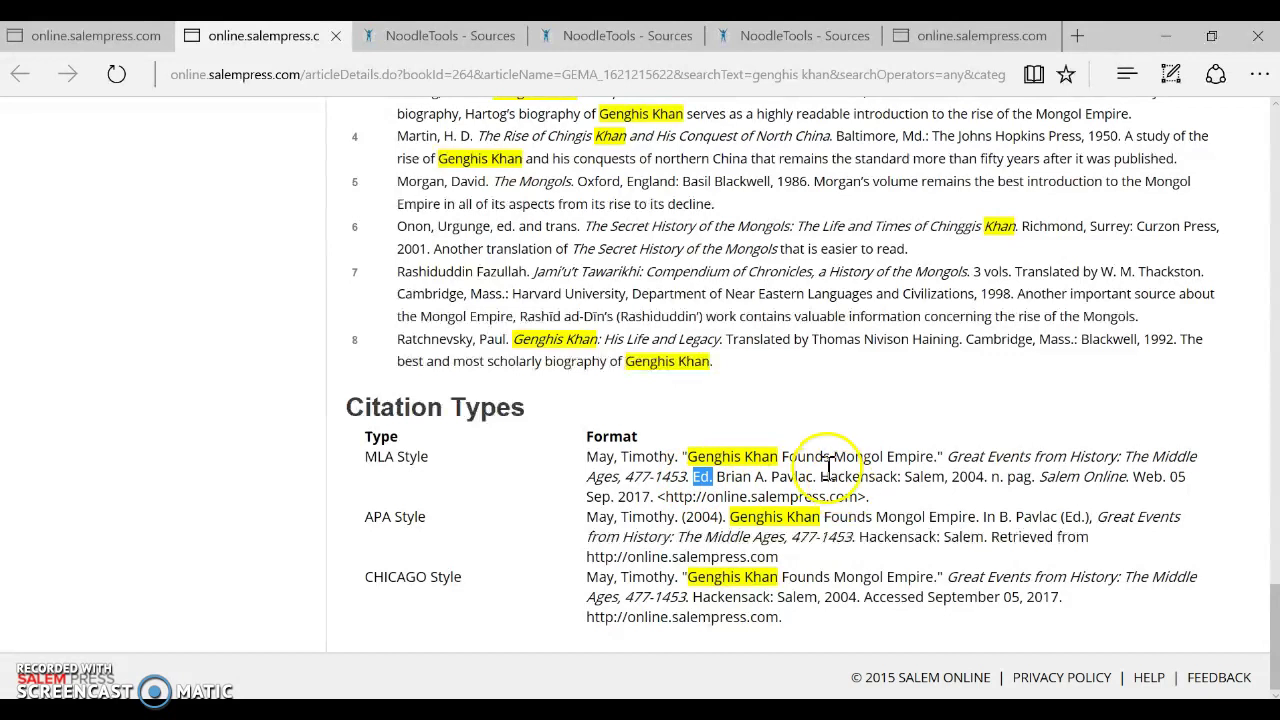
{"action": "left_click_drag", "start_coordinate": [822, 477], "coordinate": [942, 477]}
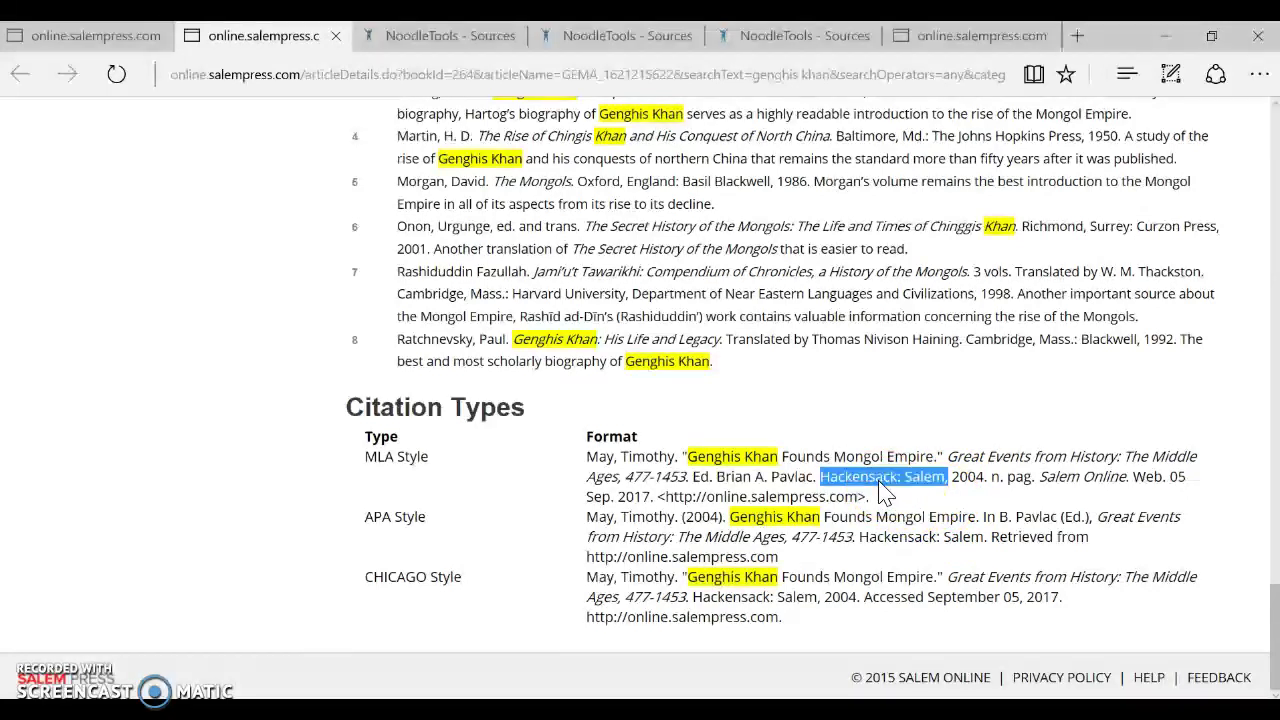
{"action": "right_click", "coordinate": [903, 475]}
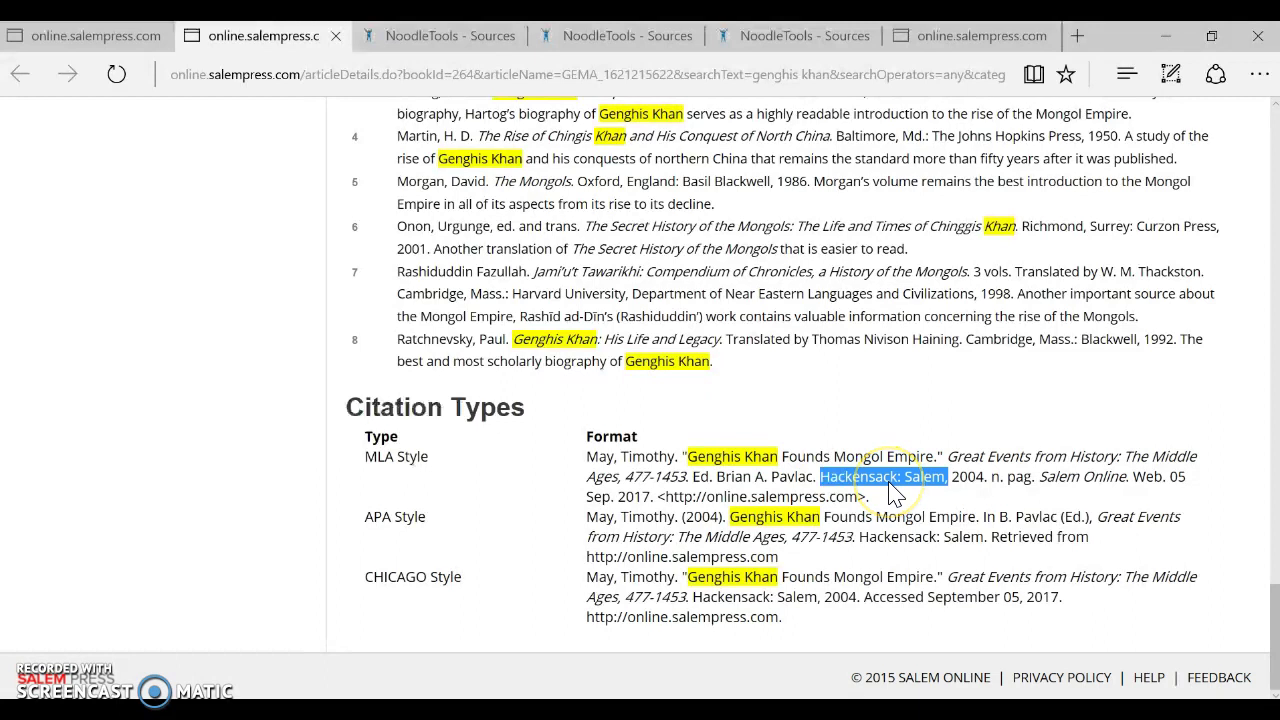
{"action": "left_click", "coordinate": [878, 477]}
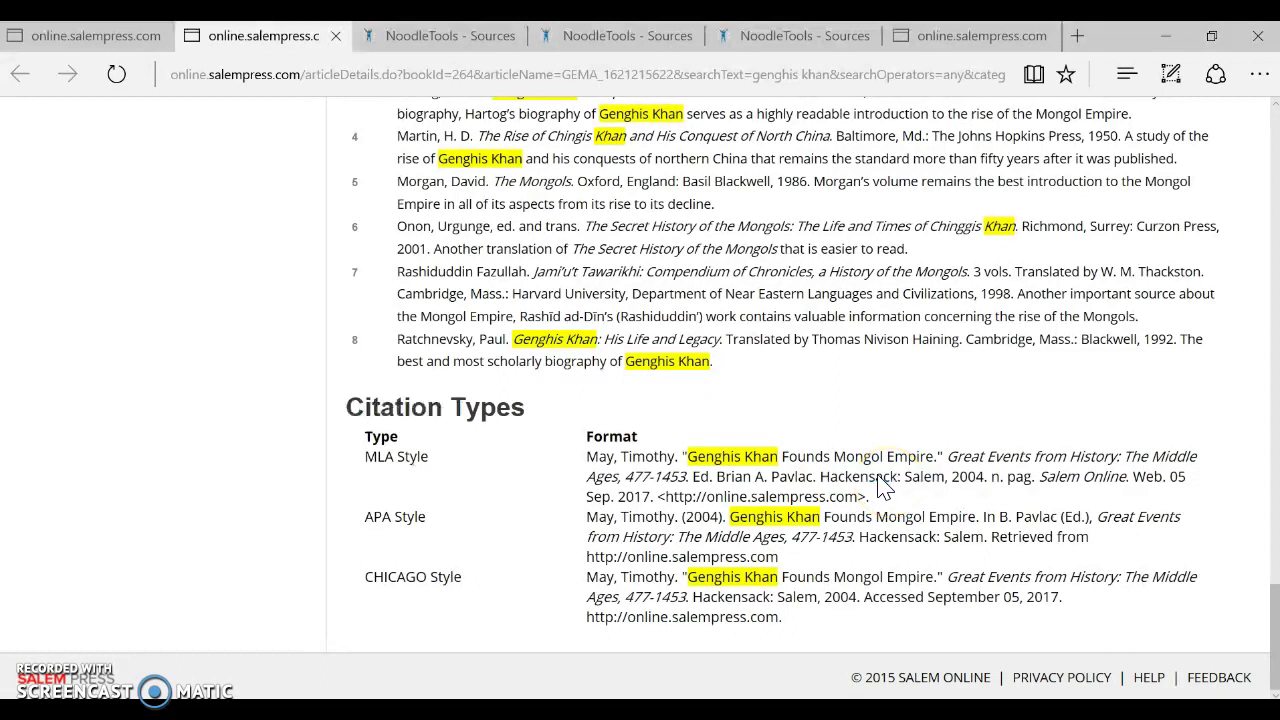
{"action": "double_click", "coordinate": [887, 477]}
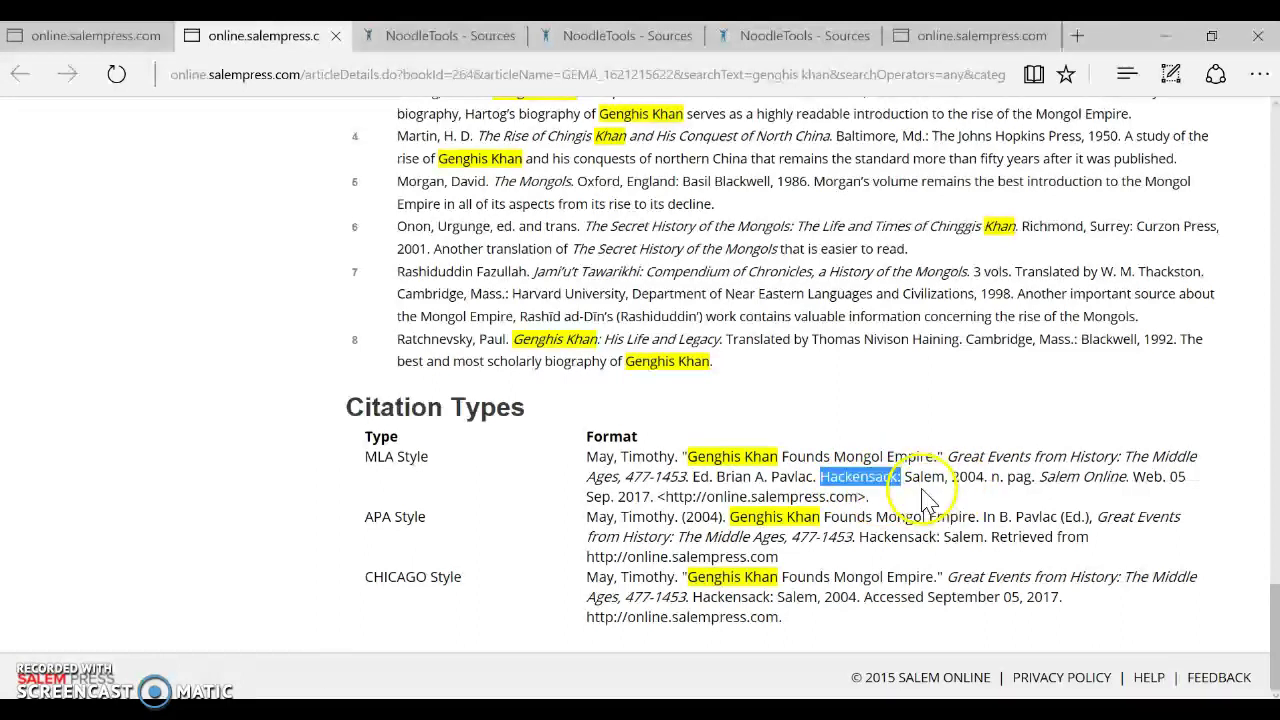
{"action": "right_click", "coordinate": [913, 479]}
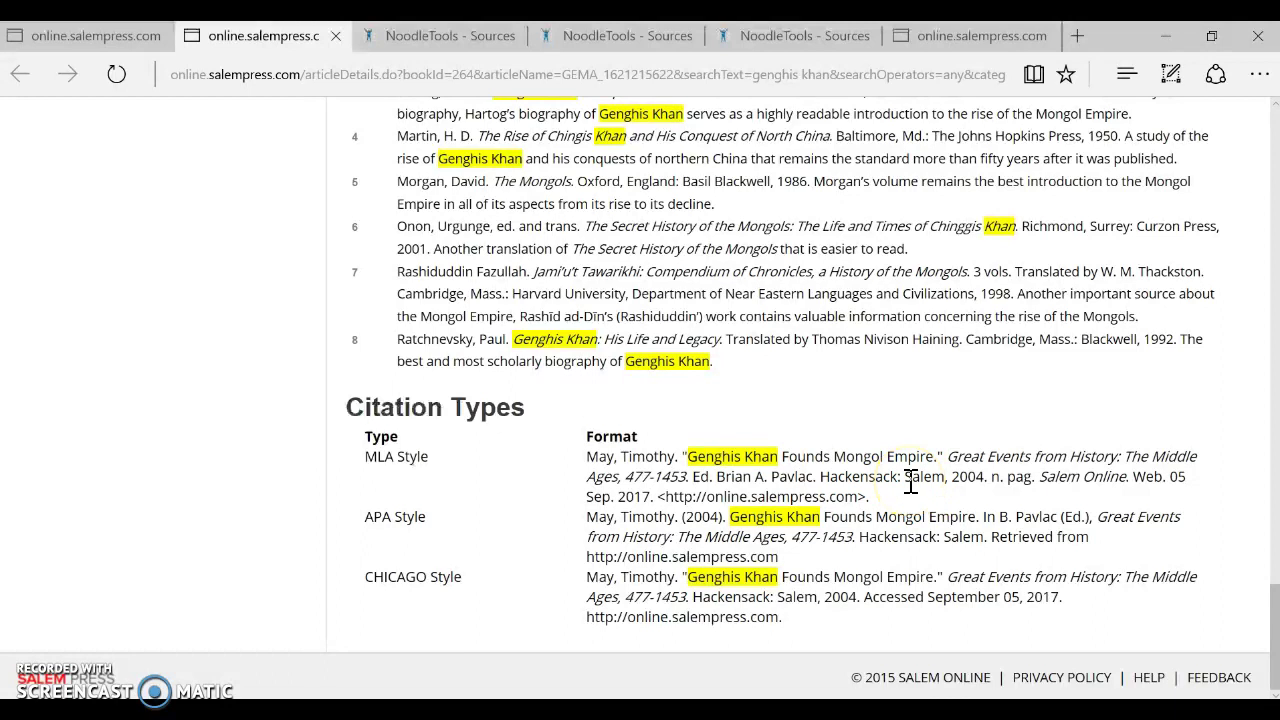
{"action": "left_click_drag", "start_coordinate": [913, 482], "coordinate": [945, 472]}
{"action": "right_click", "coordinate": [941, 502]}
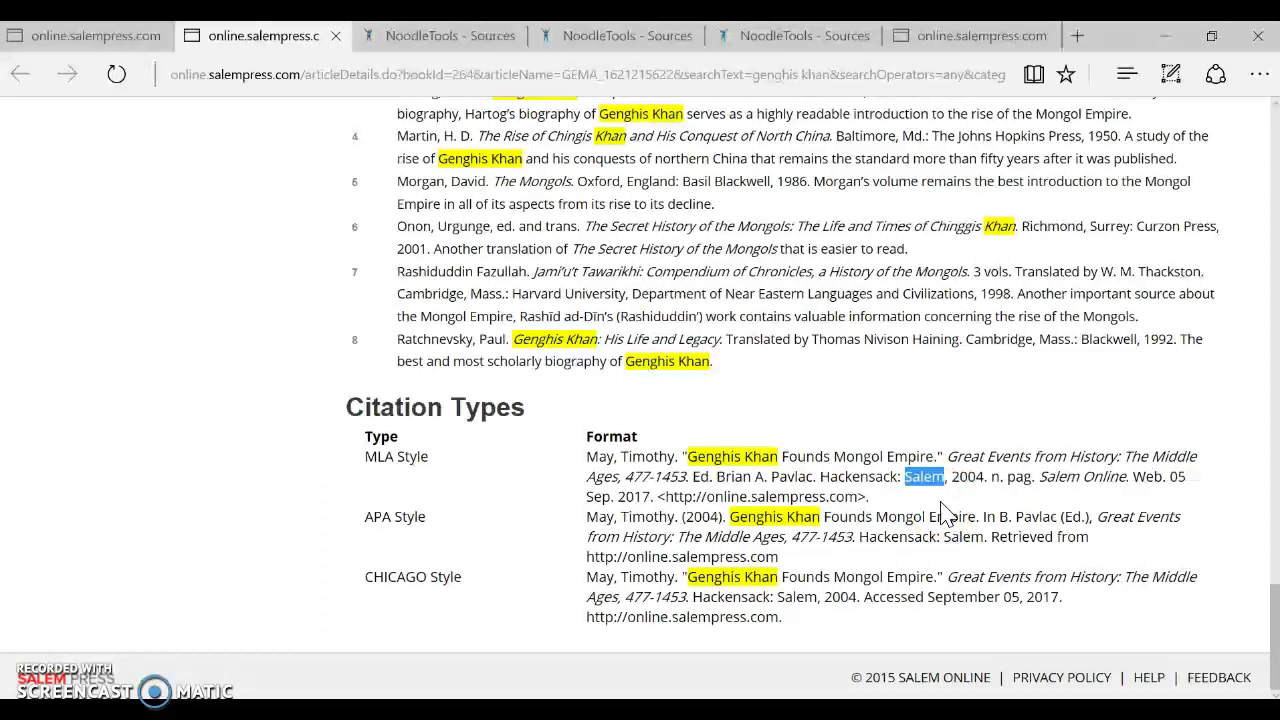
{"action": "left_click_drag", "start_coordinate": [925, 477], "coordinate": [568, 204]}
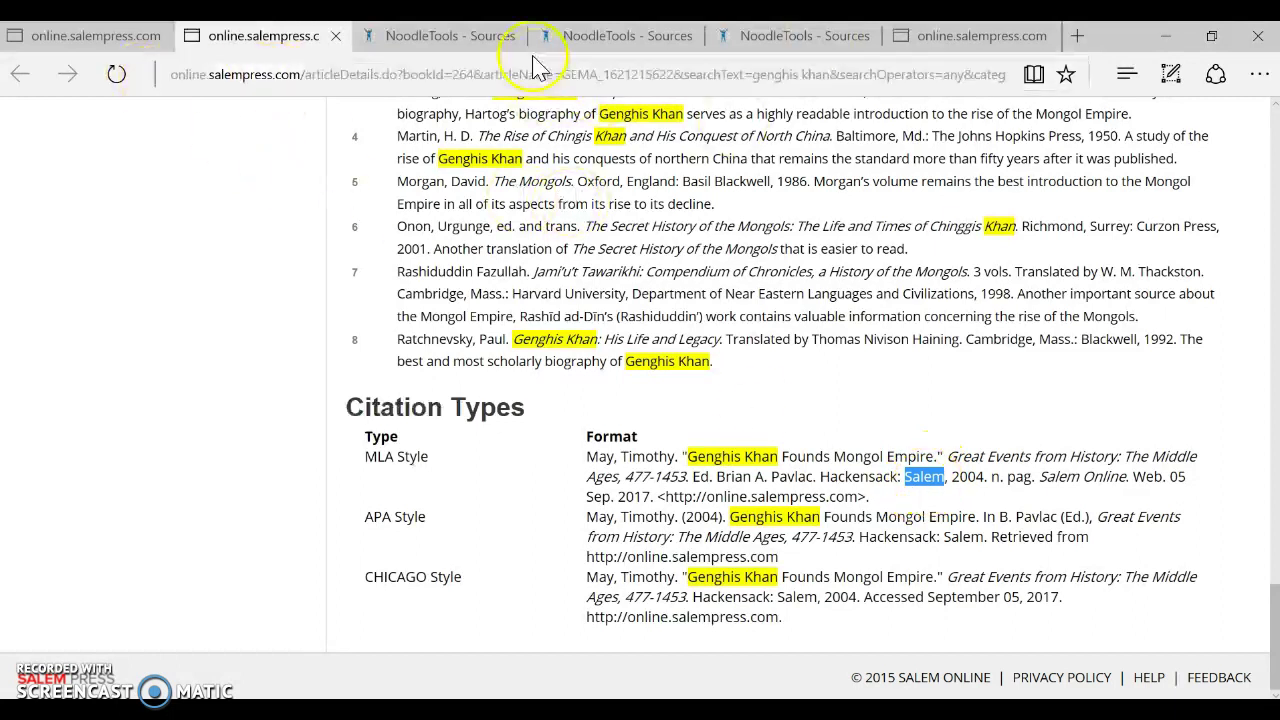
{"action": "left_click_drag", "start_coordinate": [535, 66], "coordinate": [287, 605]}
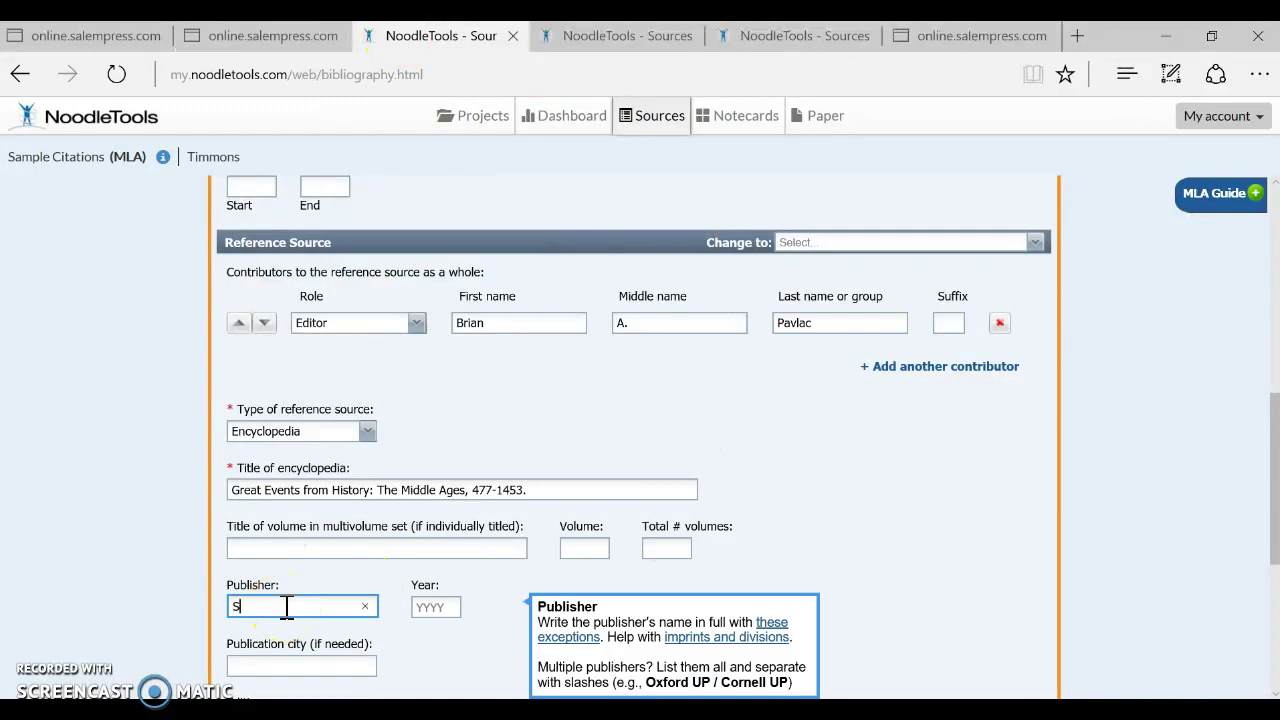
Enter Salem as the publisher and move to the Year field
{"action": "scroll", "coordinate": [287, 606], "scroll_direction": "down", "scroll_amount": 1}
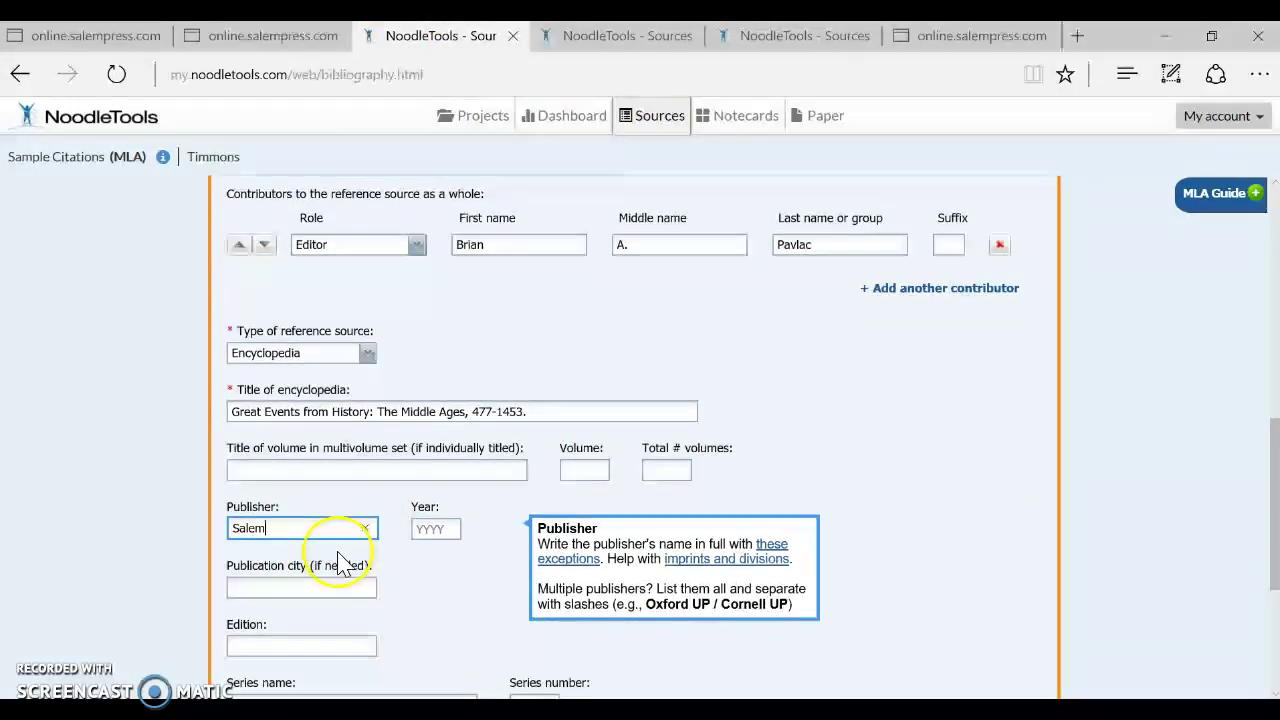
{"action": "left_click", "coordinate": [345, 585]}
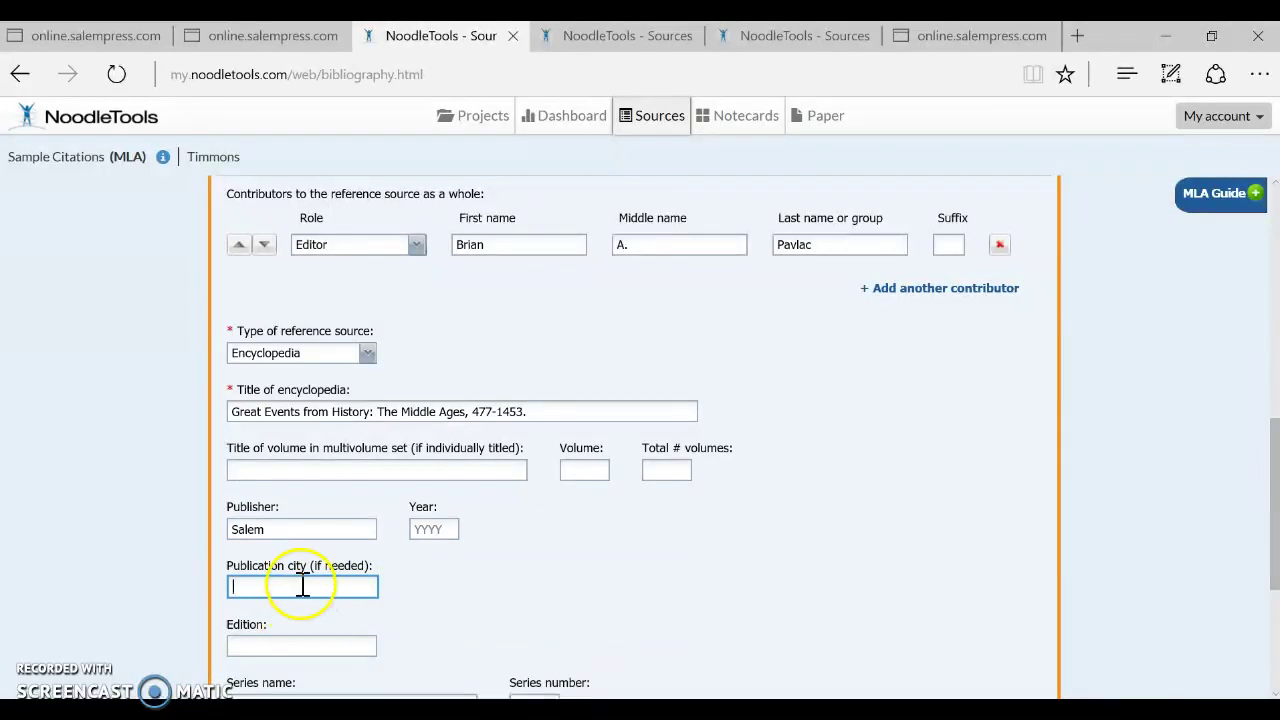
{"action": "left_click", "coordinate": [443, 530]}
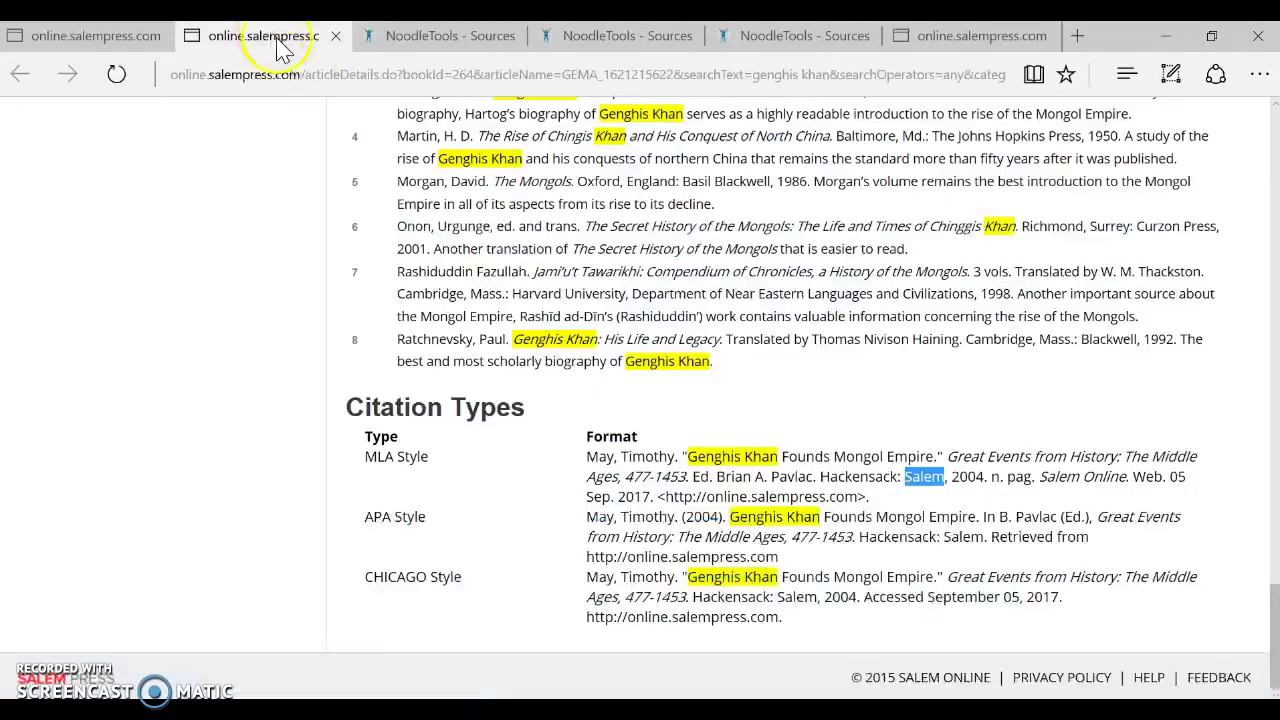
Copy the year 2004 from Salem Online's MLA citation for the Year field
{"action": "left_click", "coordinate": [263, 35]}
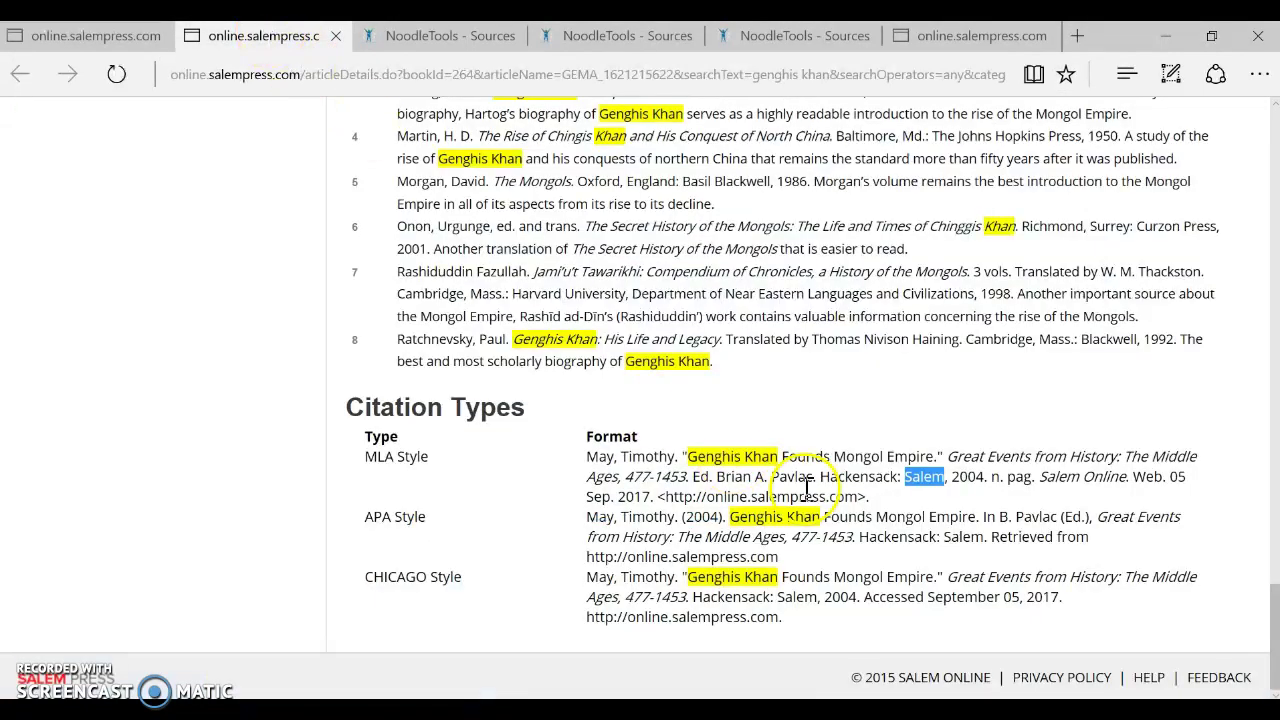
{"action": "double_click", "coordinate": [972, 478]}
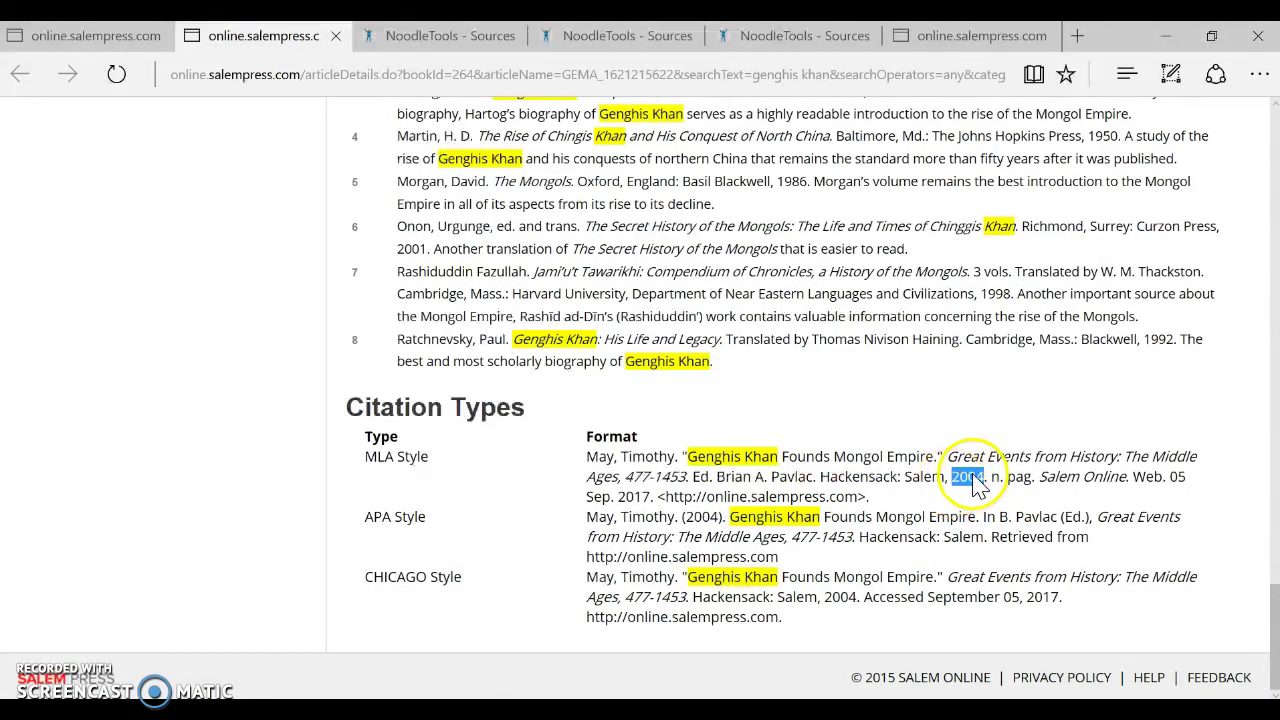
{"action": "right_click", "coordinate": [975, 483]}
{"action": "left_click", "coordinate": [1003, 567]}
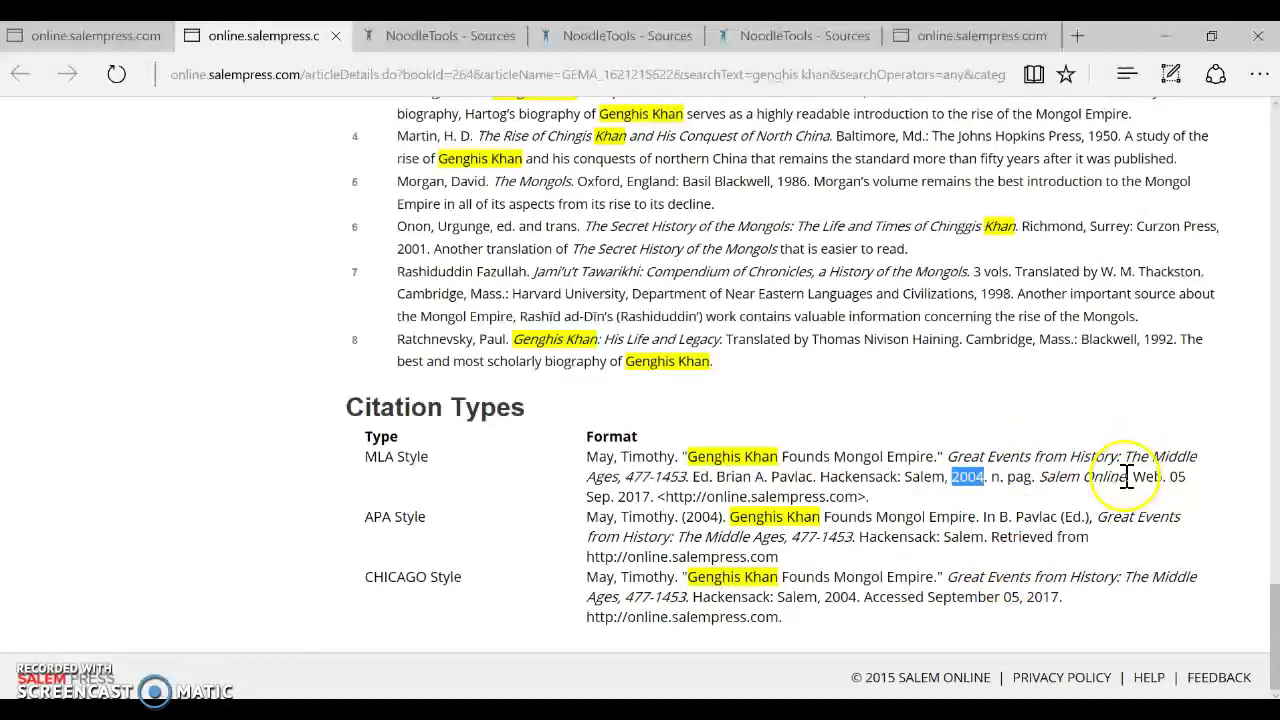
{"action": "left_click_drag", "start_coordinate": [1131, 478], "coordinate": [1047, 490]}
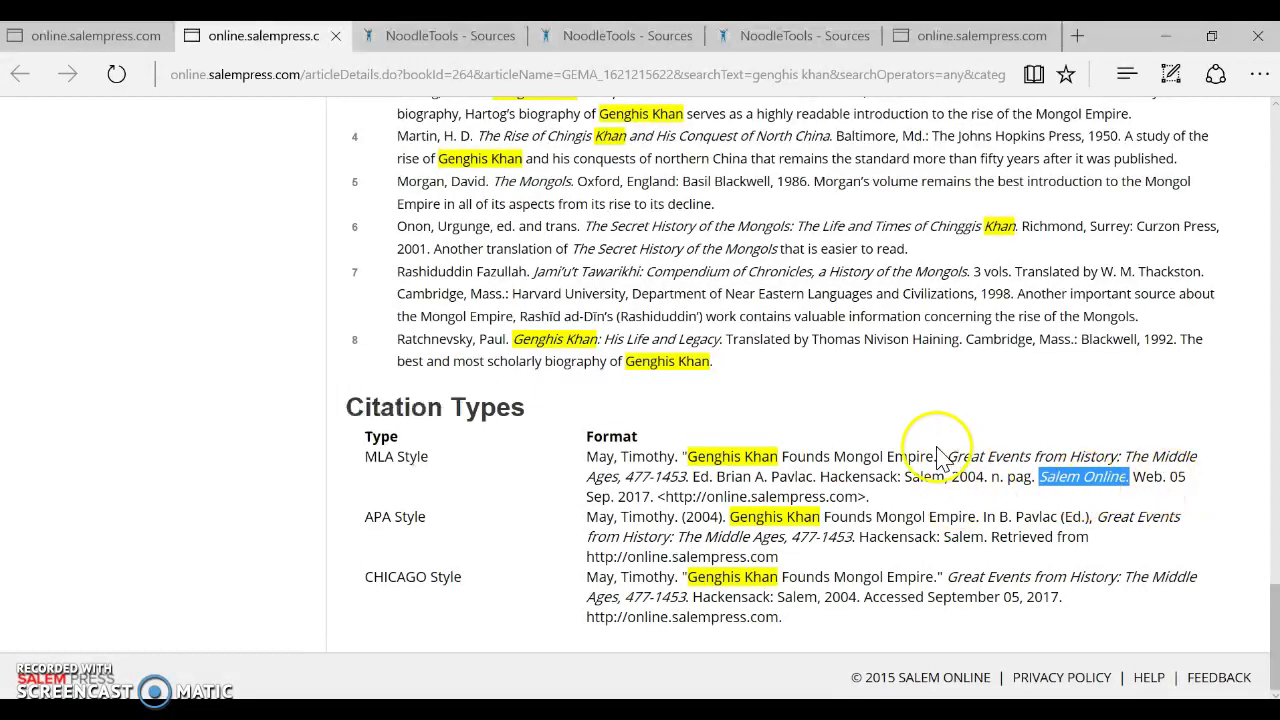
{"action": "left_click", "coordinate": [418, 50]}
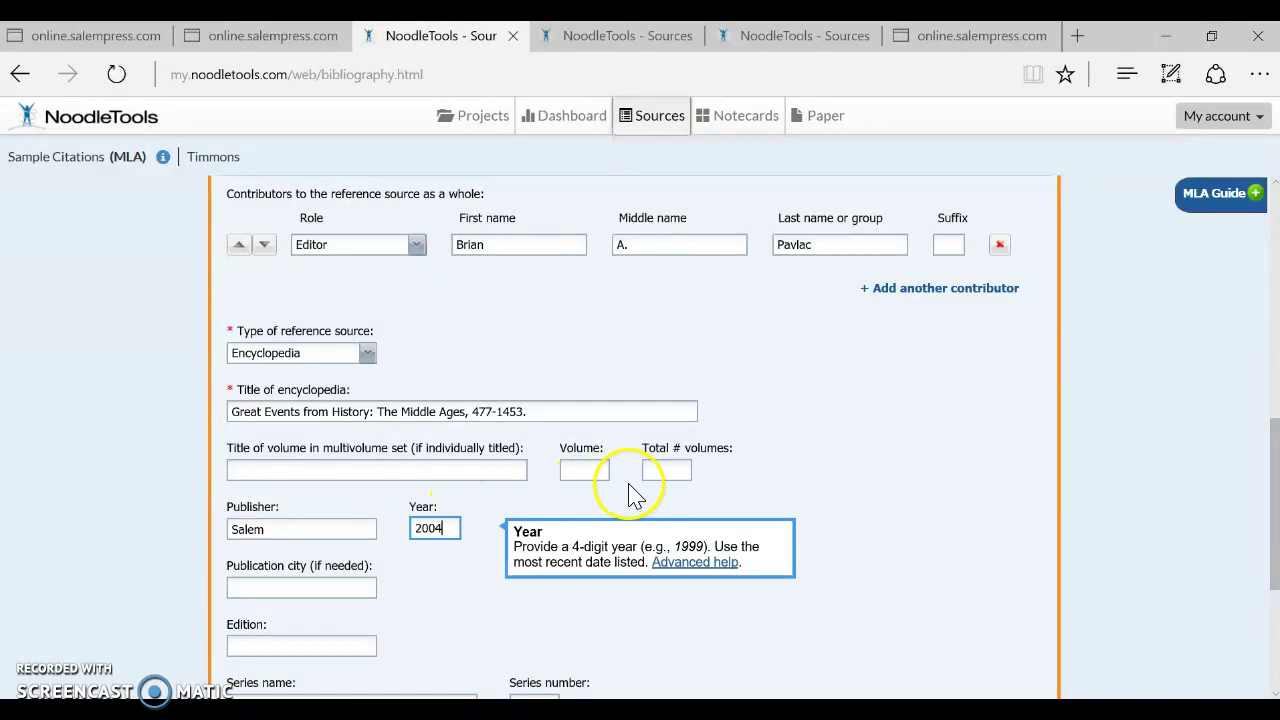
{"action": "scroll", "coordinate": [820, 442], "scroll_direction": "up", "scroll_amount": 1}
{"action": "scroll", "coordinate": [820, 442], "scroll_direction": "up", "scroll_amount": 1}
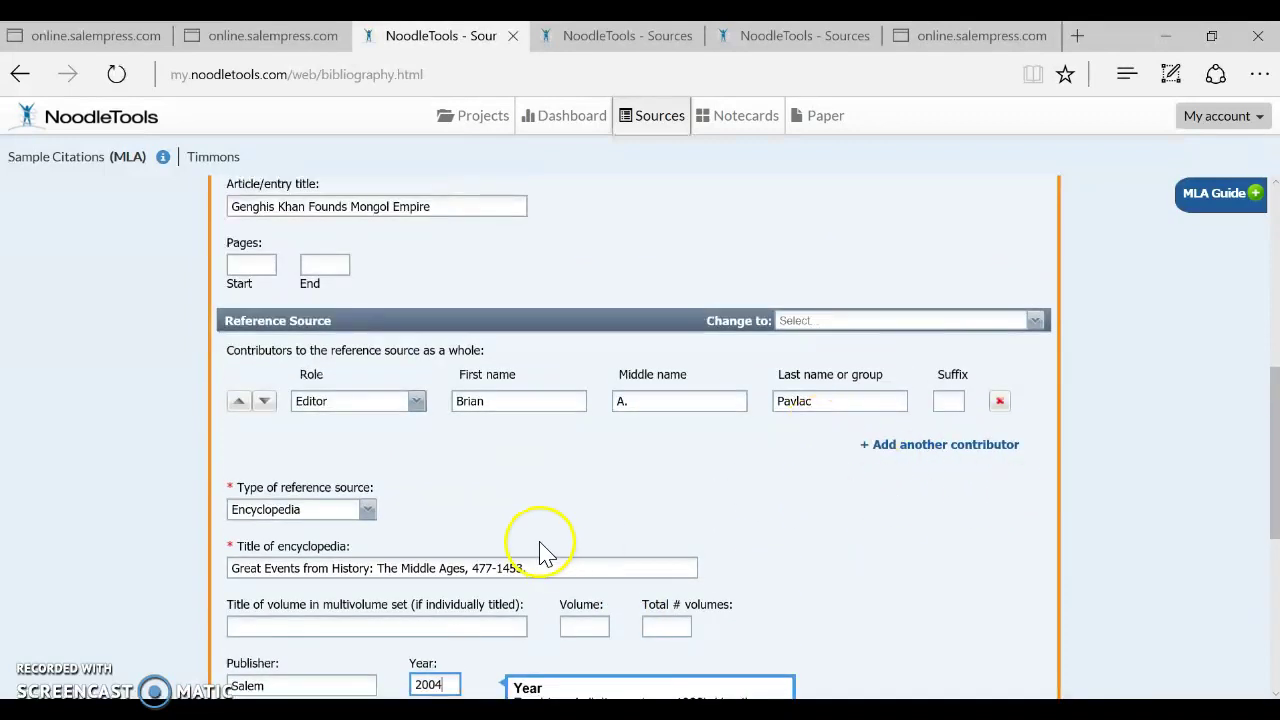
{"action": "left_click", "coordinate": [598, 627]}
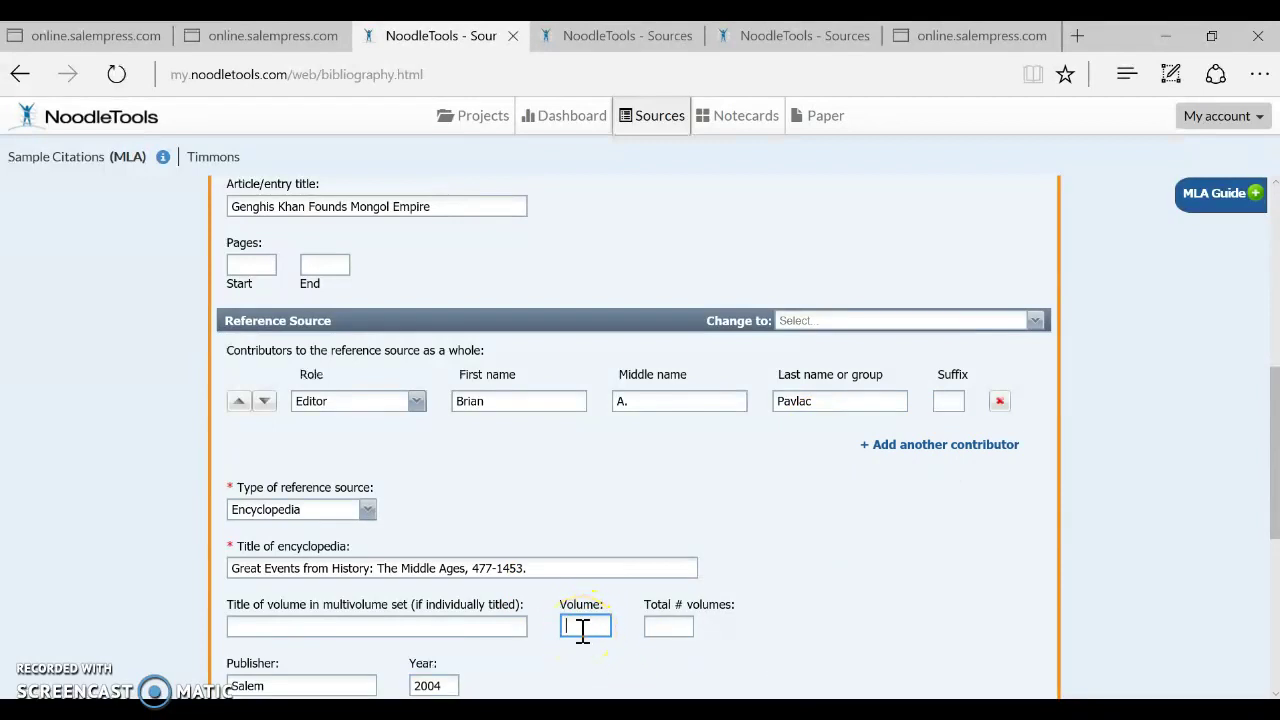
{"action": "left_click", "coordinate": [250, 265]}
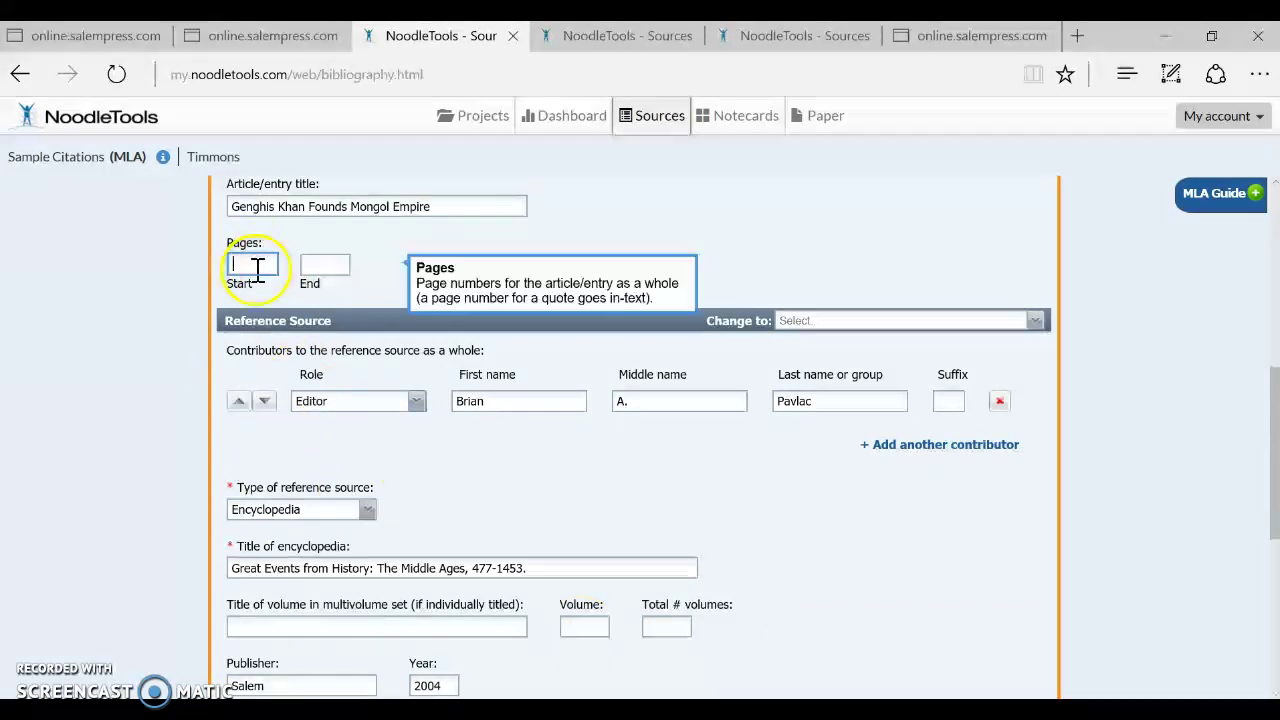
{"action": "left_click", "coordinate": [572, 628]}
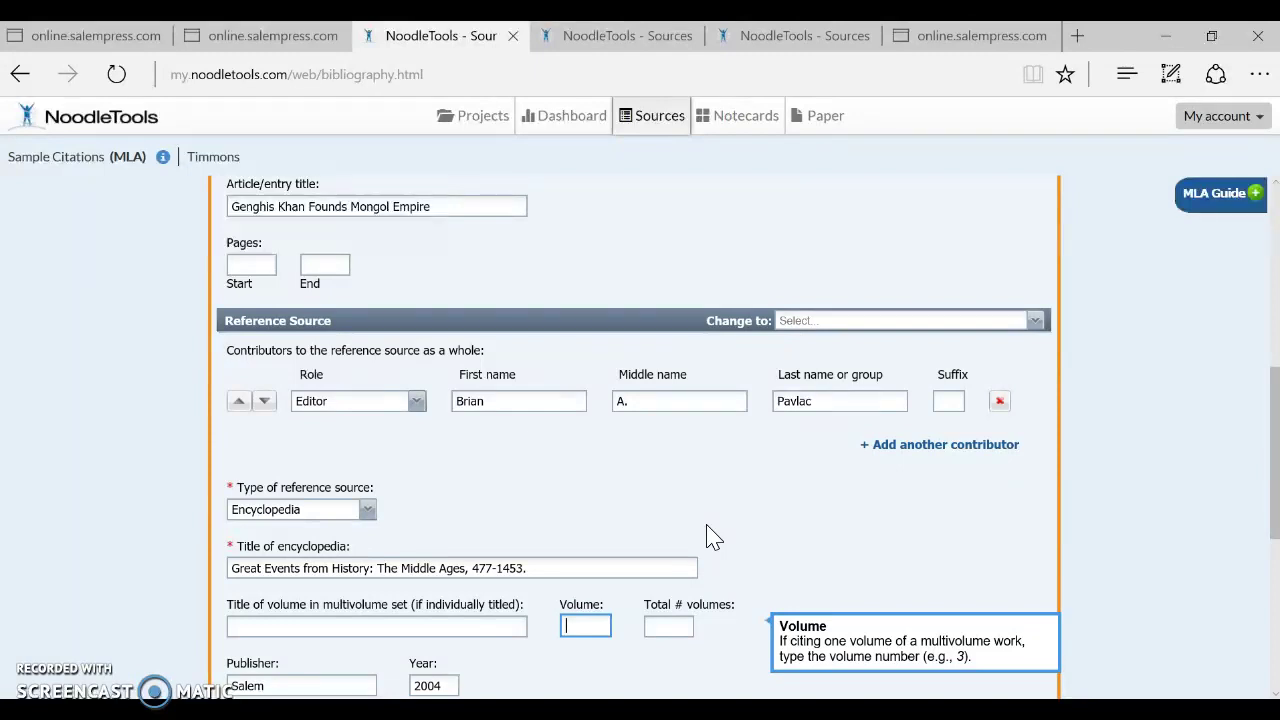
{"action": "left_click", "coordinate": [318, 266]}
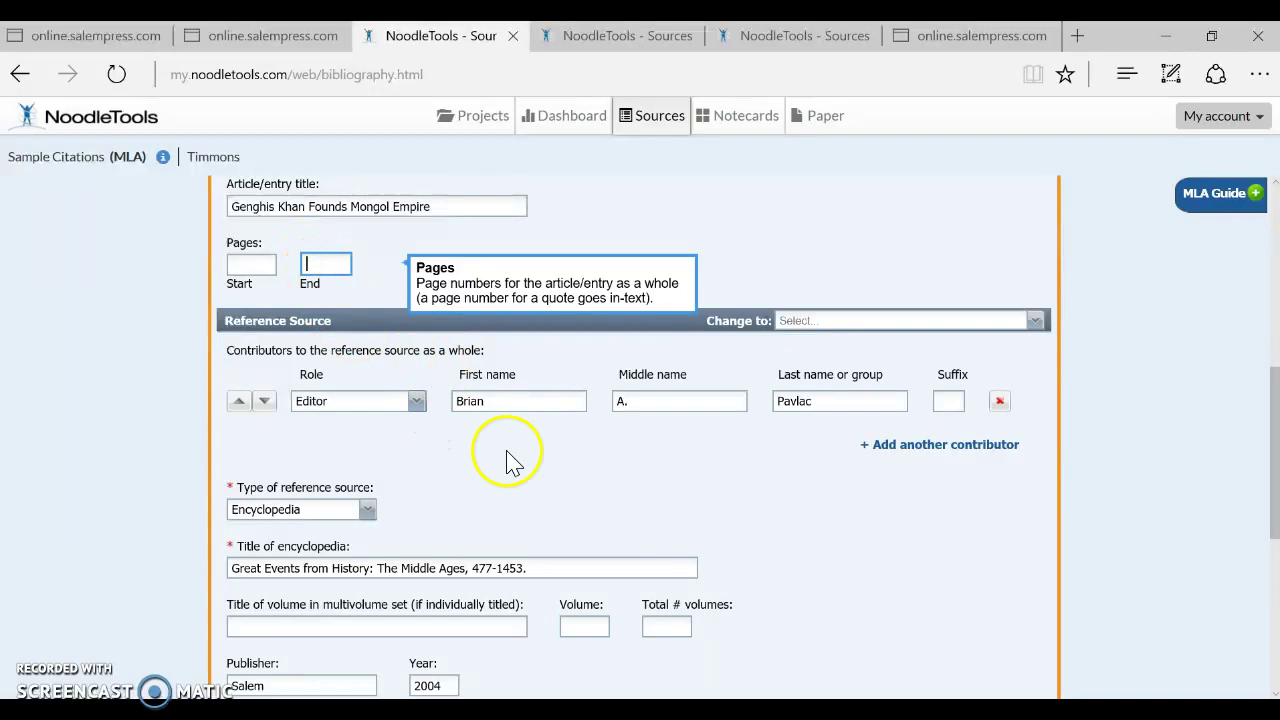
{"action": "left_click", "coordinate": [588, 626]}
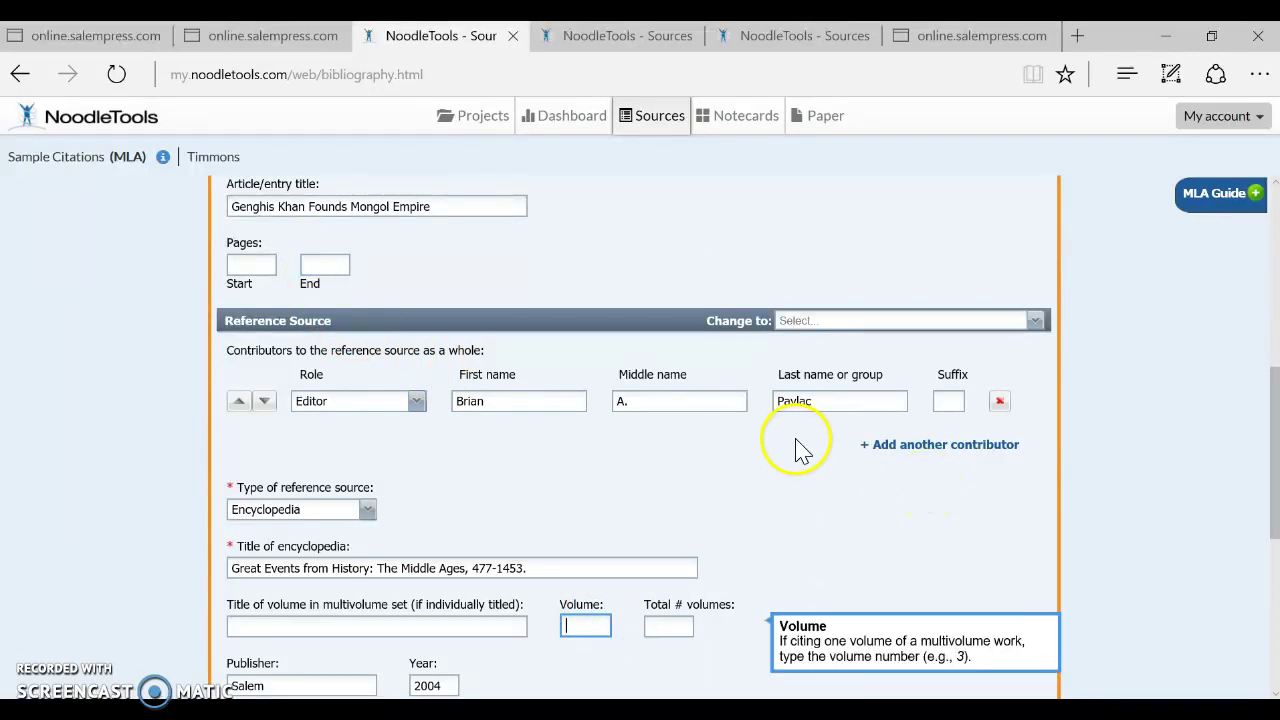
{"action": "left_click", "coordinate": [325, 262]}
{"action": "left_click", "coordinate": [580, 625]}
{"action": "scroll", "coordinate": [800, 455], "scroll_direction": "down", "scroll_amount": 3}
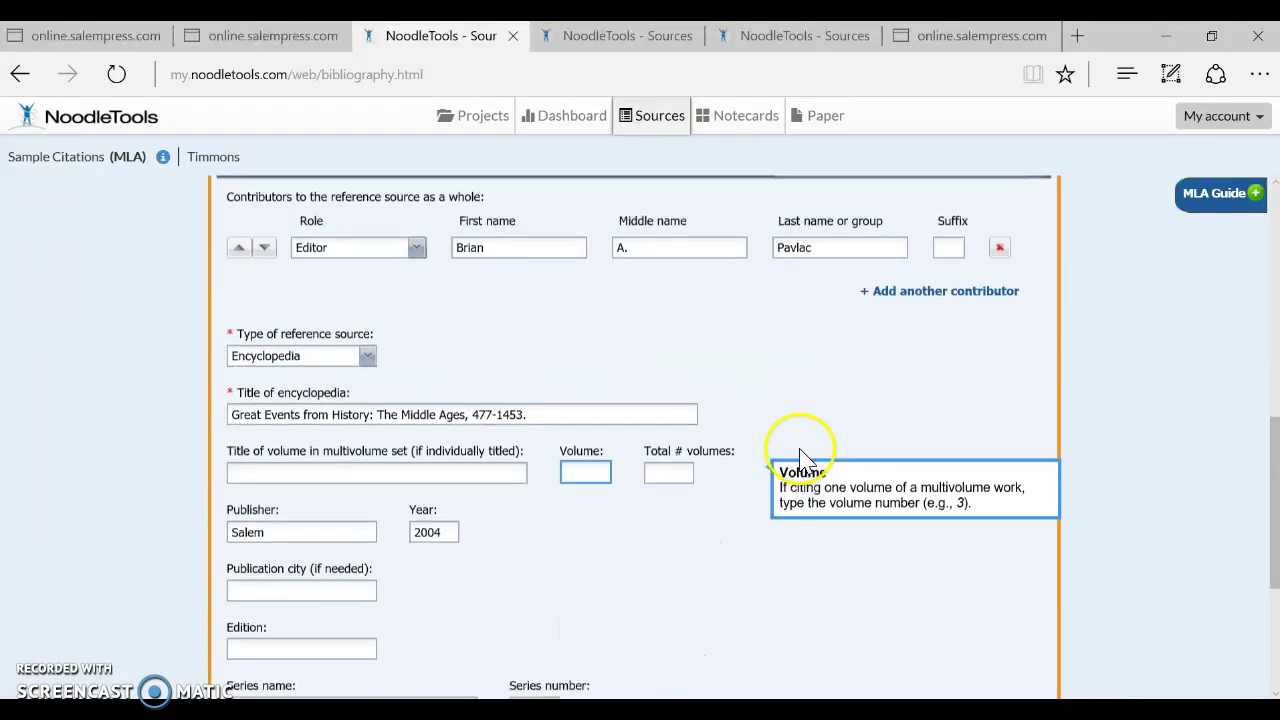
Submit the Genghis Khan Founds Mongol Empire citation, then select and review the saved MLA entry text
{"action": "scroll", "coordinate": [800, 455], "scroll_direction": "down", "scroll_amount": 5}
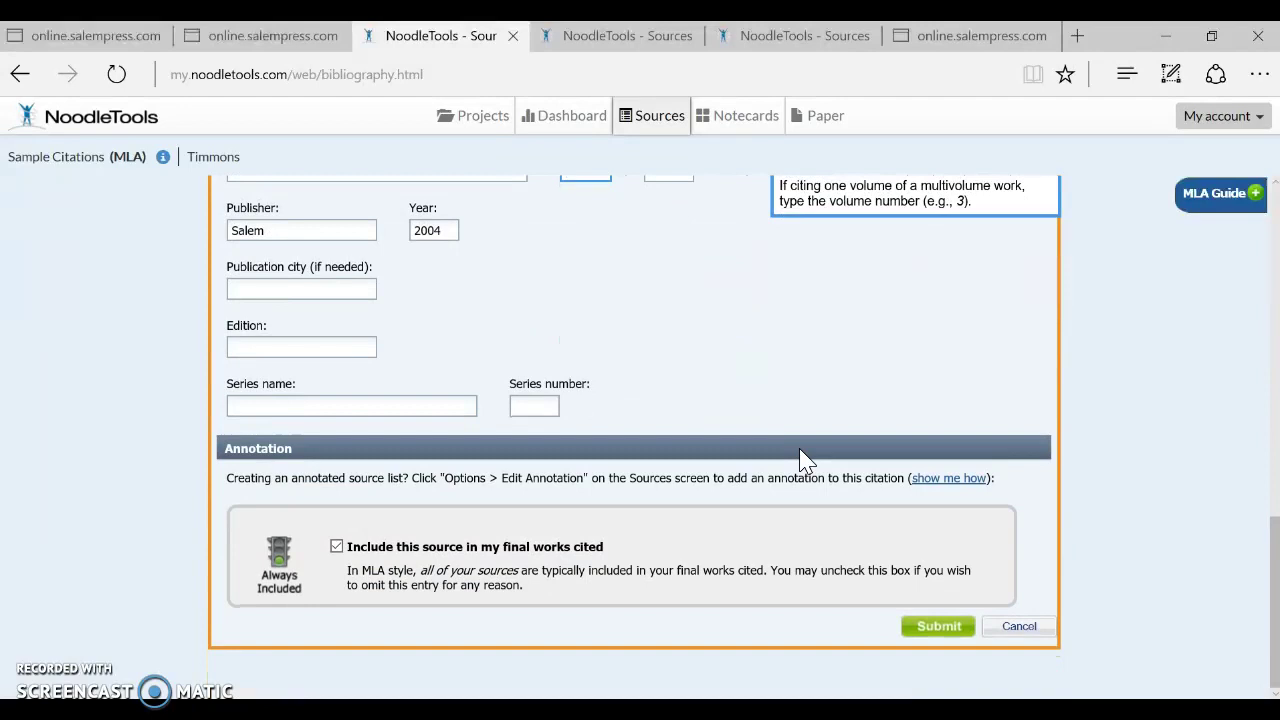
{"action": "left_click", "coordinate": [927, 637]}
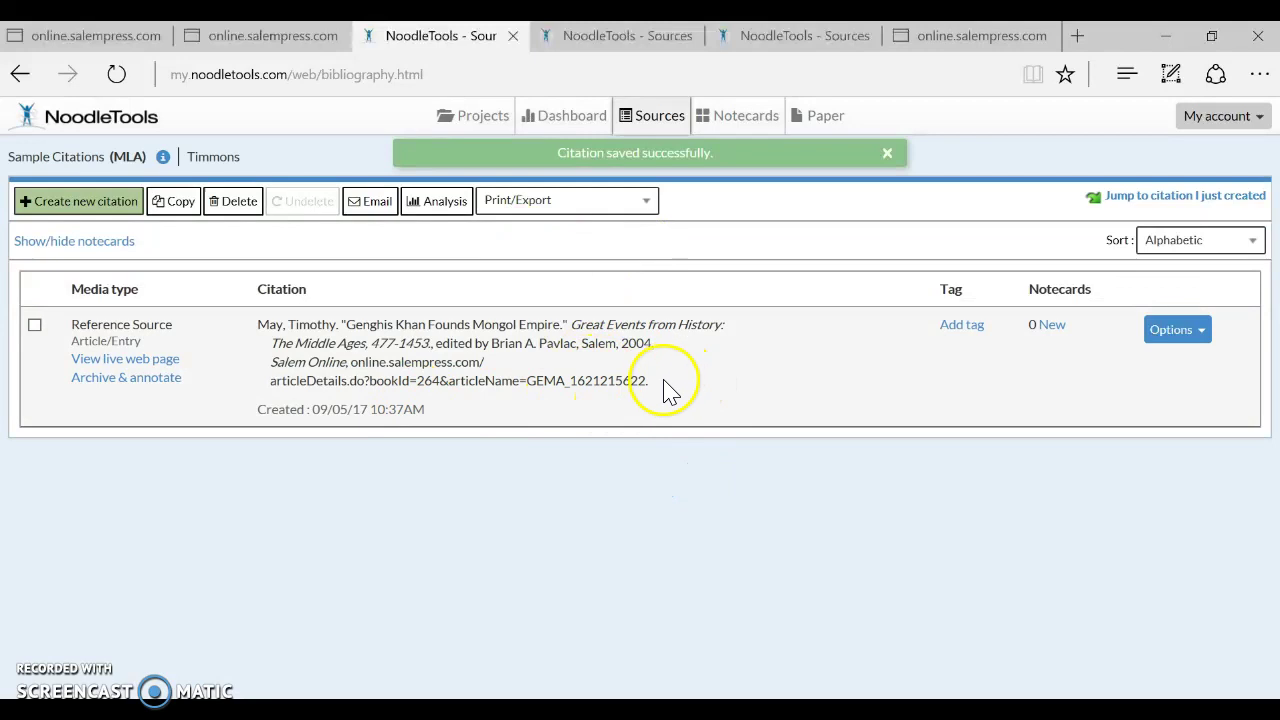
{"action": "left_click_drag", "start_coordinate": [668, 395], "coordinate": [318, 347]}
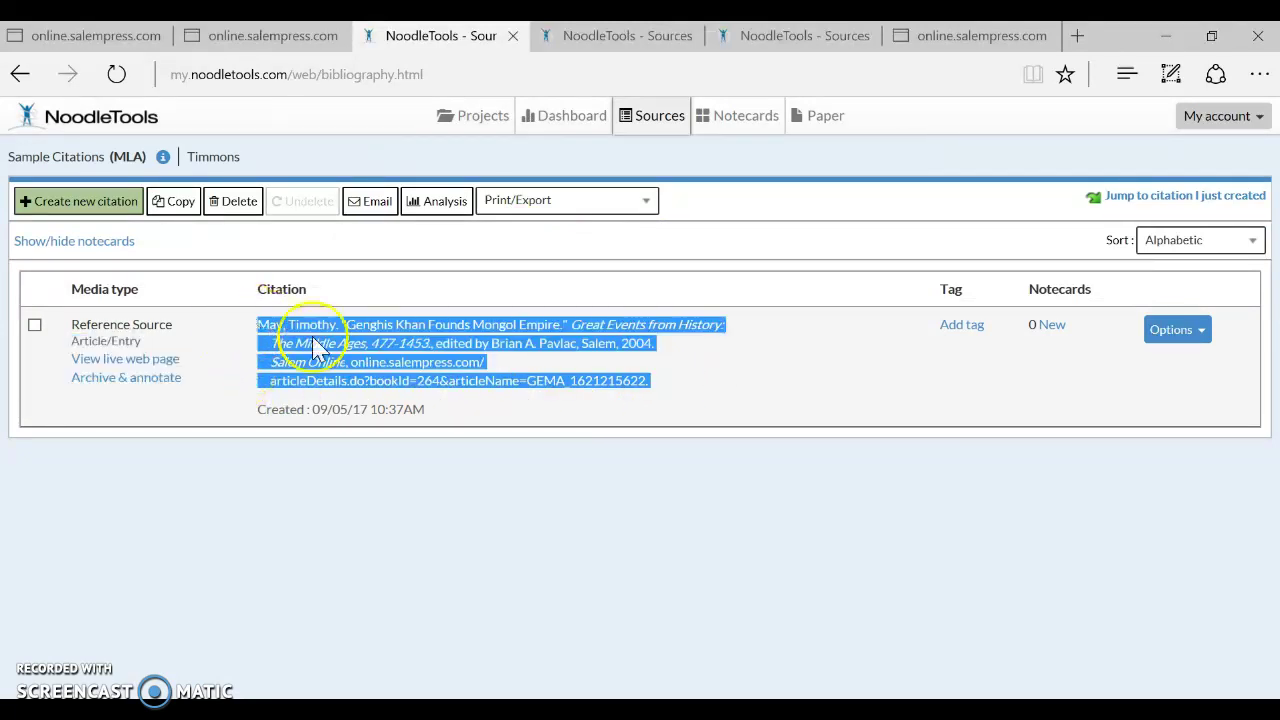
{"action": "left_click", "coordinate": [474, 343]}
{"action": "left_click_drag", "start_coordinate": [474, 343], "coordinate": [437, 345]}
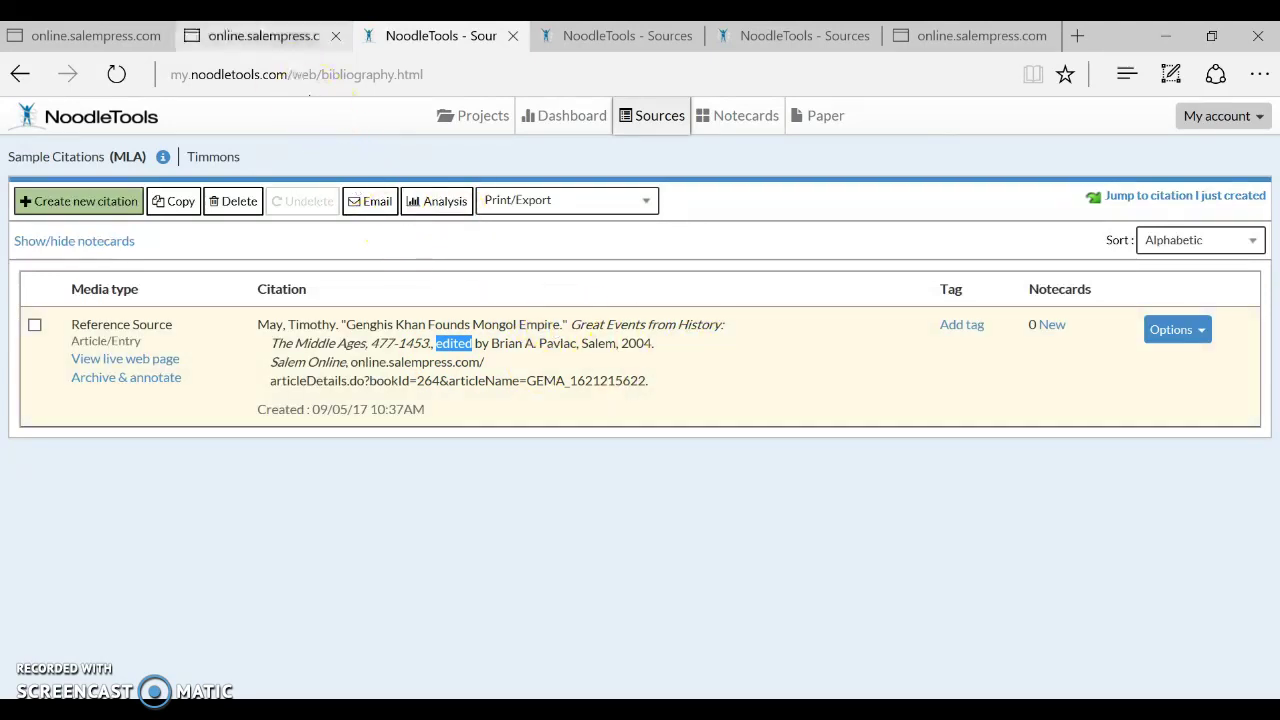
{"action": "left_click", "coordinate": [259, 44]}
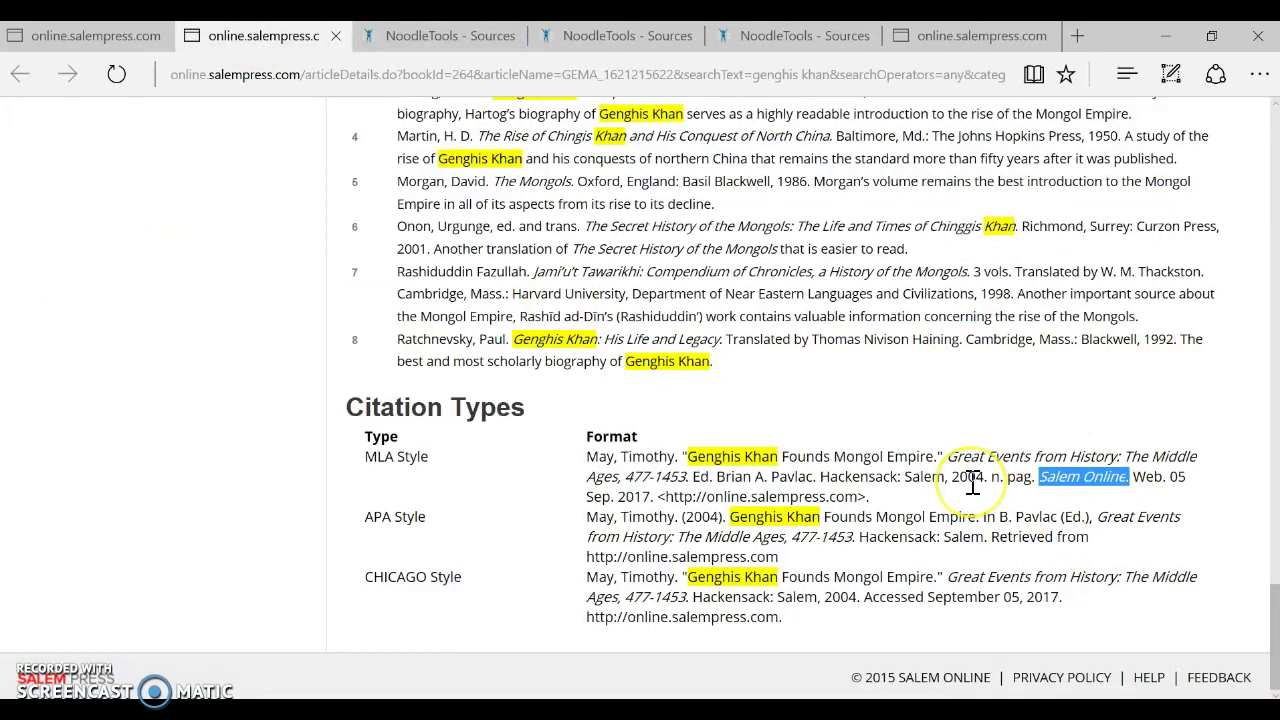
{"action": "scroll", "coordinate": [972, 482], "scroll_direction": "up", "scroll_amount": 2}
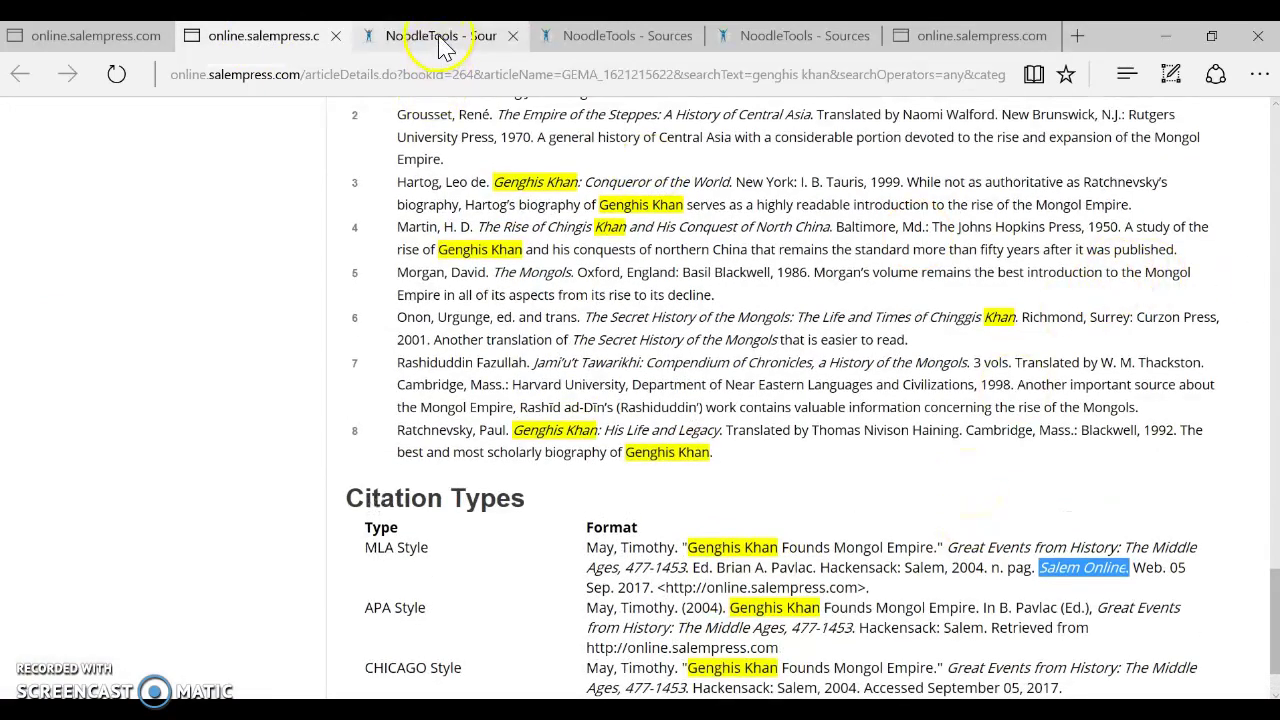
{"action": "left_click", "coordinate": [441, 43]}
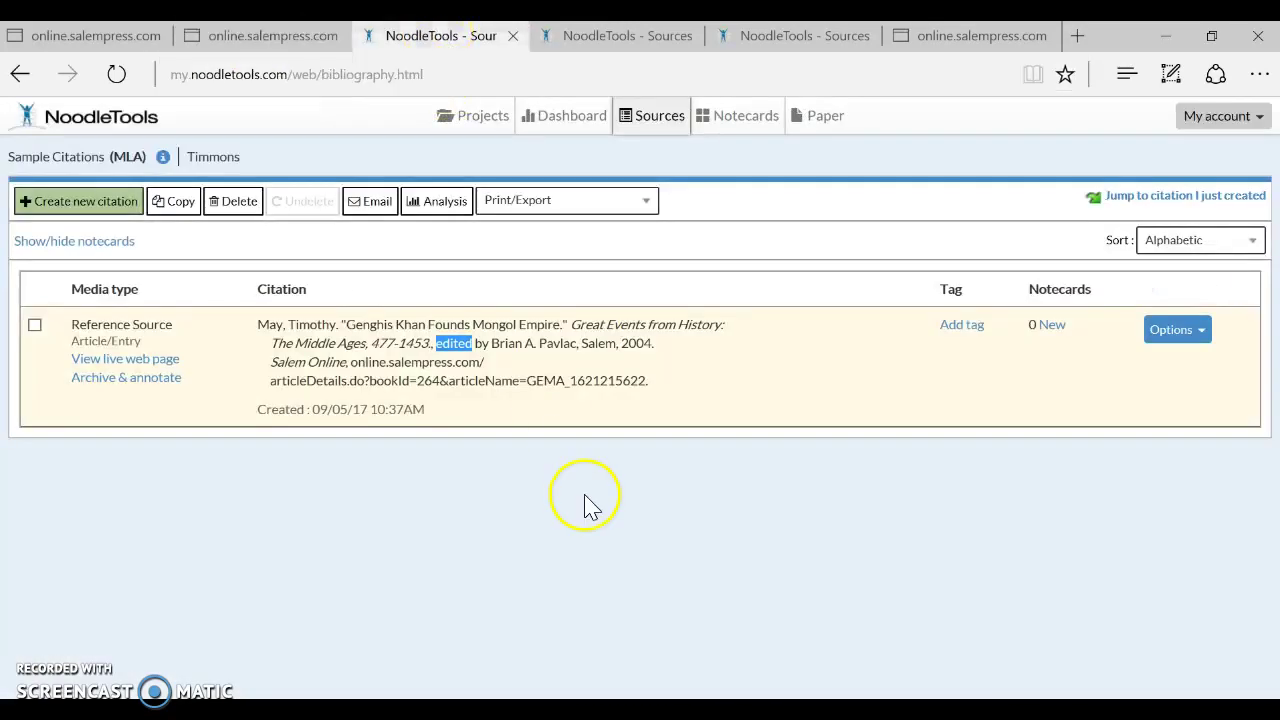